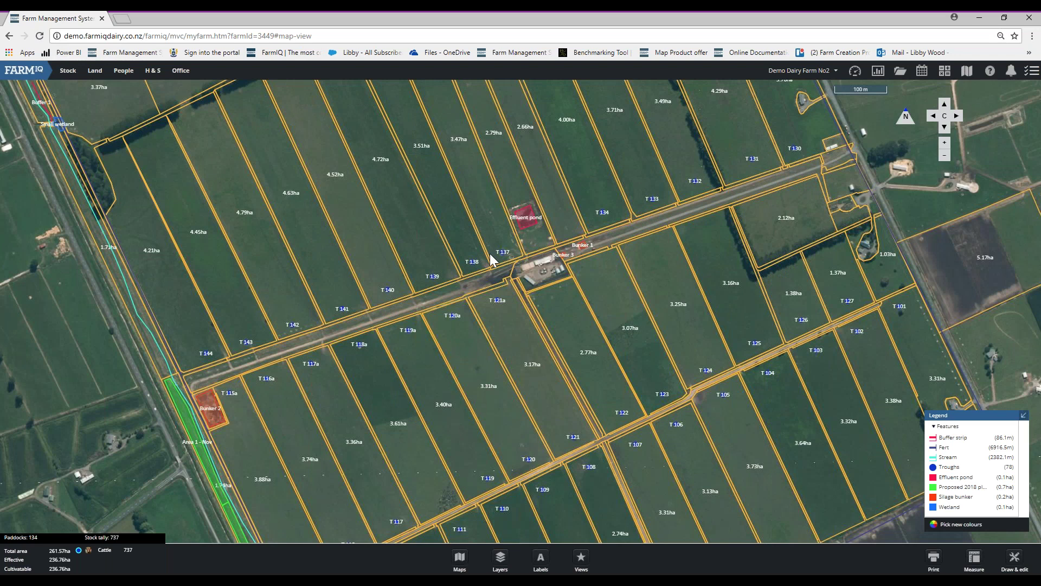
# Zoom the farm map out to the 200 m scale and centre Demo Dairy Farm No2
pyautogui.scroll(-1, 679, 291)
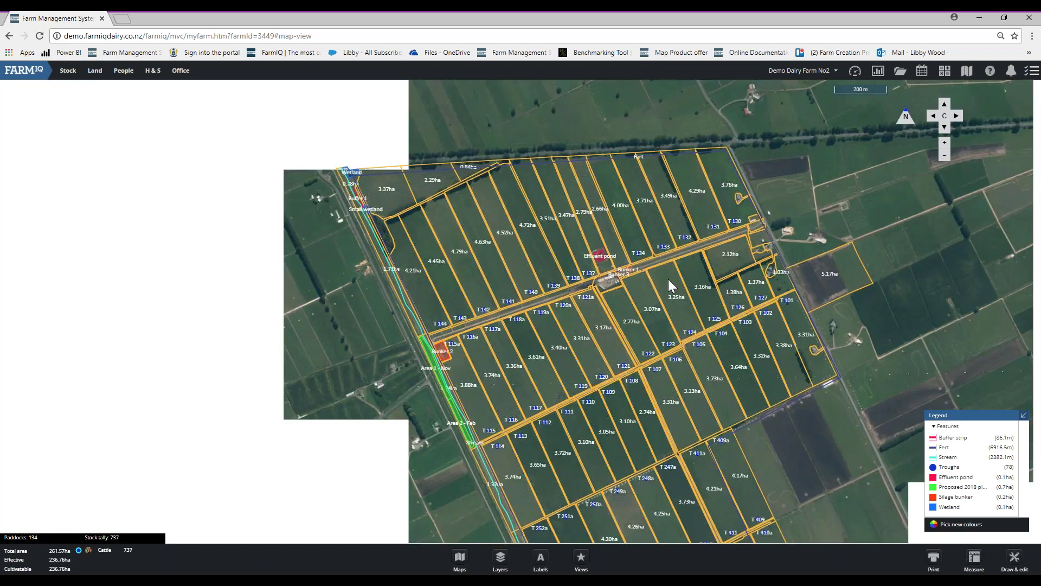
pyautogui.moveTo(668, 278); pyautogui.dragTo(632, 284)
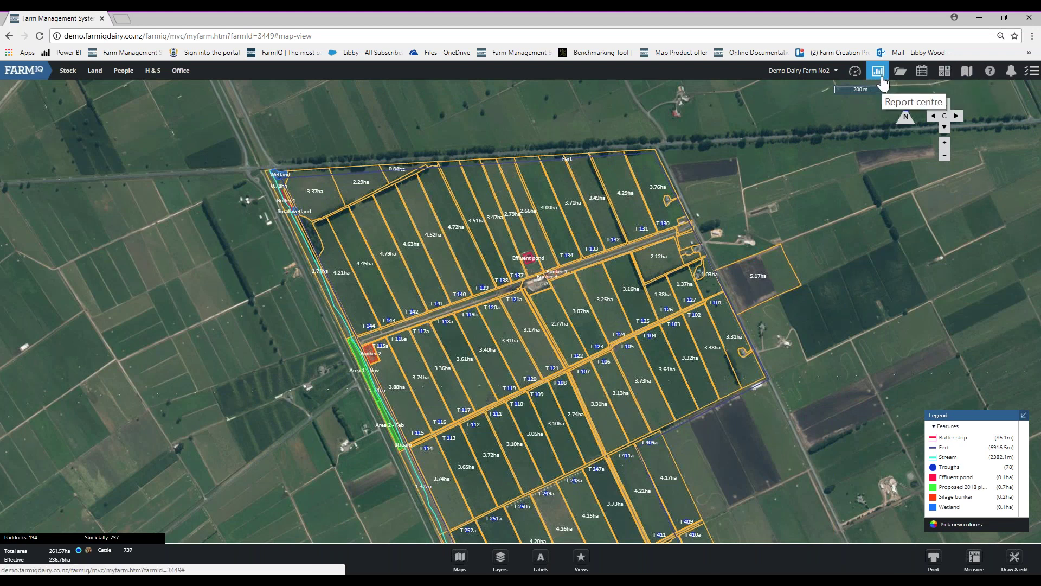
# Go to the Tools & calculators page from the top toolbar icon
pyautogui.click(944, 81)
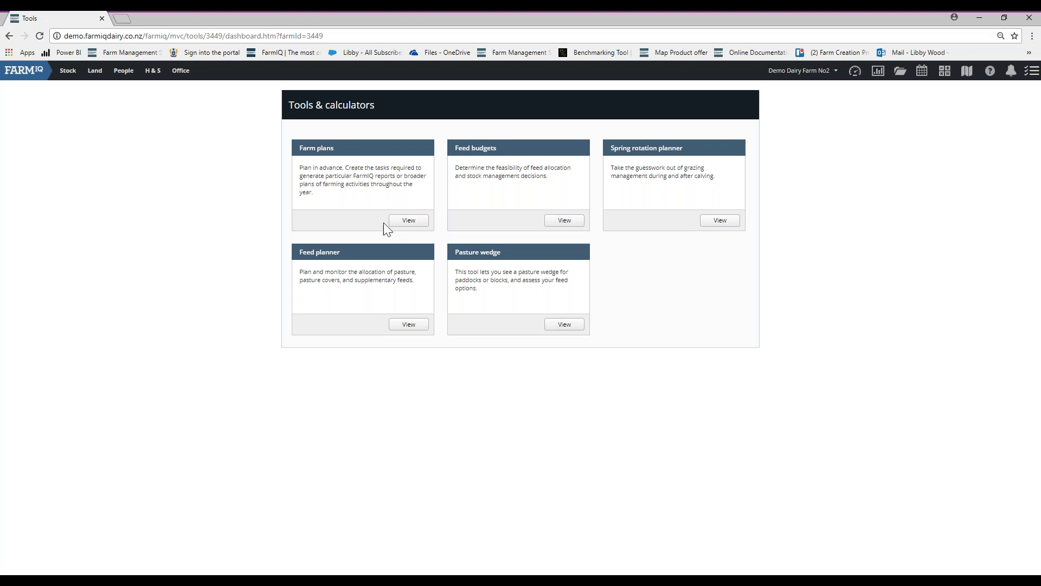
# View the Farm plans card to list the two Incomplete plans
pyautogui.click(401, 224)
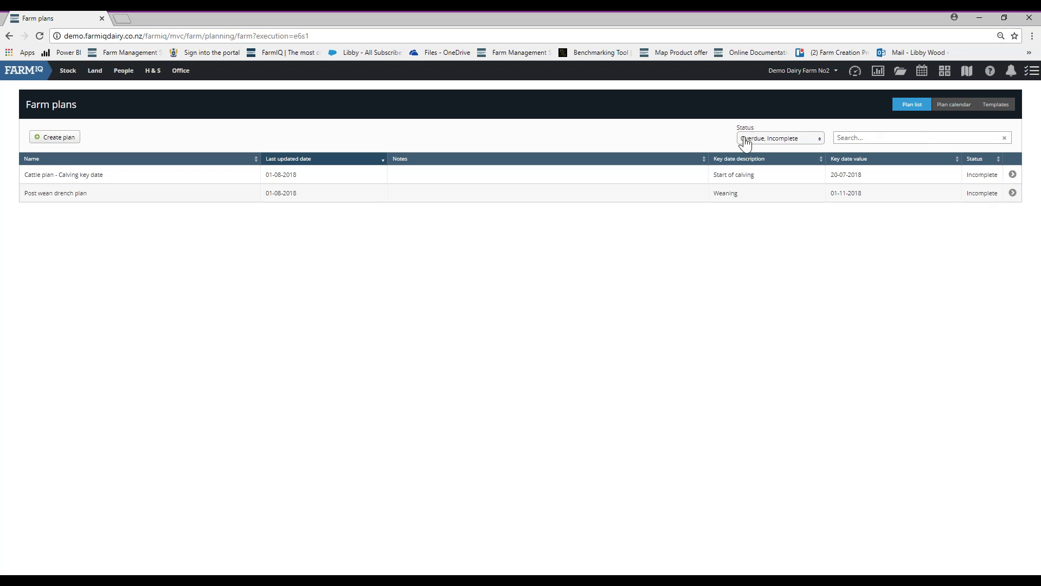
pyautogui.click(818, 140)
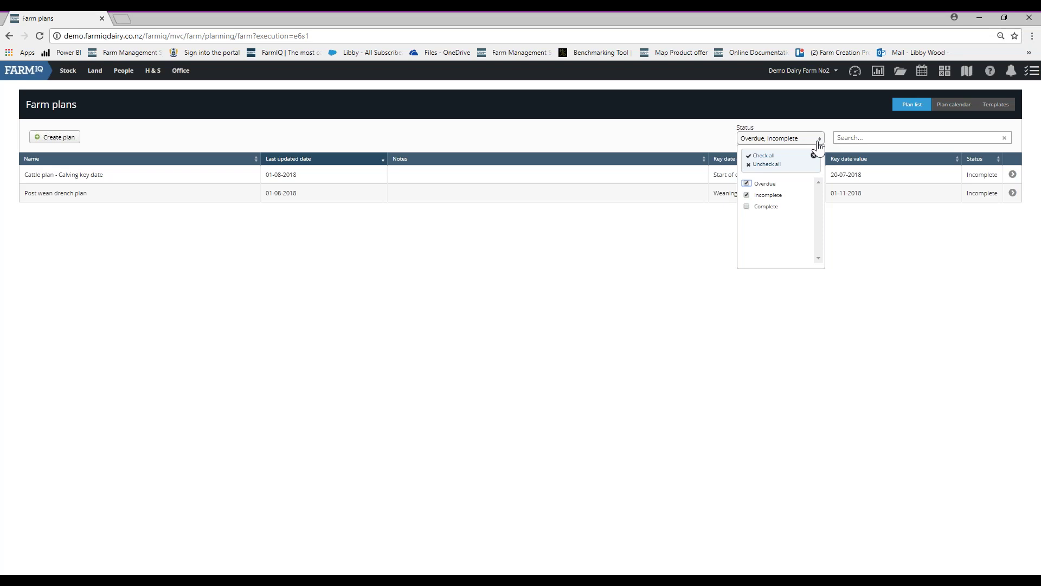
pyautogui.click(838, 223)
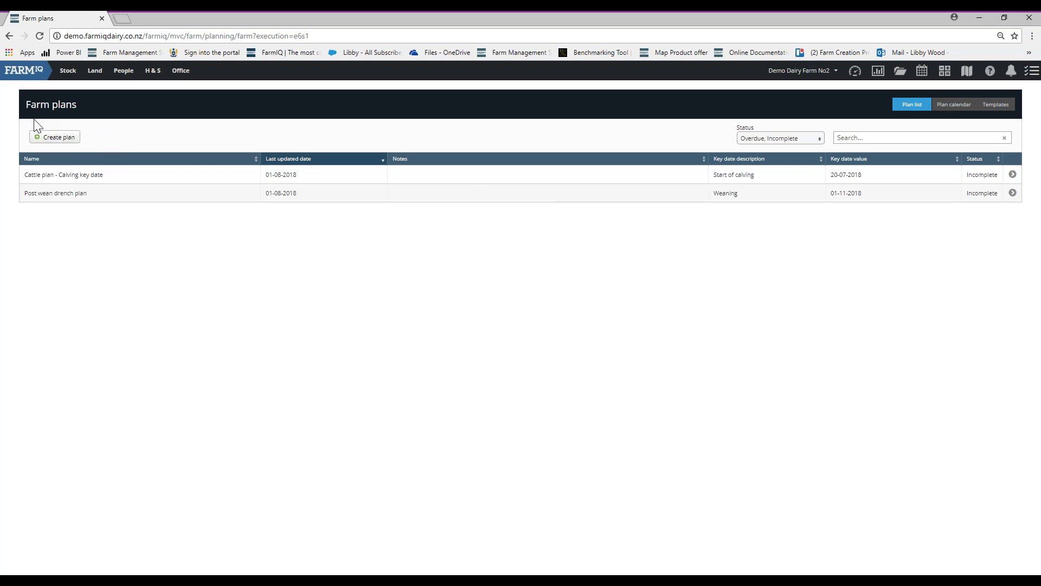
# Create a new farm plan named 'Calving 2019' with key date description 'Calving'
pyautogui.click(55, 141)
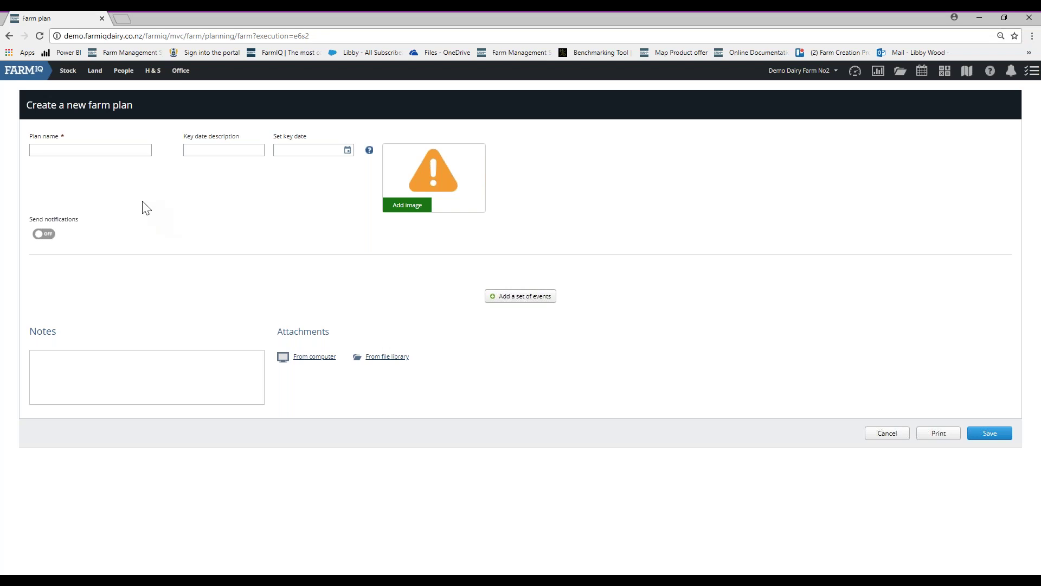
pyautogui.click(79, 152)
pyautogui.write('Calving 2019')
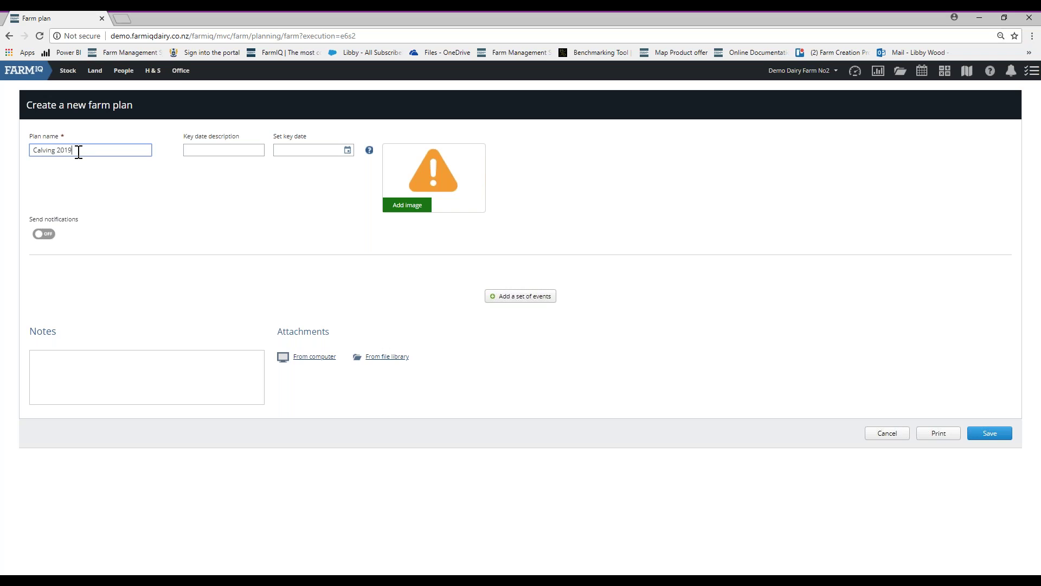
pyautogui.press('Tab')
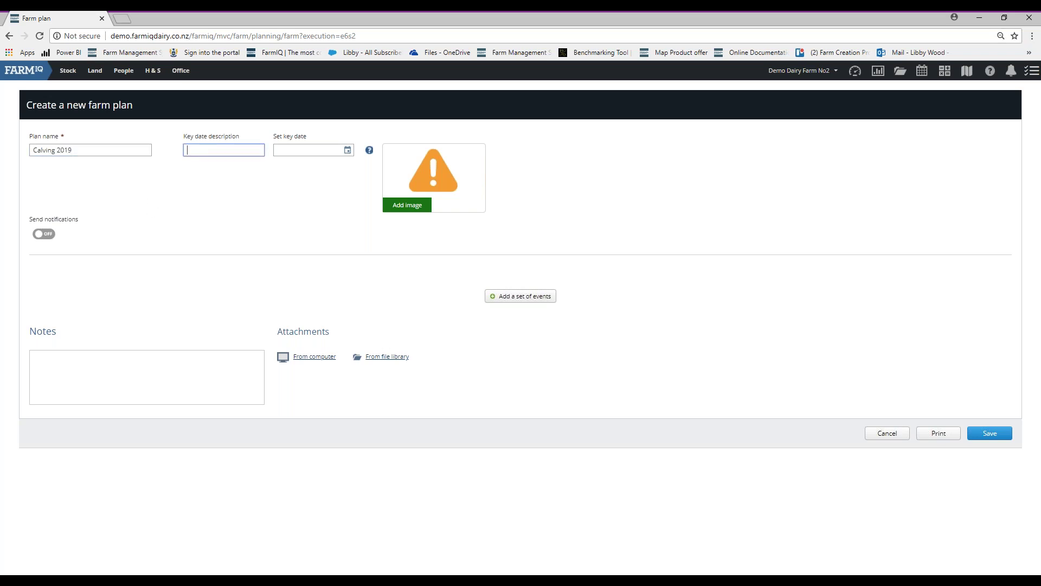
pyautogui.write('Calving')
# Set the plan's key date to 1-8-2019 and begin adding a set of events
pyautogui.click(345, 153)
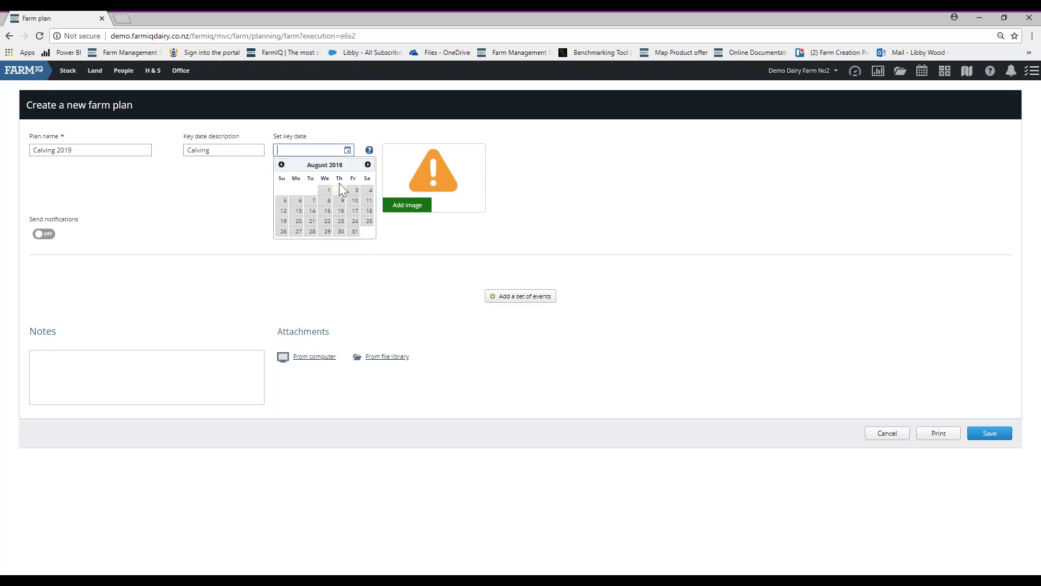
pyautogui.click(325, 190)
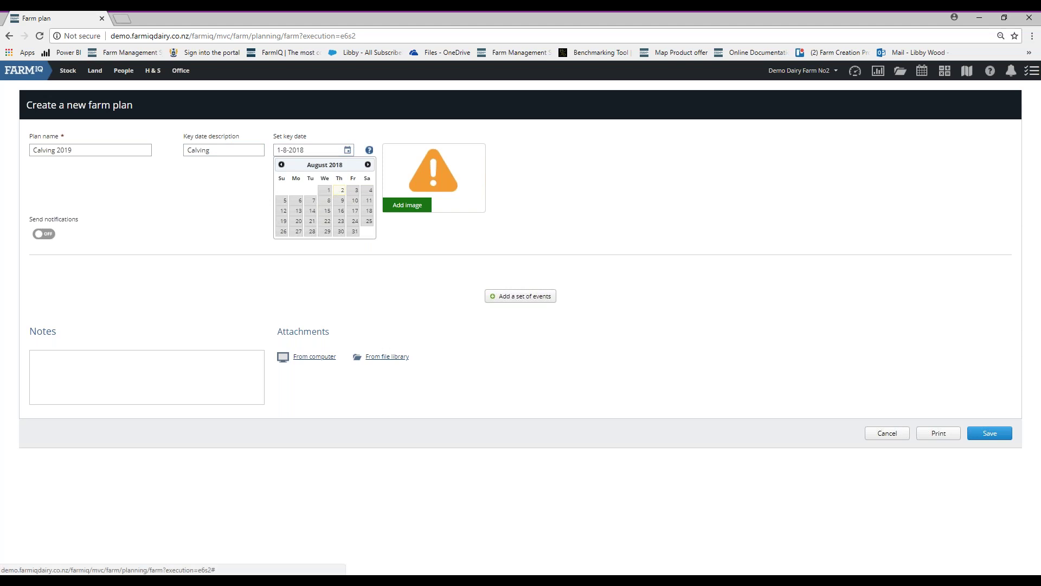
pyautogui.click(313, 150)
pyautogui.press('BackSpace')
pyautogui.write('9')
pyautogui.click(257, 197)
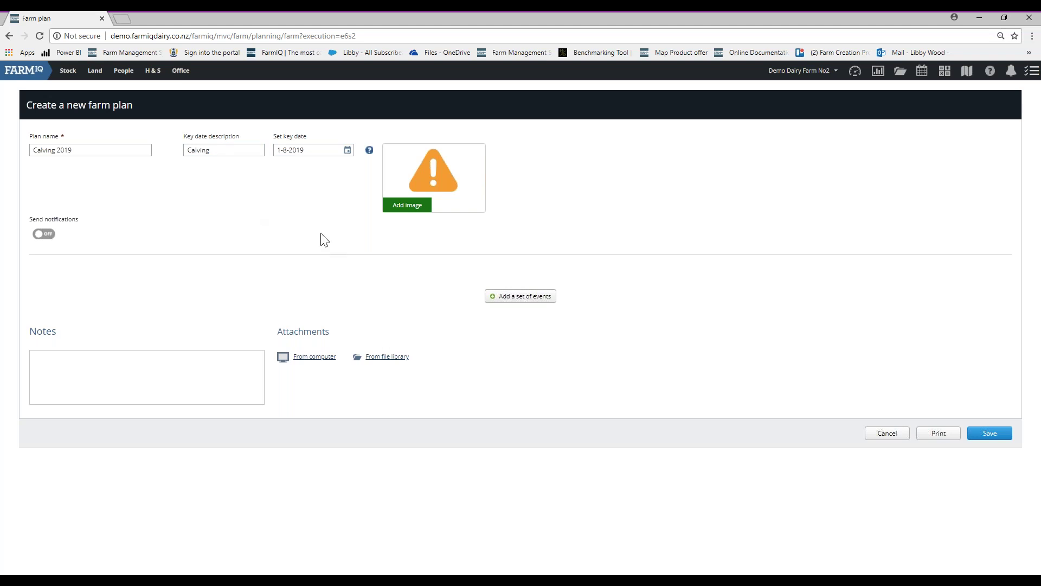
pyautogui.click(501, 300)
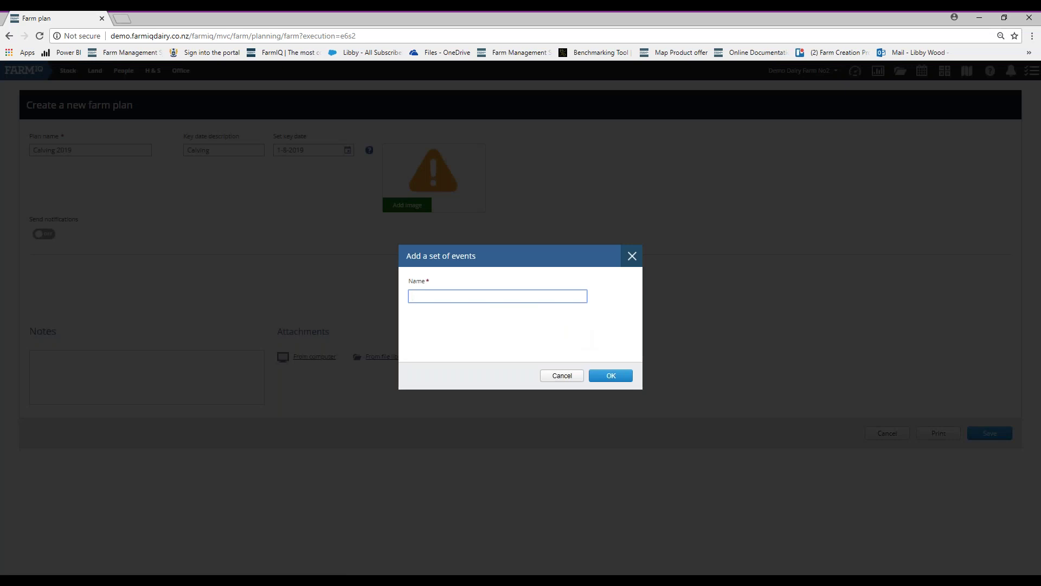
# Add a 'Cattle - main herd' event set, leaving its event table empty
pyautogui.write('Cattle - main herd')
pyautogui.click(601, 380)
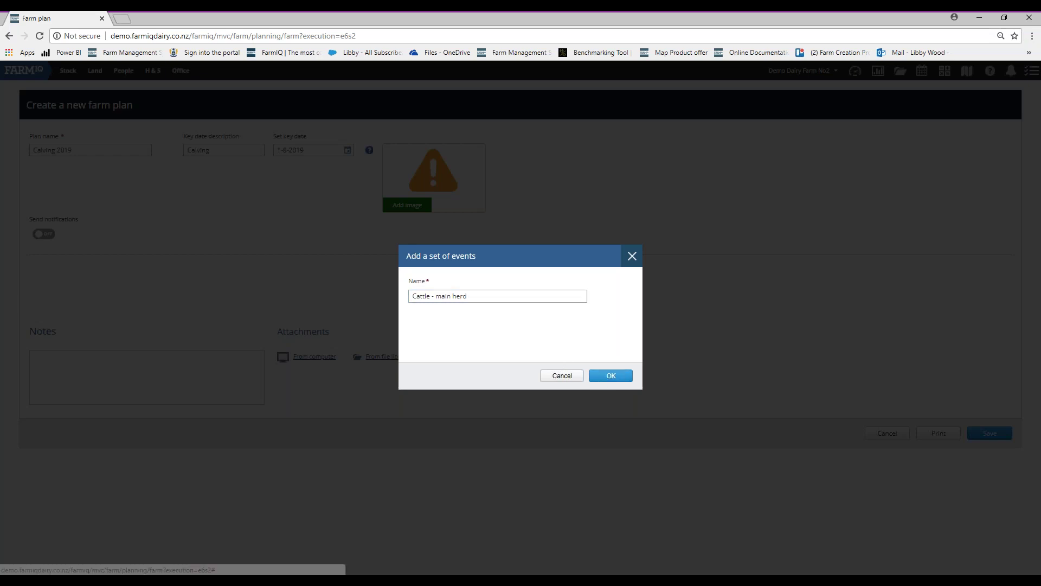
pyautogui.click(513, 333)
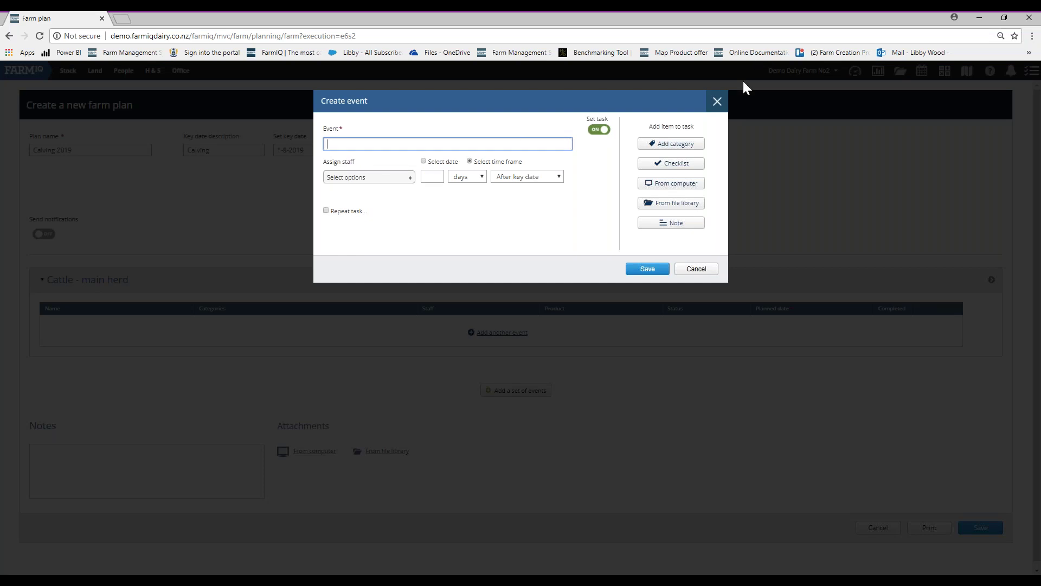
pyautogui.click(717, 103)
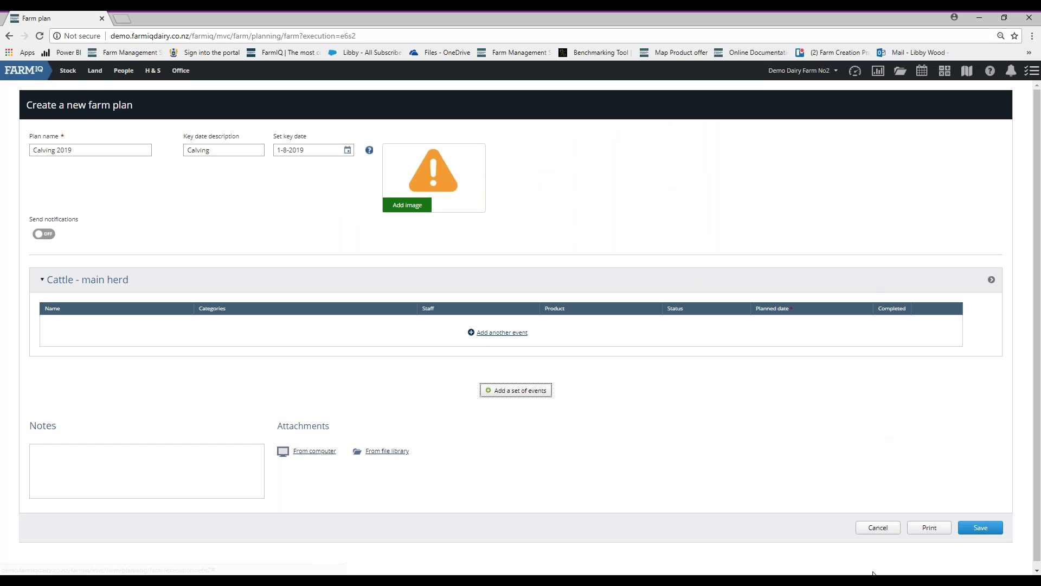
# Cancel the unsaved Calving 2019 plan and return to the Farm plans list
pyautogui.click(877, 527)
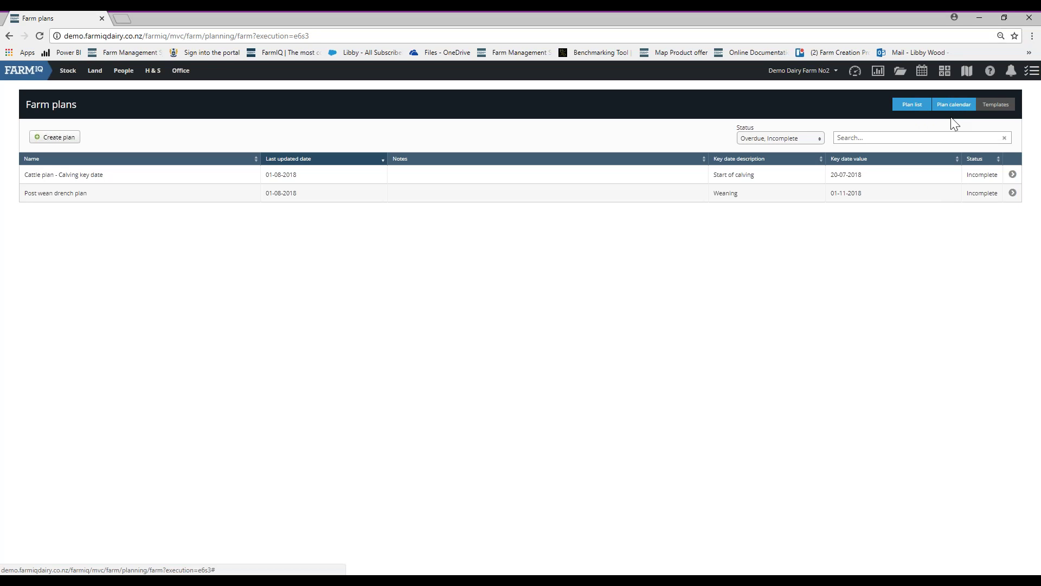
# Switch Farm plans to the Templates tab listing its seven templates
pyautogui.click(1001, 112)
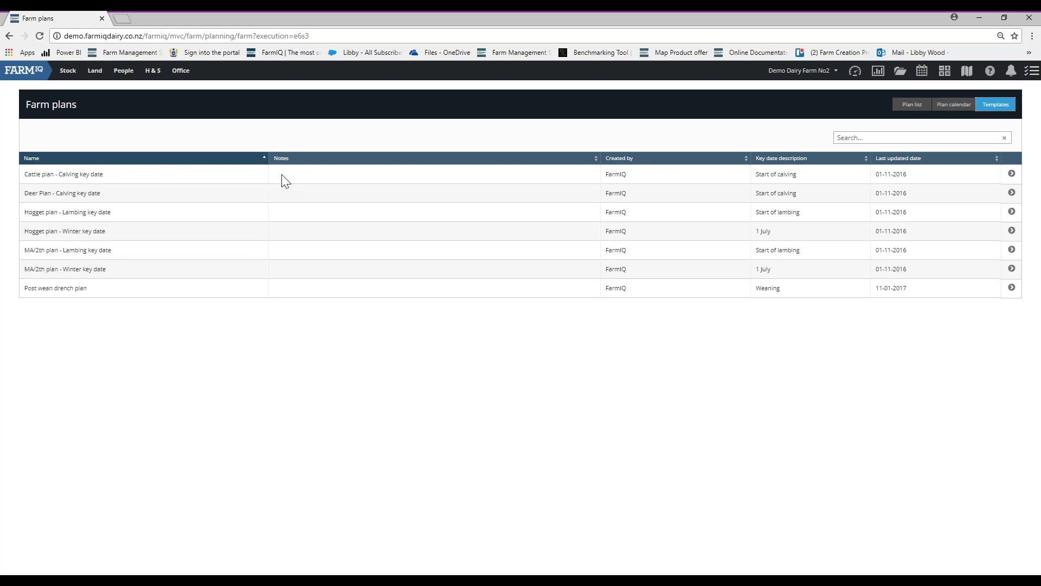
# Use the Cattle plan - Calving key date template for a new plan and dismiss its disclaimer
pyautogui.click(1012, 174)
pyautogui.click(946, 185)
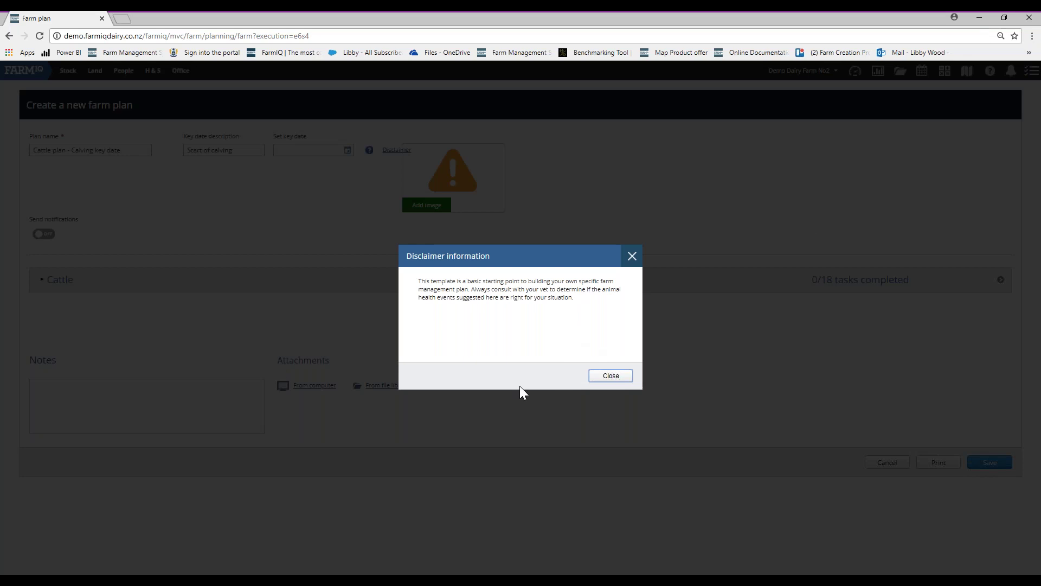
pyautogui.click(624, 380)
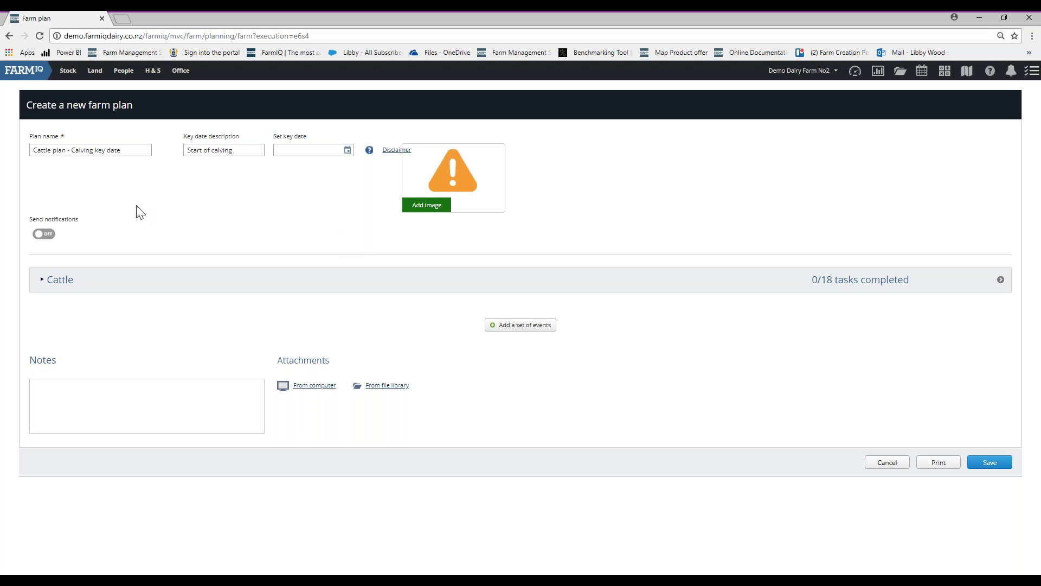
# Expand the Cattle section to show its 18 tasks, from (-103d) to (+124d)
pyautogui.click(42, 281)
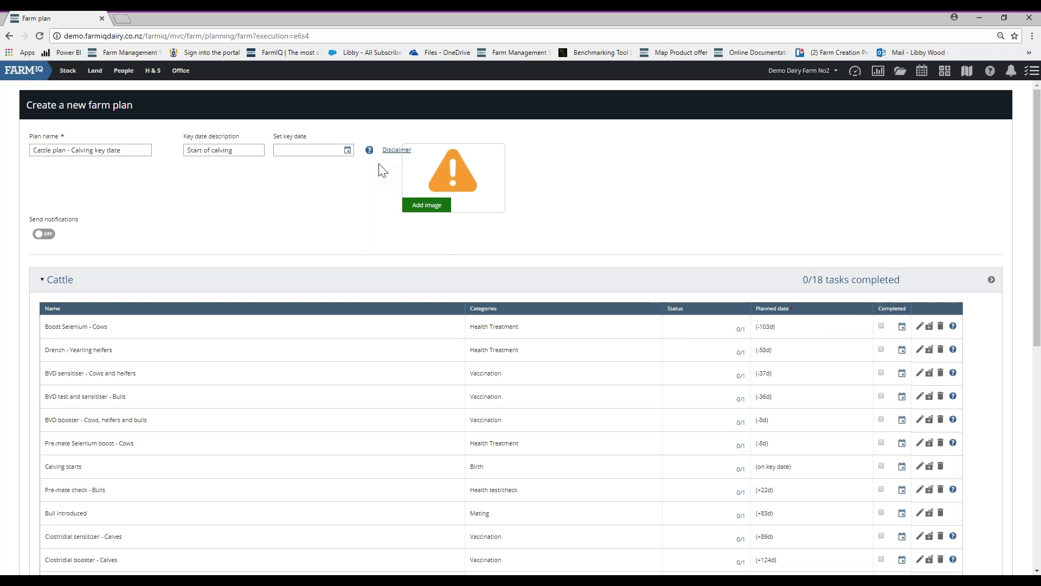
# Bring up the key date calendar for the Cattle plan, showing August 2018
pyautogui.click(347, 151)
pyautogui.click(348, 150)
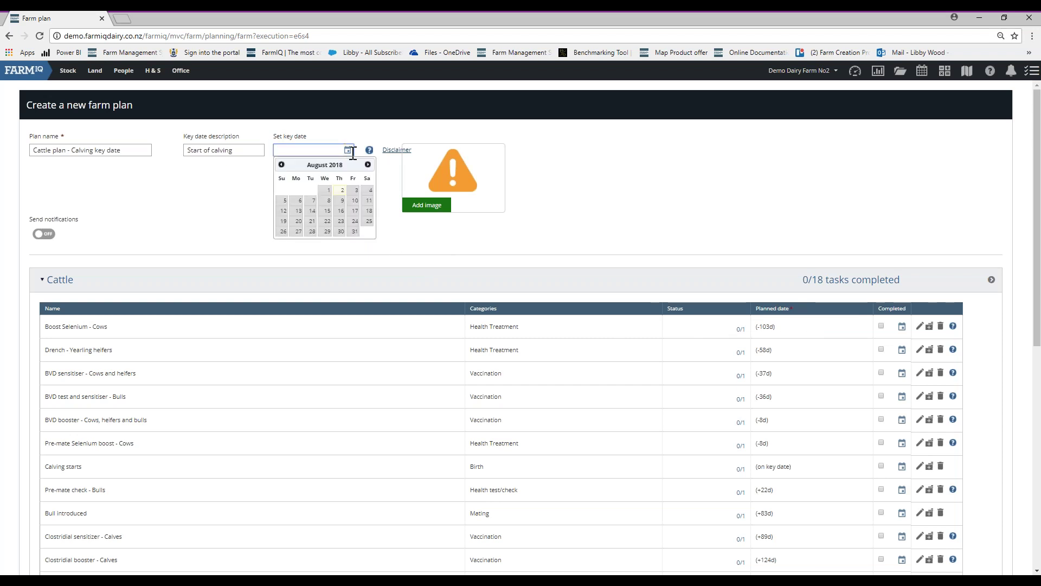
# Set the cattle plan's calving key date to 10 August 2018, dating tasks from 29-04-2018
pyautogui.click(355, 201)
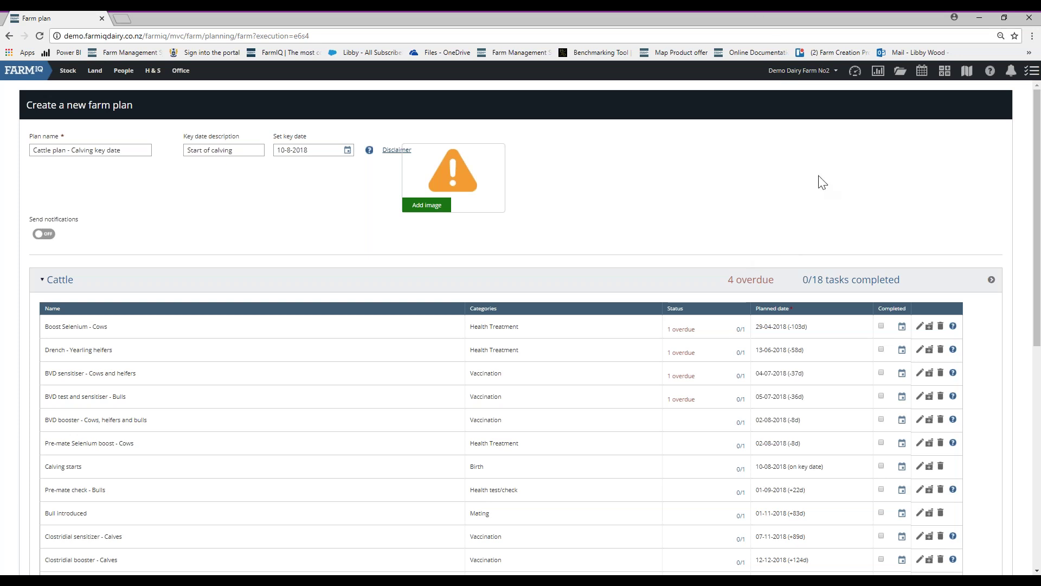
pyautogui.scroll(-1, 817, 203)
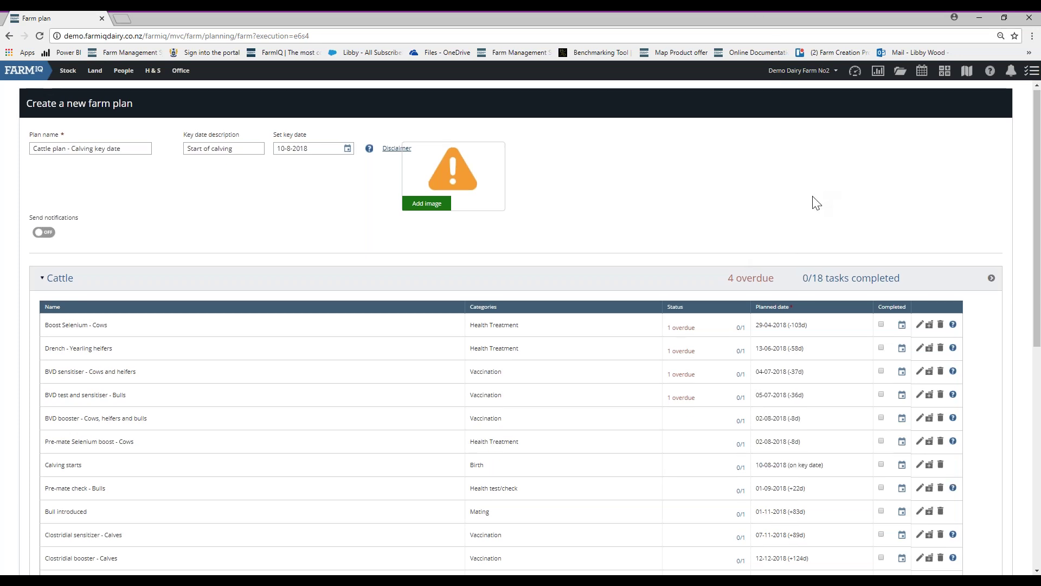
pyautogui.scroll(-2, 816, 210)
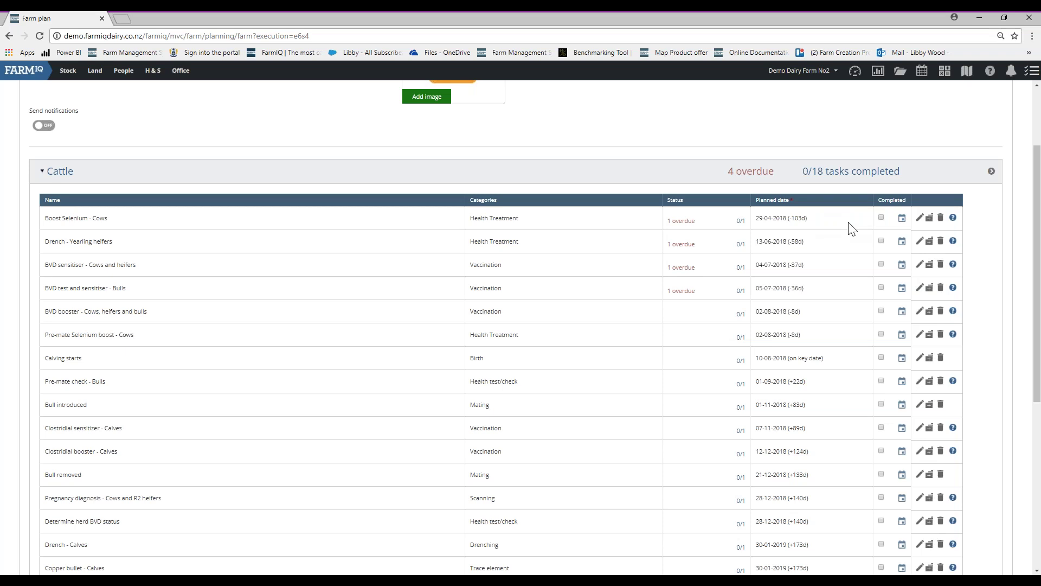
pyautogui.scroll(-1, 812, 290)
pyautogui.scroll(-2, 813, 291)
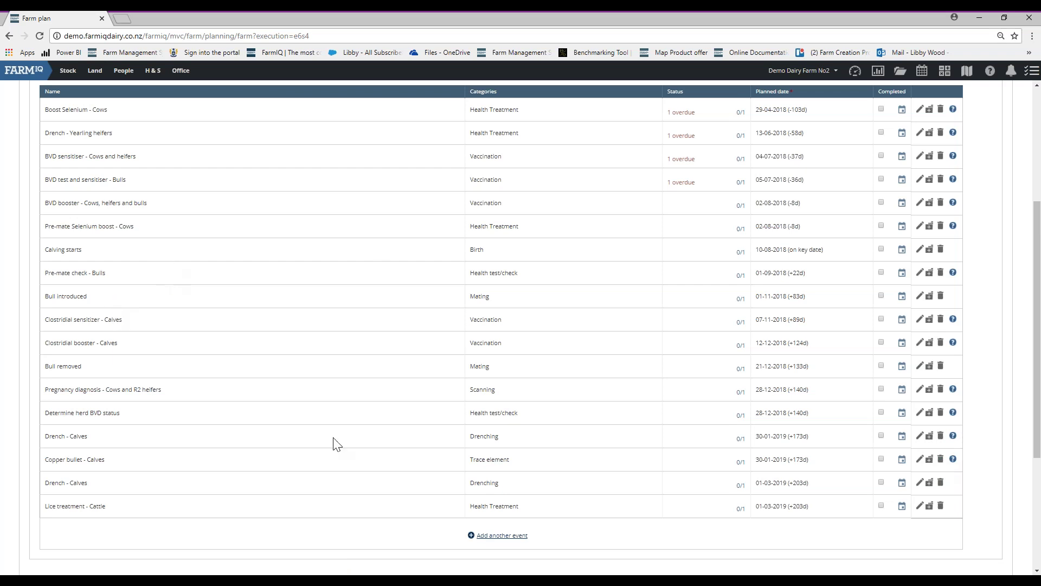
# Add a new cattle plan event, typing 'Disbudding' and correcting it to 'Dis-budding'
pyautogui.click(504, 536)
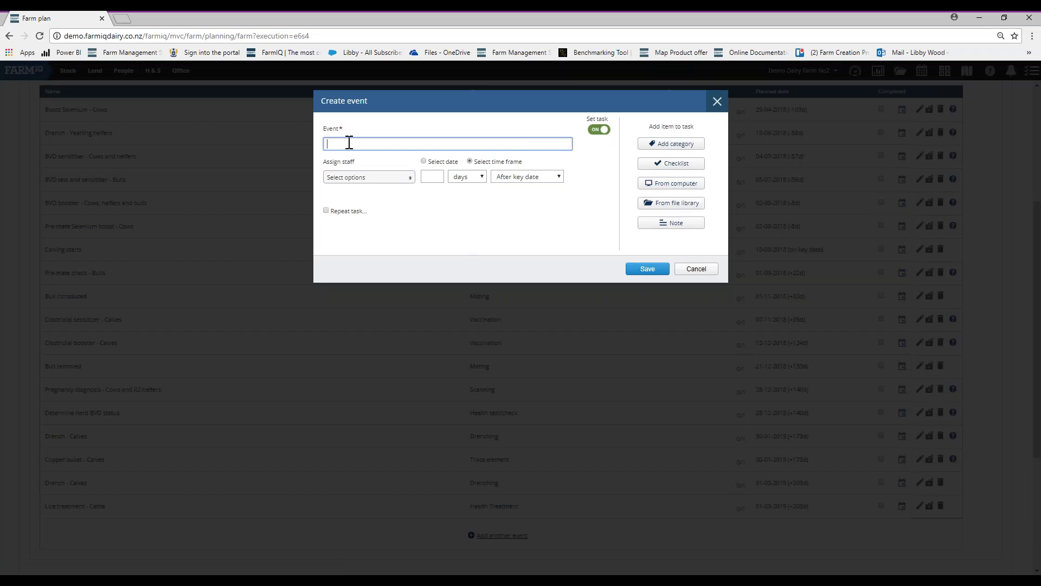
pyautogui.write('Disbudding')
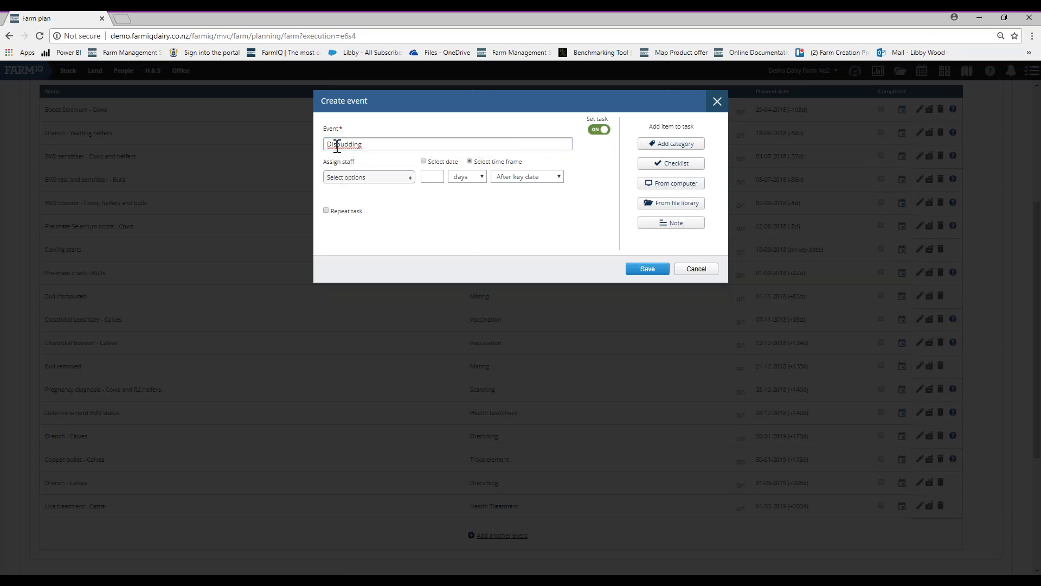
pyautogui.click(337, 146)
pyautogui.write('-')
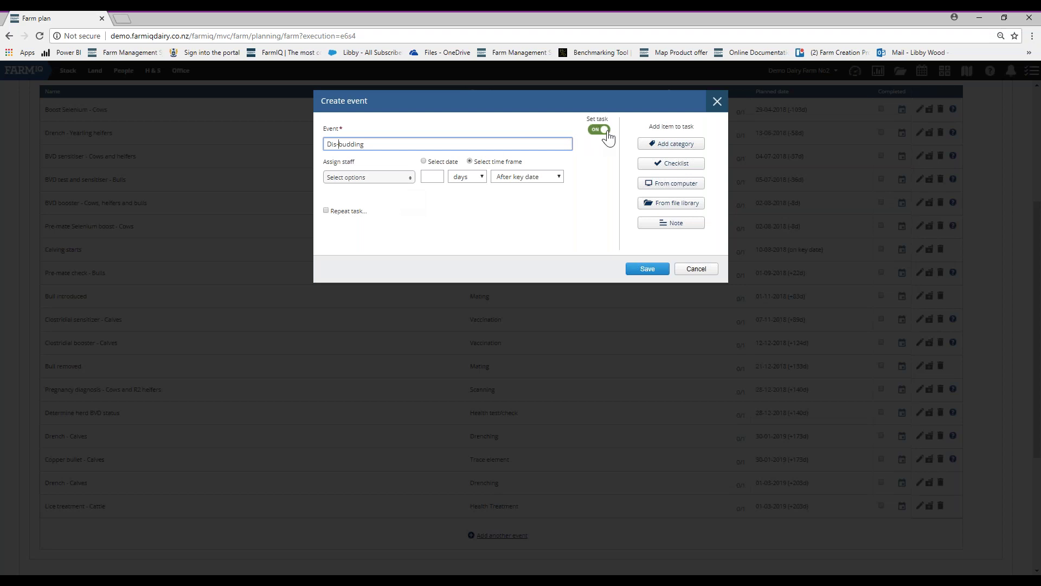
pyautogui.click(410, 183)
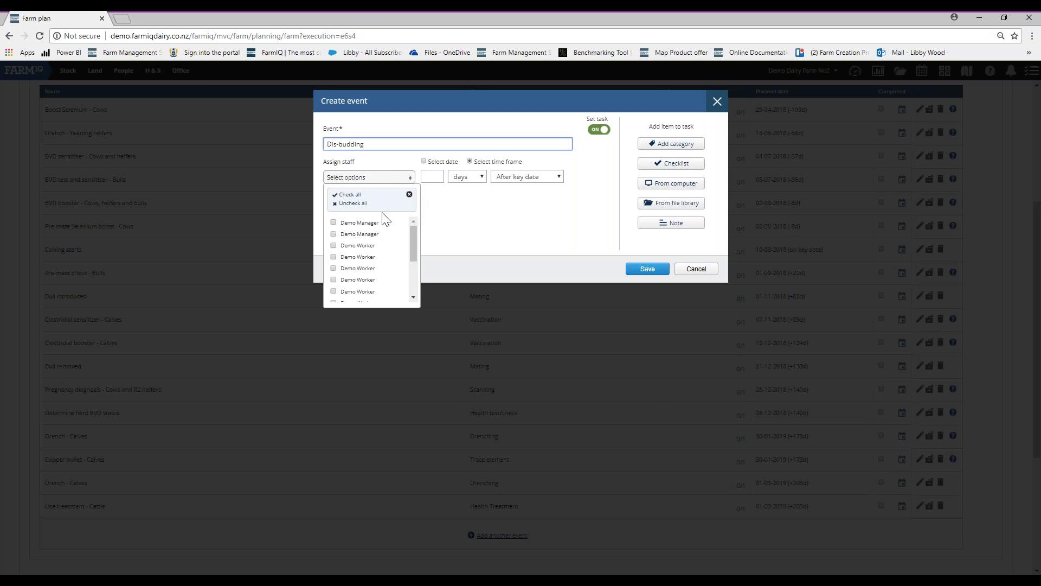
# Assign the event to Demo Manager and time it 6 weeks after the key date
pyautogui.click(370, 223)
pyautogui.click(457, 239)
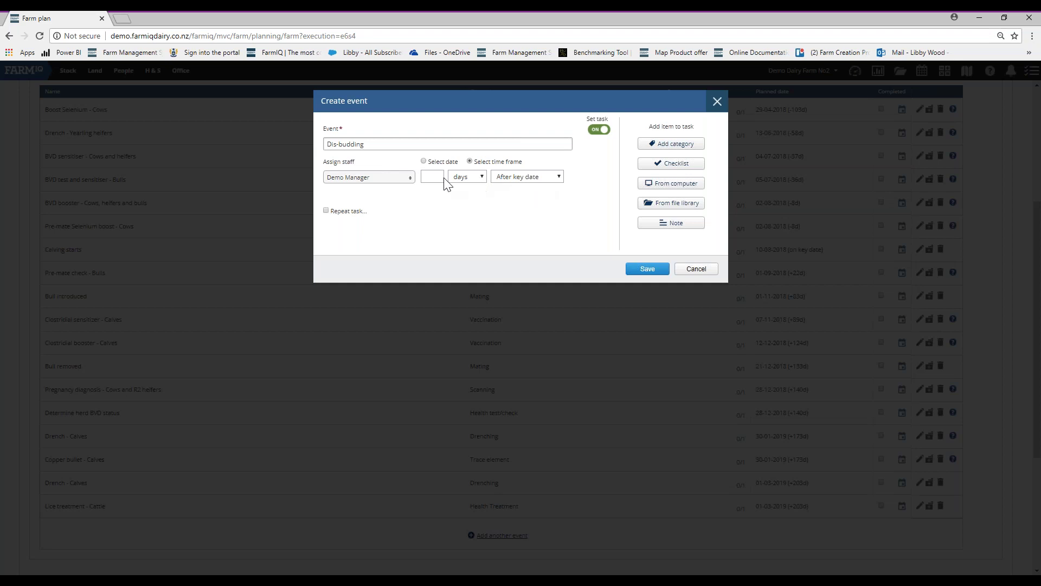
pyautogui.click(558, 178)
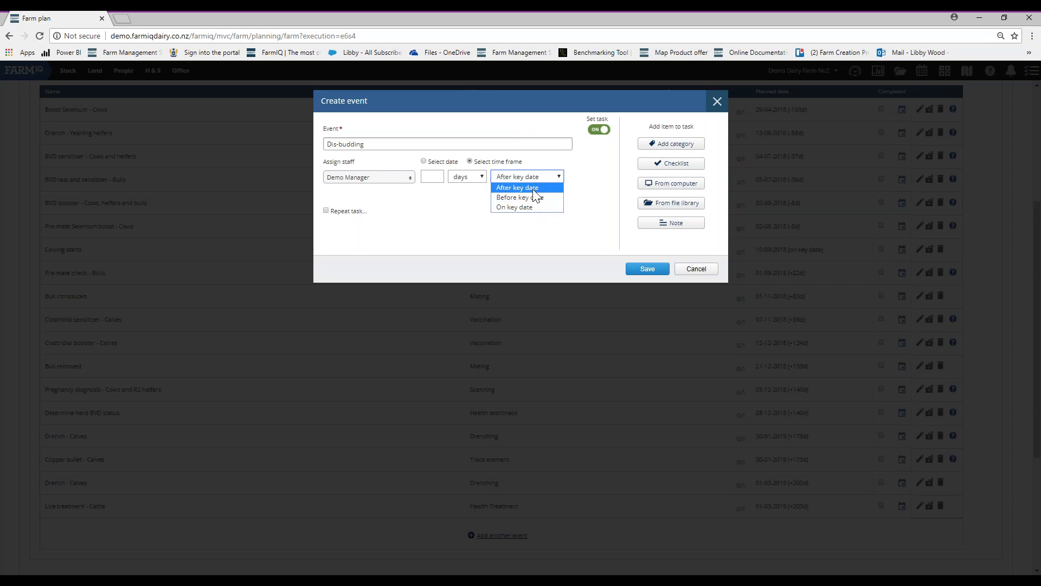
pyautogui.click(538, 189)
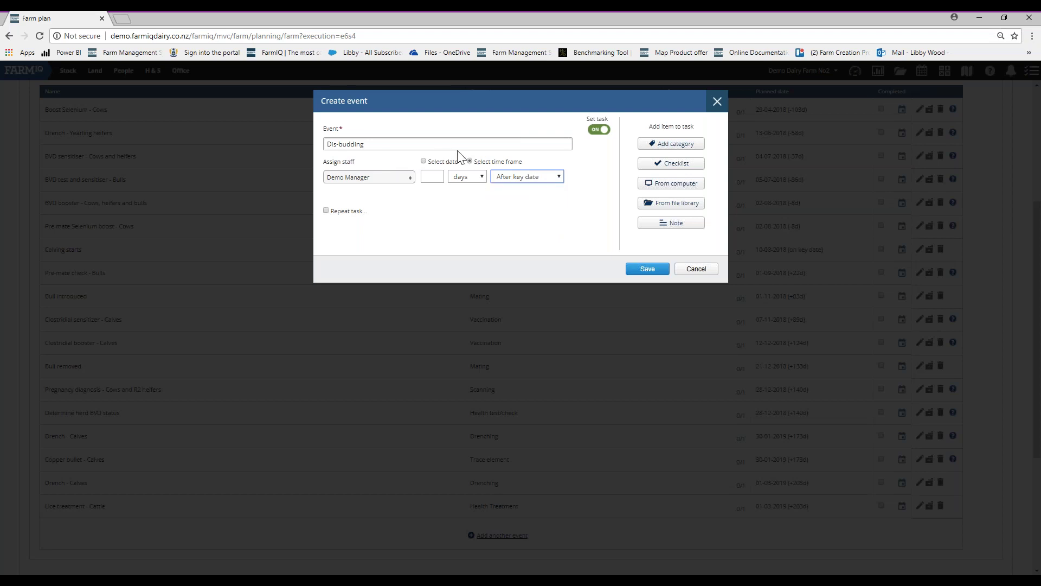
pyautogui.click(432, 176)
pyautogui.write('6')
pyautogui.click(479, 177)
pyautogui.click(480, 200)
# Re-insert the hyphen in 'Dis-budding' and leave Repeat task switched off
pyautogui.click(336, 144)
pyautogui.write('-')
pyautogui.click(327, 211)
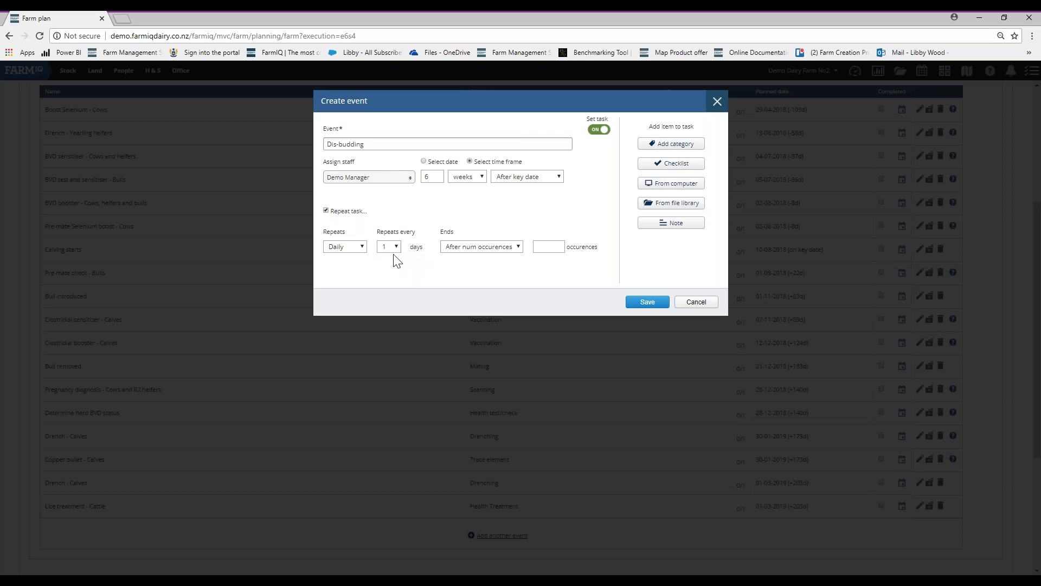
pyautogui.click(327, 211)
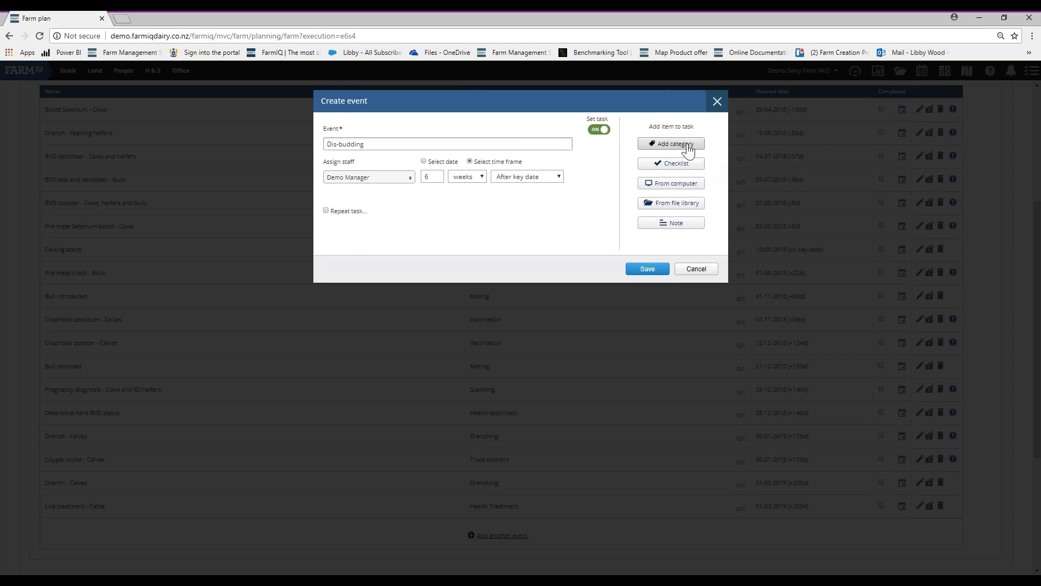
# Choose the Health Treatment category from the Animal category group and save it
pyautogui.click(672, 145)
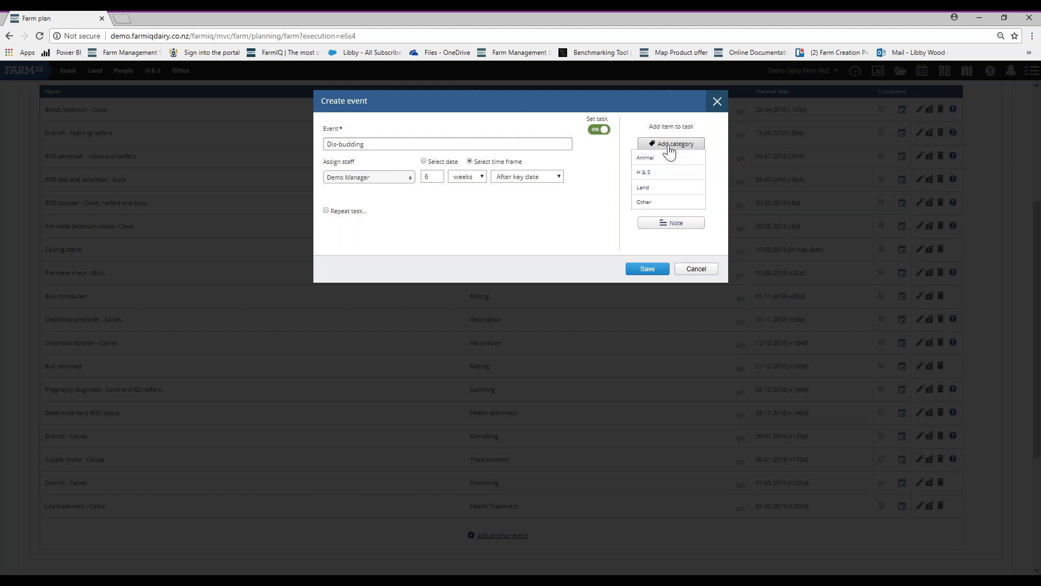
pyautogui.click(646, 160)
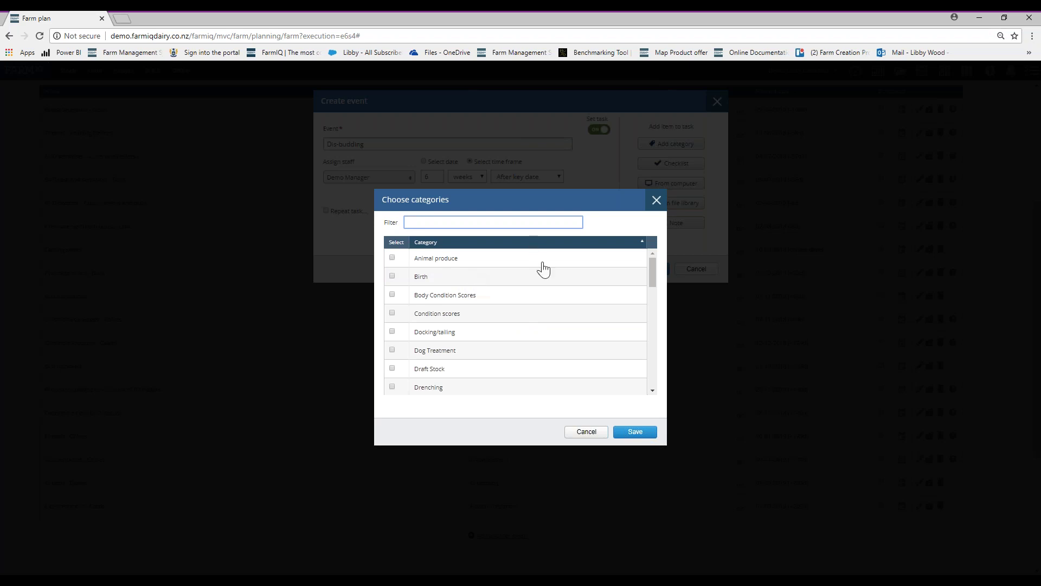
pyautogui.scroll(-1, 543, 268)
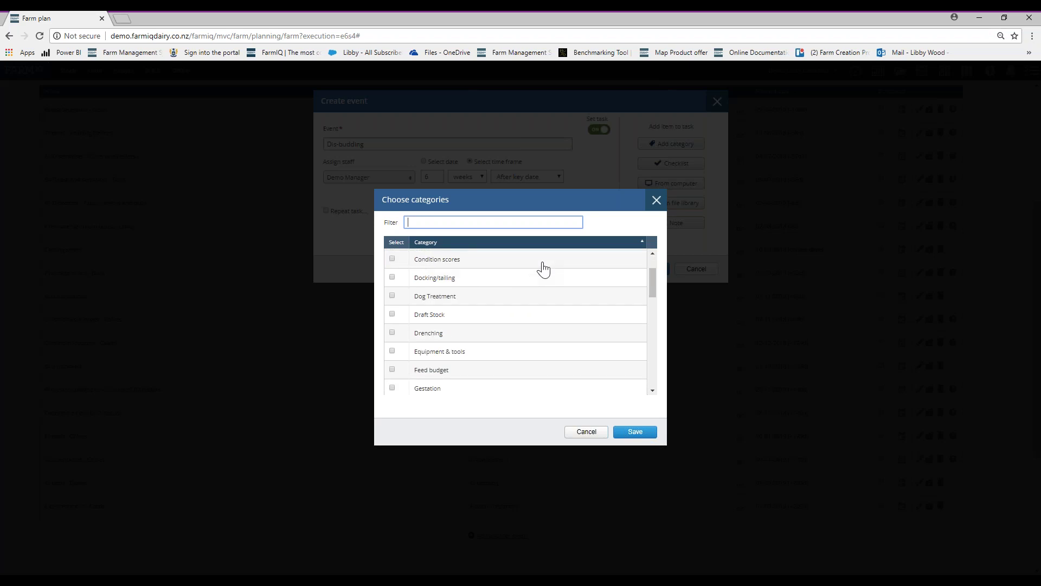
pyautogui.scroll(-3, 542, 269)
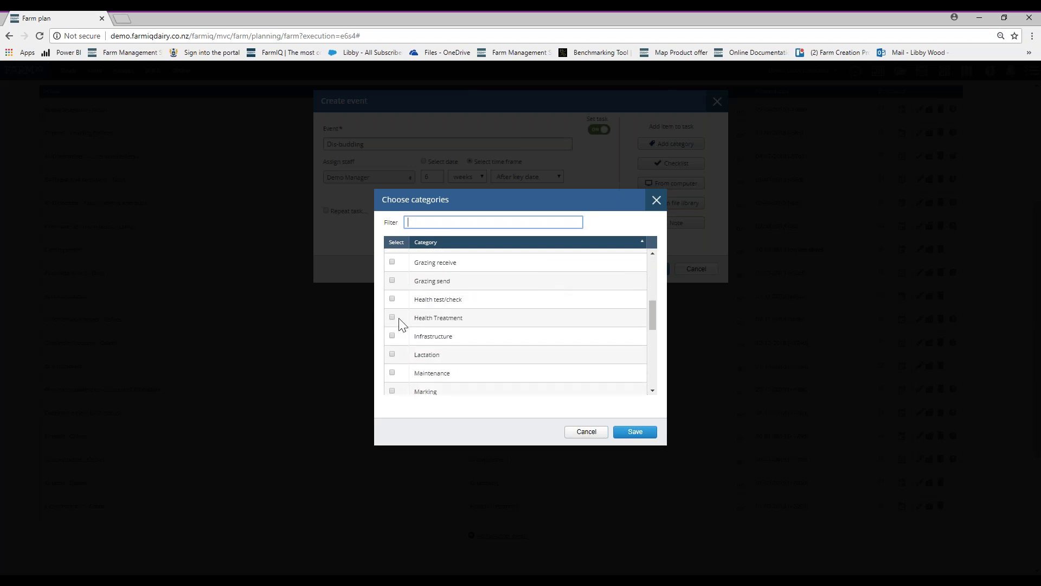
pyautogui.click(394, 319)
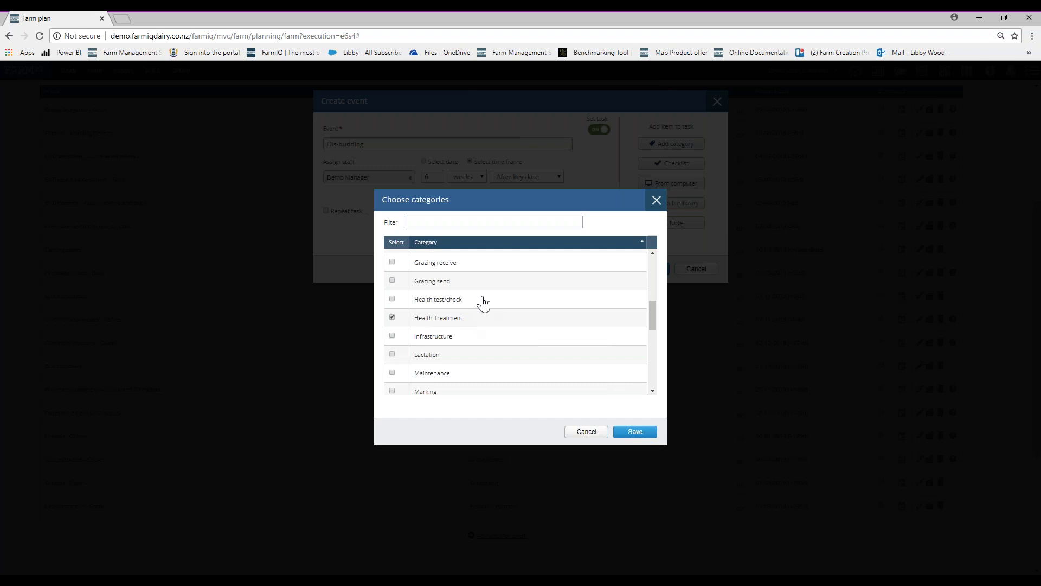
pyautogui.scroll(-3, 485, 306)
pyautogui.scroll(-4, 484, 319)
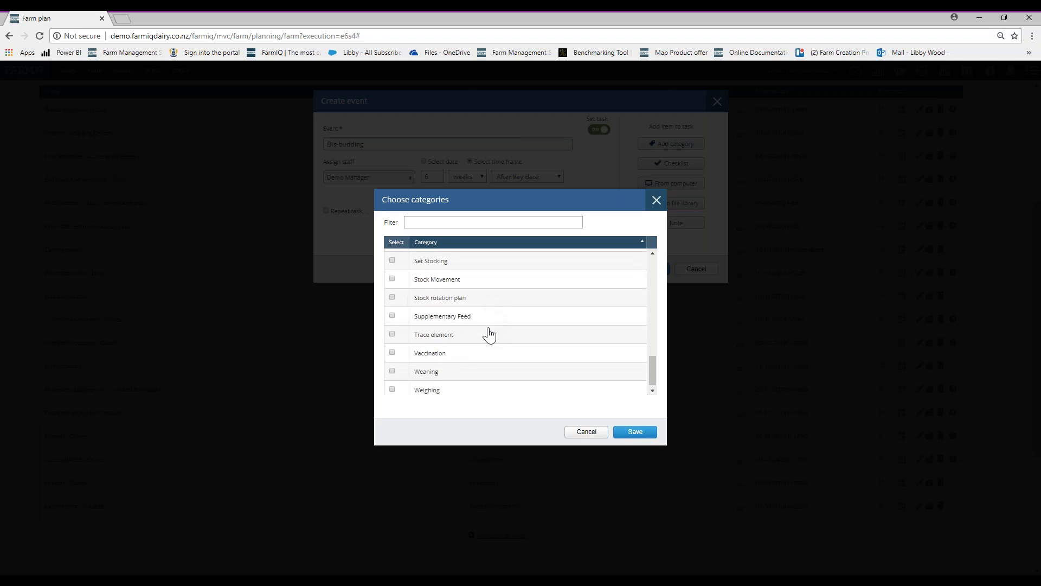
pyautogui.scroll(2, 487, 333)
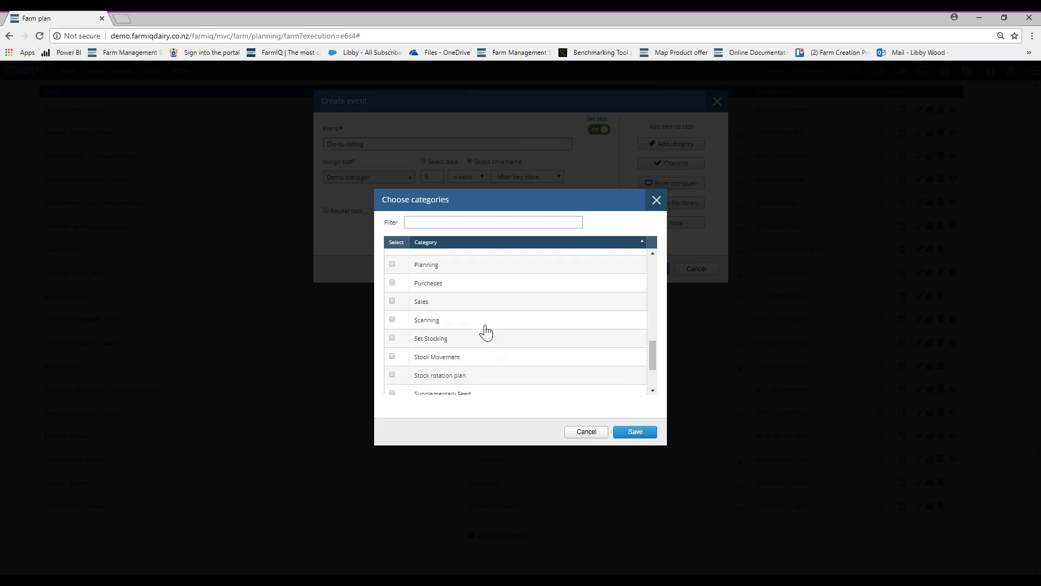
pyautogui.scroll(5, 485, 332)
pyautogui.scroll(1, 485, 329)
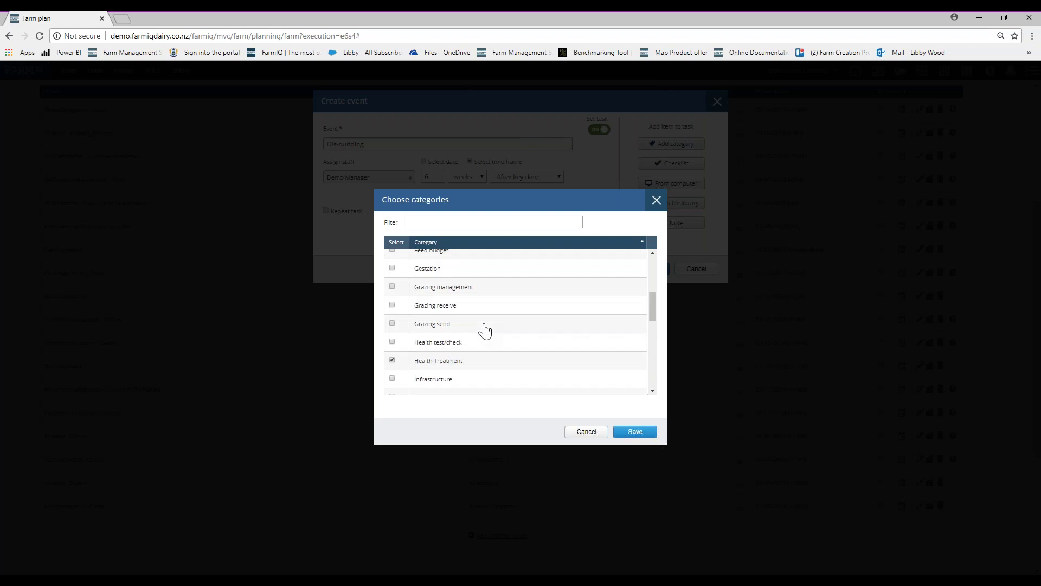
pyautogui.moveTo(653, 305); pyautogui.dragTo(651, 255)
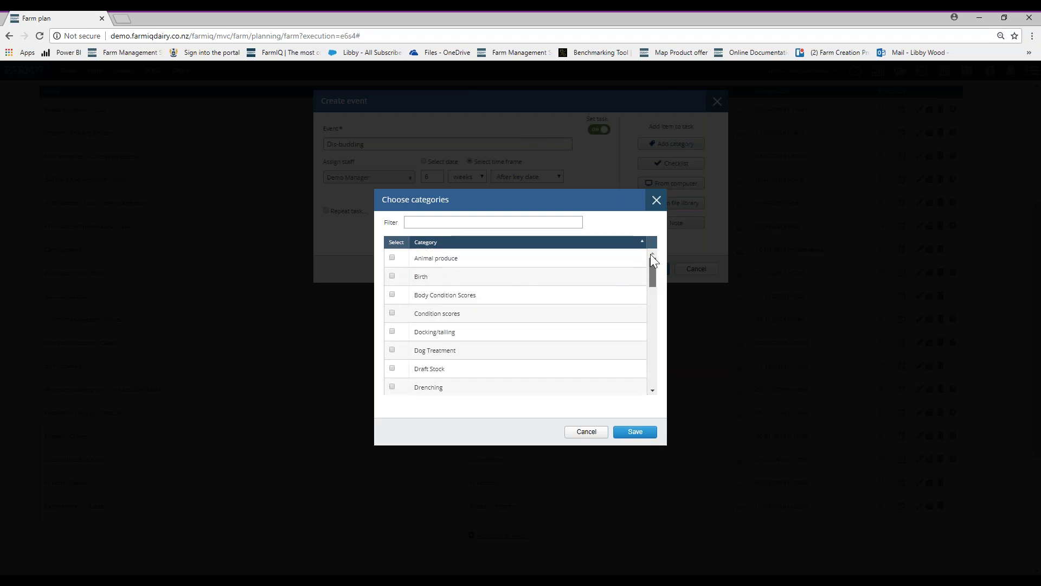
pyautogui.click(632, 432)
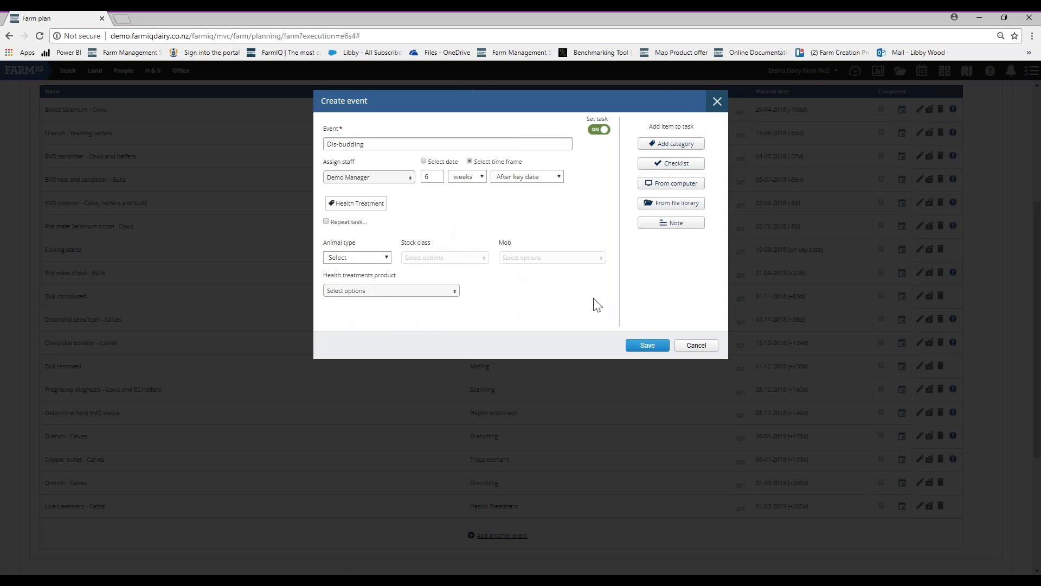
# Set the event's animal type to Cattle and stock class to Mixed Calf
pyautogui.click(385, 258)
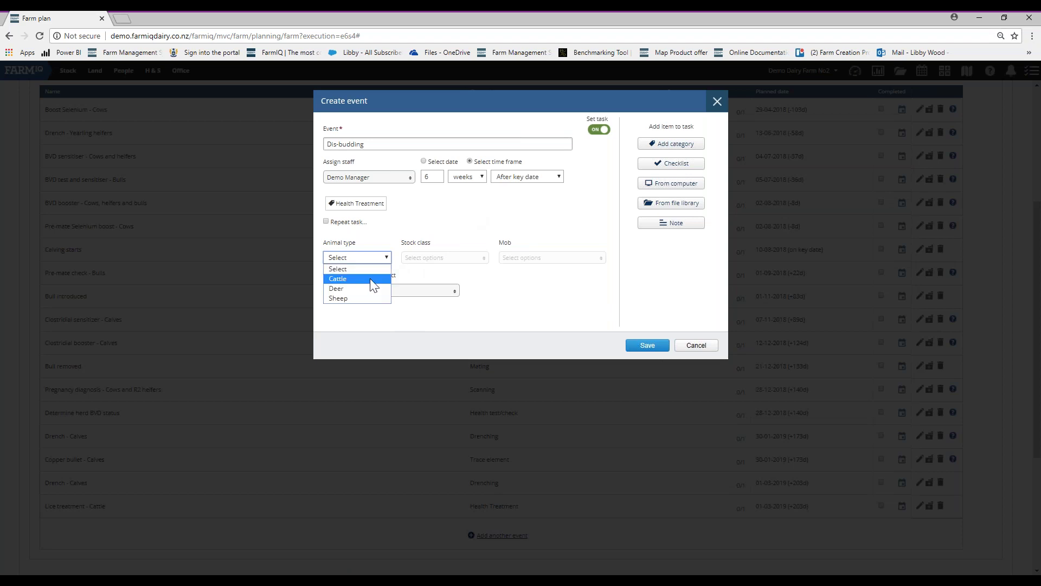
pyautogui.click(372, 279)
pyautogui.click(467, 259)
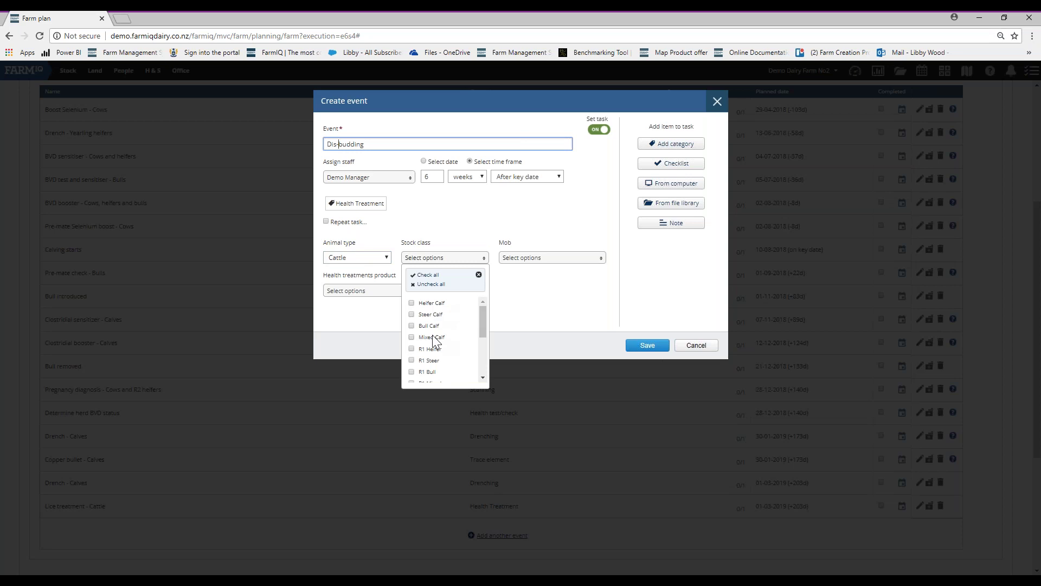
pyautogui.click(575, 293)
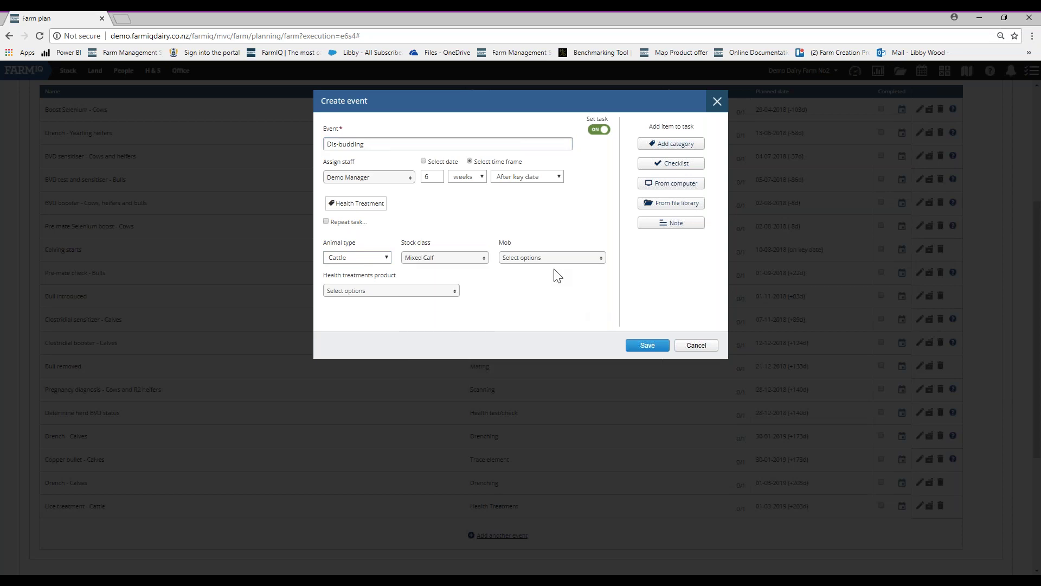
# Choose the RED DEVON CALVES TO SALES mob, leaving the health treatment product unset
pyautogui.click(595, 262)
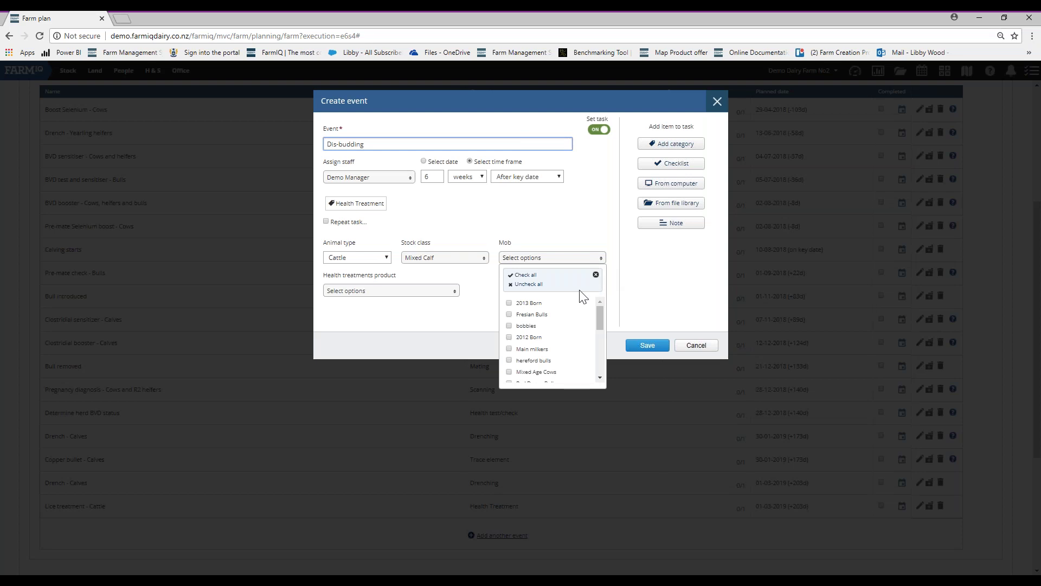
pyautogui.scroll(-1, 581, 325)
pyautogui.scroll(-1, 583, 326)
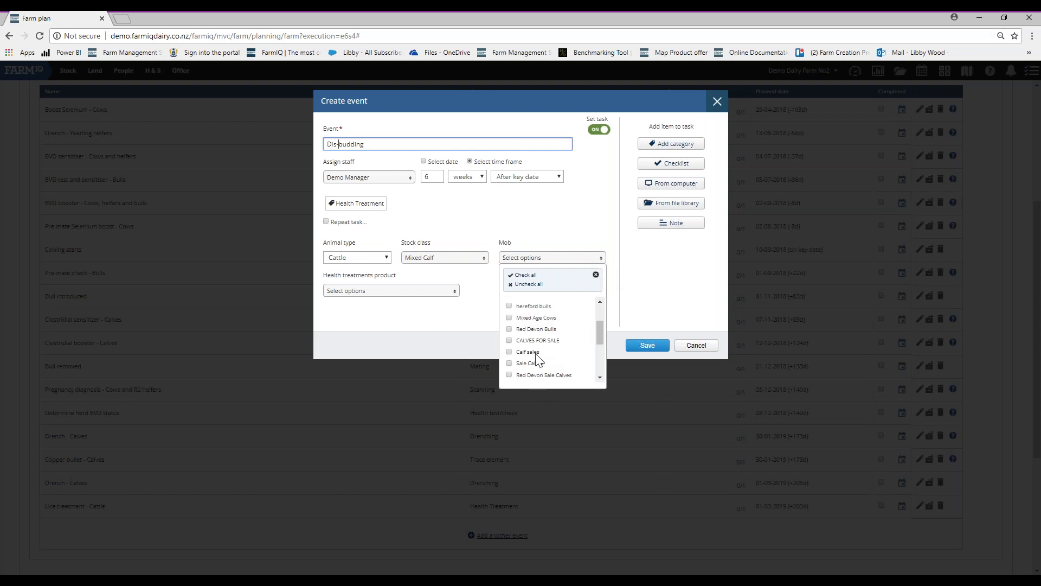
pyautogui.scroll(-2, 537, 358)
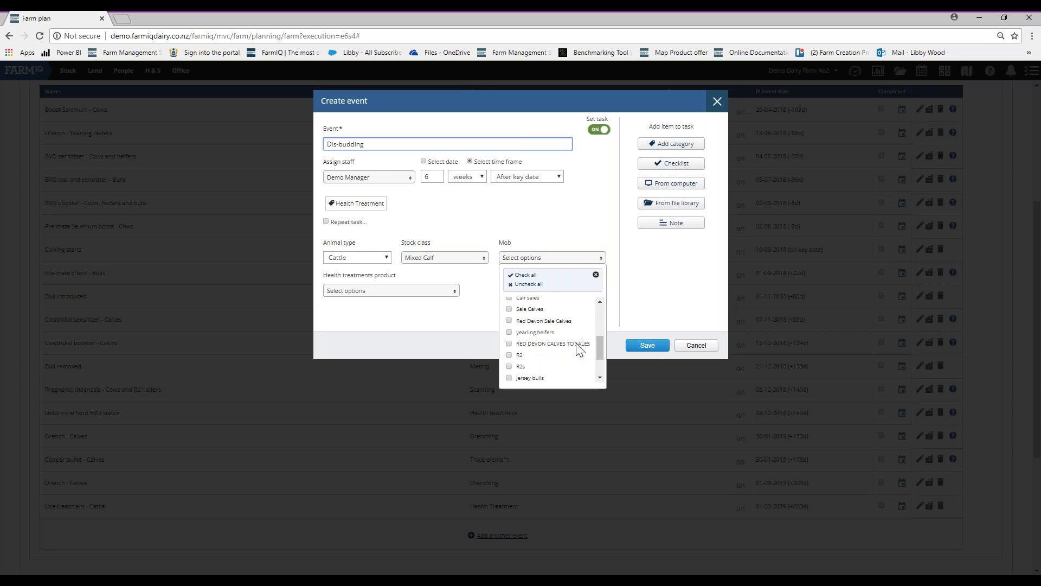
pyautogui.click(510, 344)
pyautogui.click(472, 320)
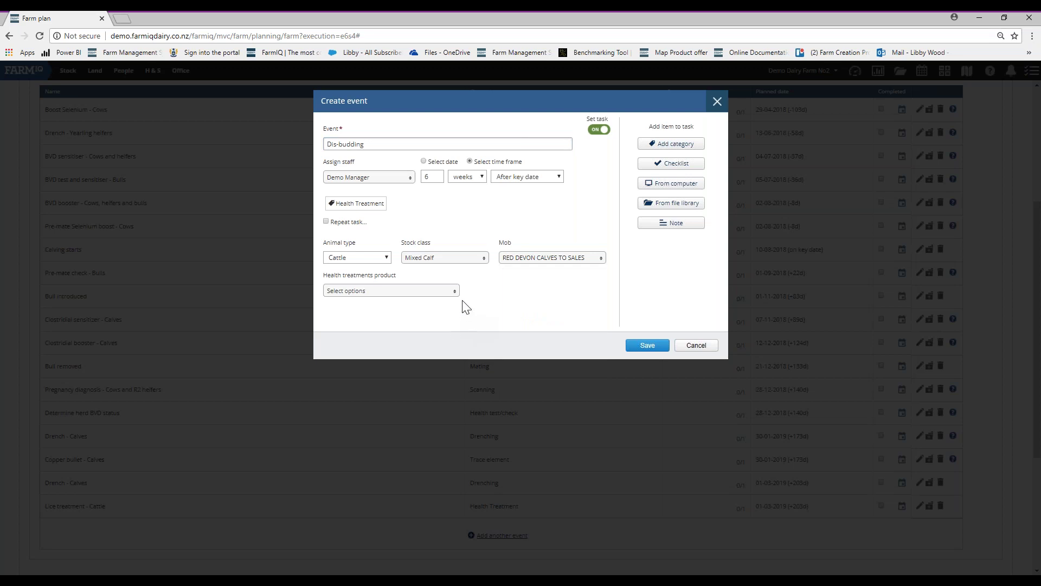
pyautogui.click(428, 292)
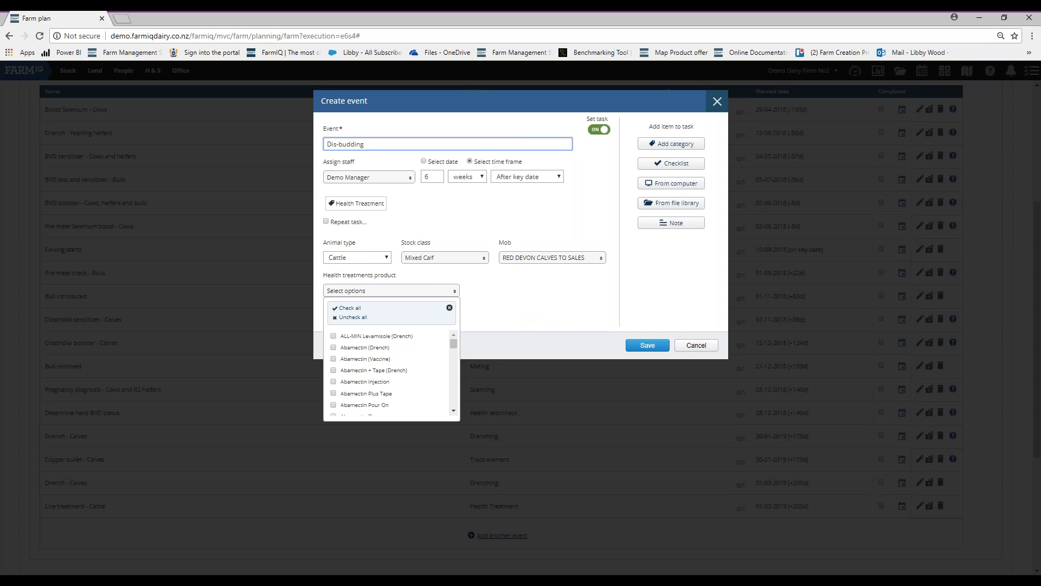
pyautogui.click(502, 297)
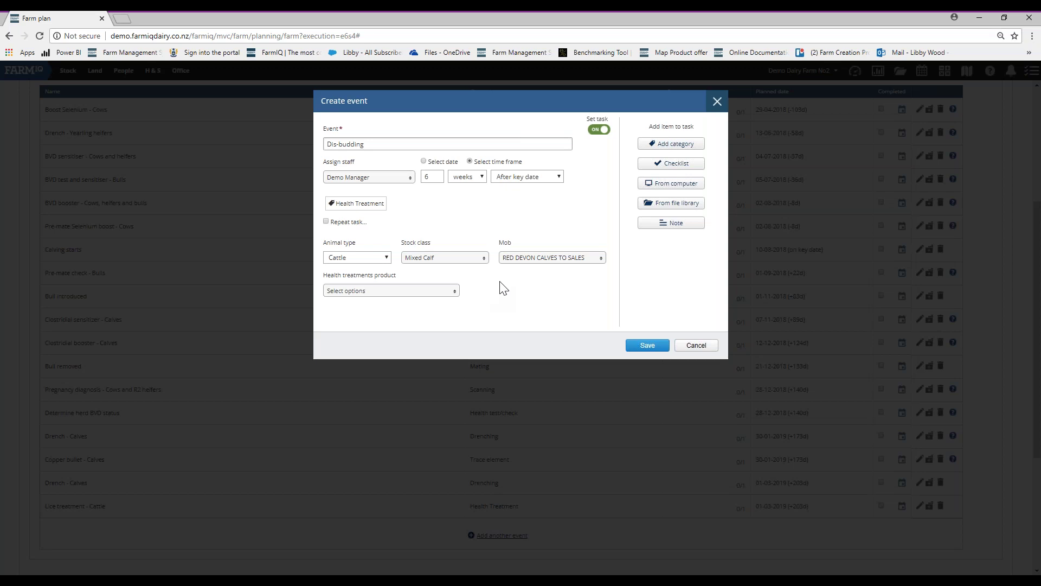
# Add checklist items 'Book appt' and 'Health check' to the Dis-budding event
pyautogui.click(679, 167)
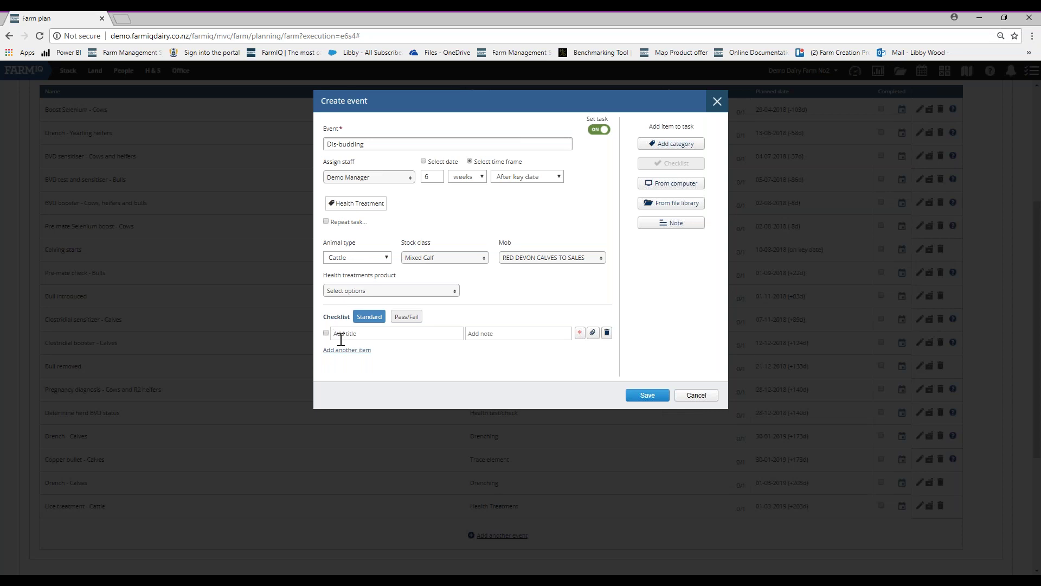
pyautogui.write('B')
pyautogui.write('uck')
pyautogui.write(' appt')
pyautogui.click(362, 350)
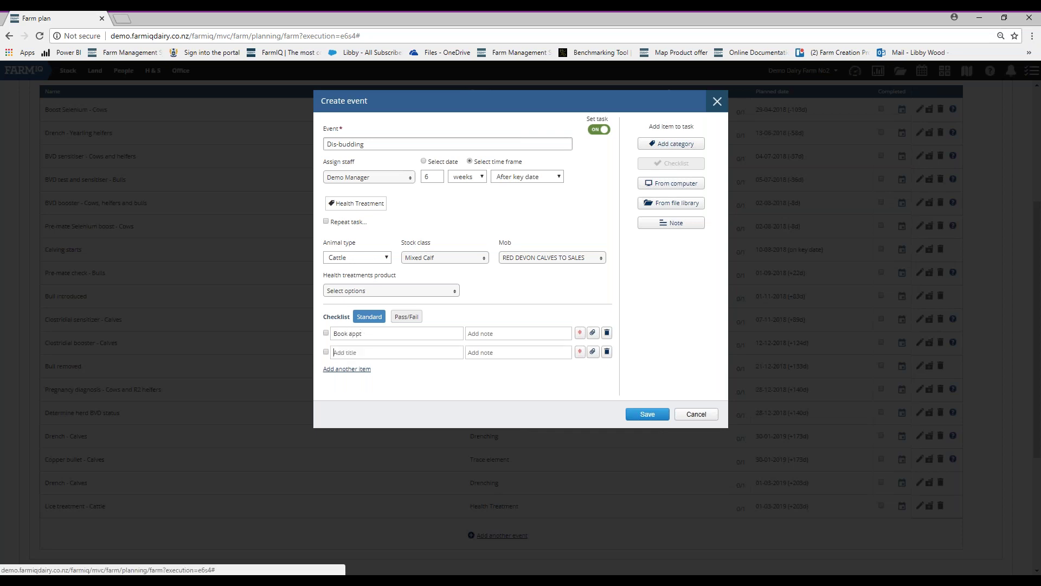
pyautogui.write('H')
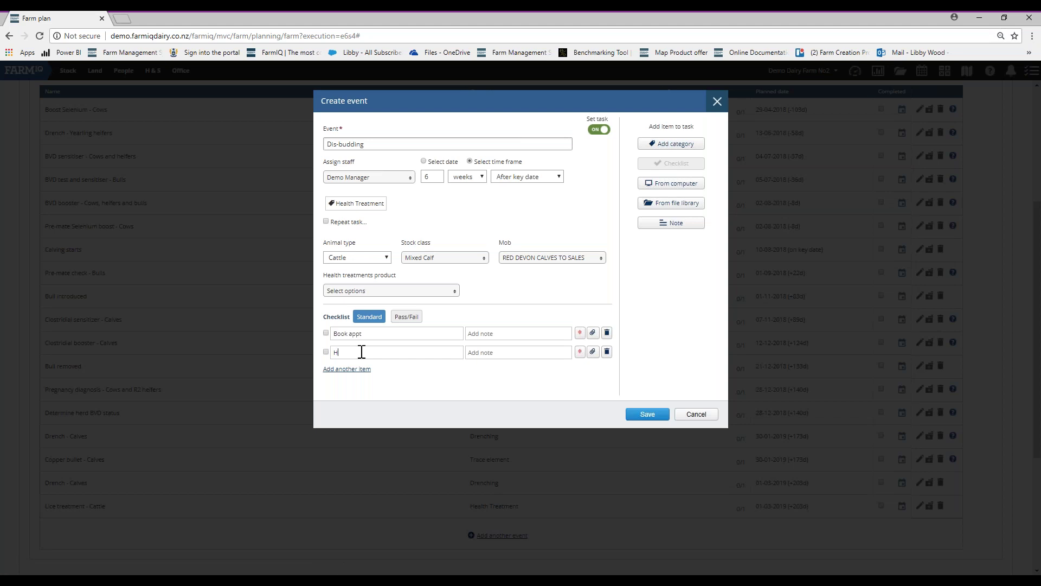
pyautogui.write('ealth check')
# Tick Book appt, mark Health check as compulsory, and add a Note section
pyautogui.click(326, 333)
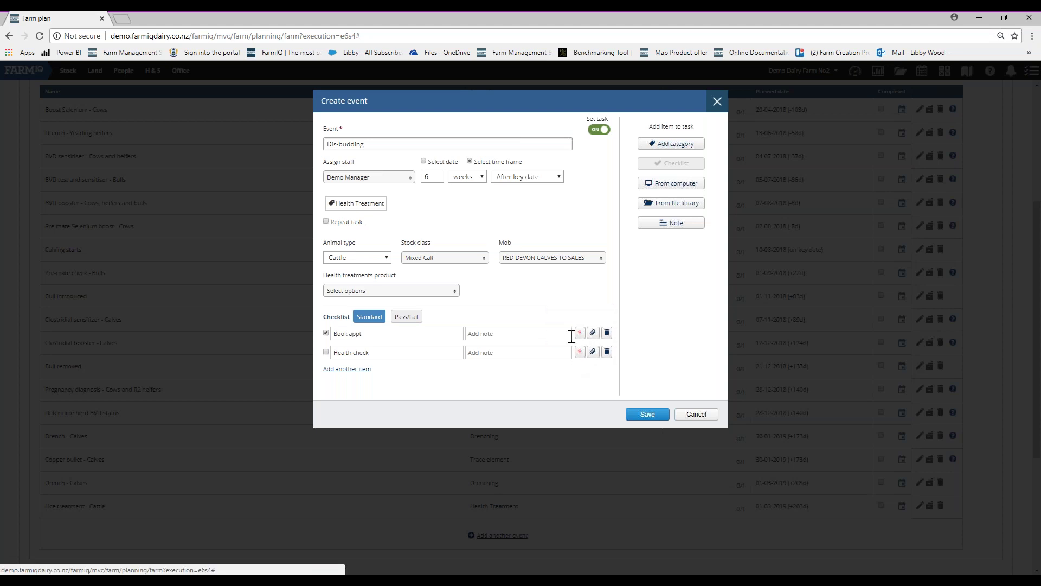
pyautogui.click(579, 352)
pyautogui.click(579, 352)
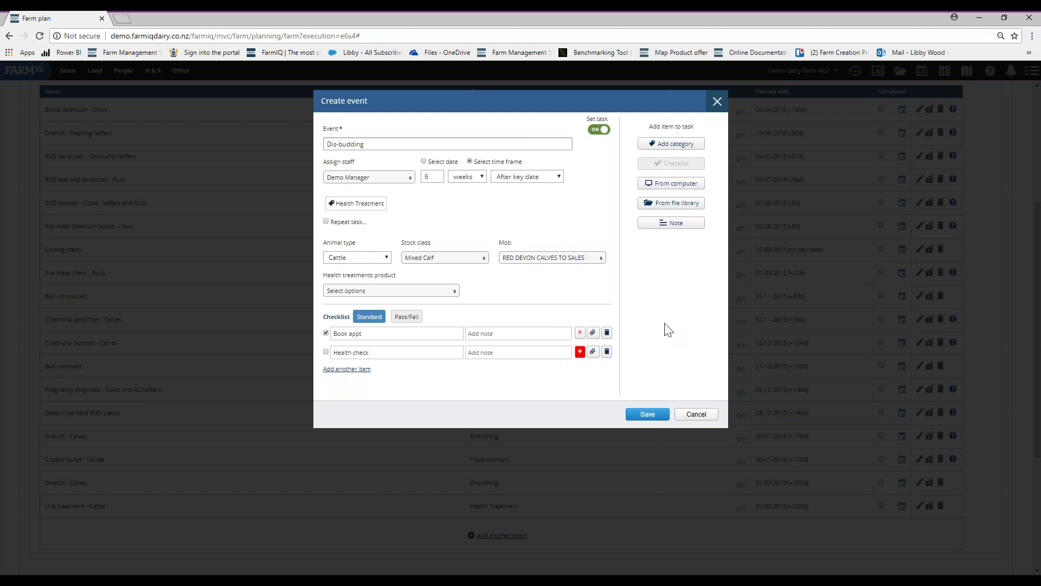
pyautogui.click(698, 184)
pyautogui.click(680, 224)
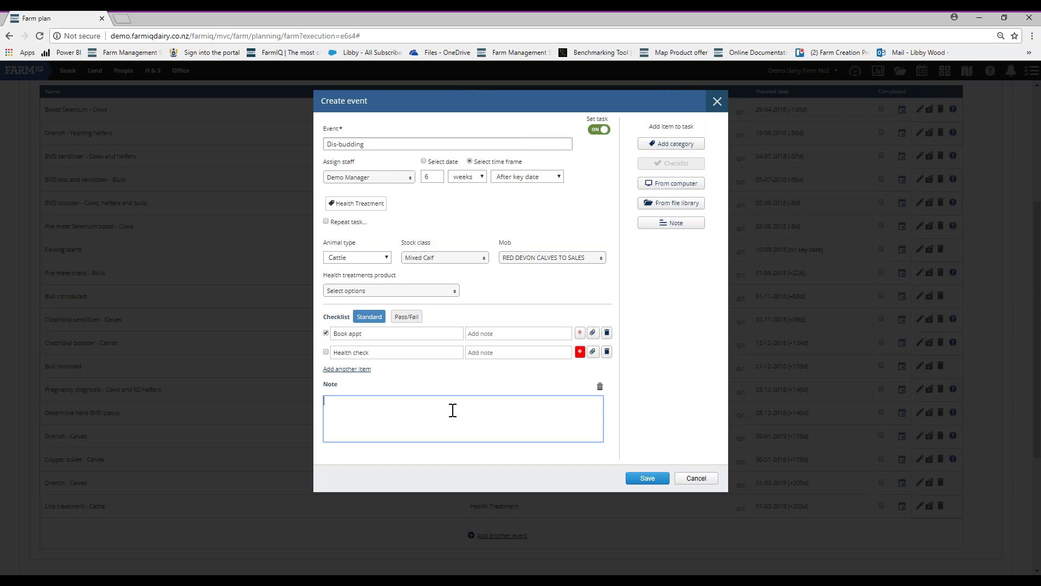
# Delete the empty note and save the Dis-budding event, planned 21-09-2018 (+6w)
pyautogui.click(601, 387)
pyautogui.click(647, 416)
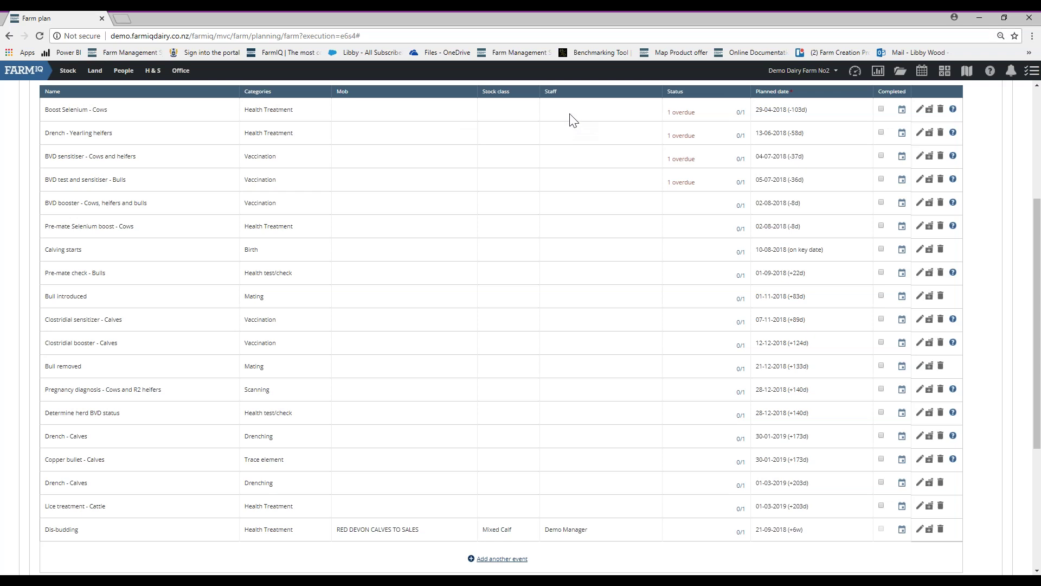
pyautogui.scroll(1, 975, 116)
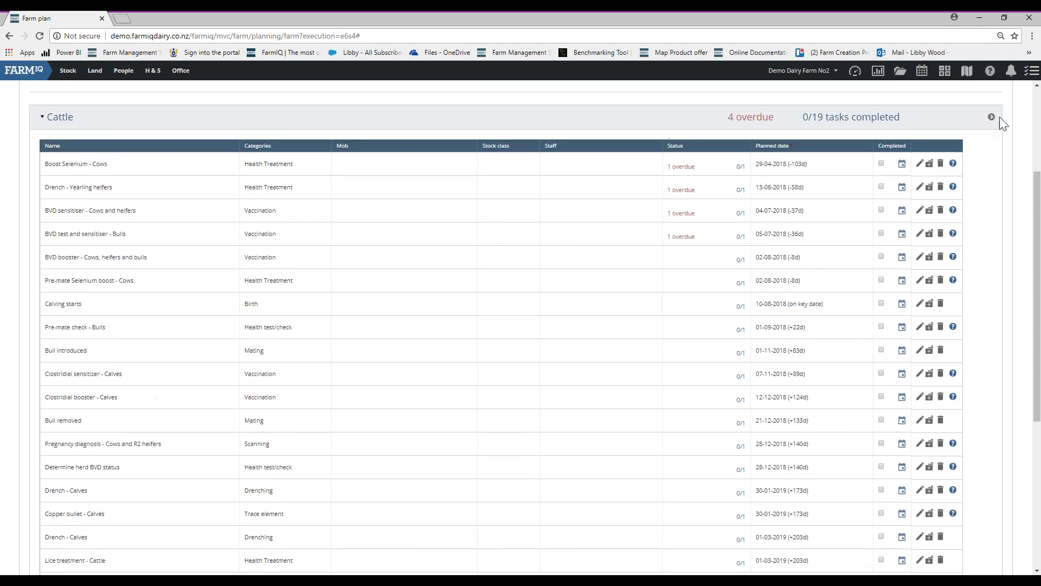
pyautogui.click(991, 117)
# Turn on plan notifications and send them to both Farm Manager and Demo Manager
pyautogui.scroll(1, 510, 302)
pyautogui.scroll(3, 509, 301)
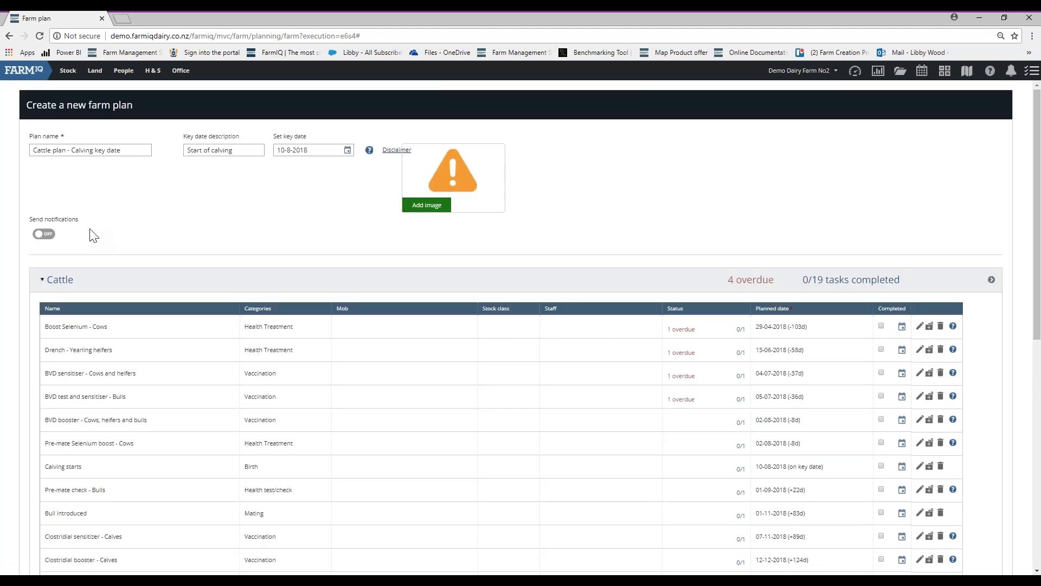
pyautogui.click(45, 236)
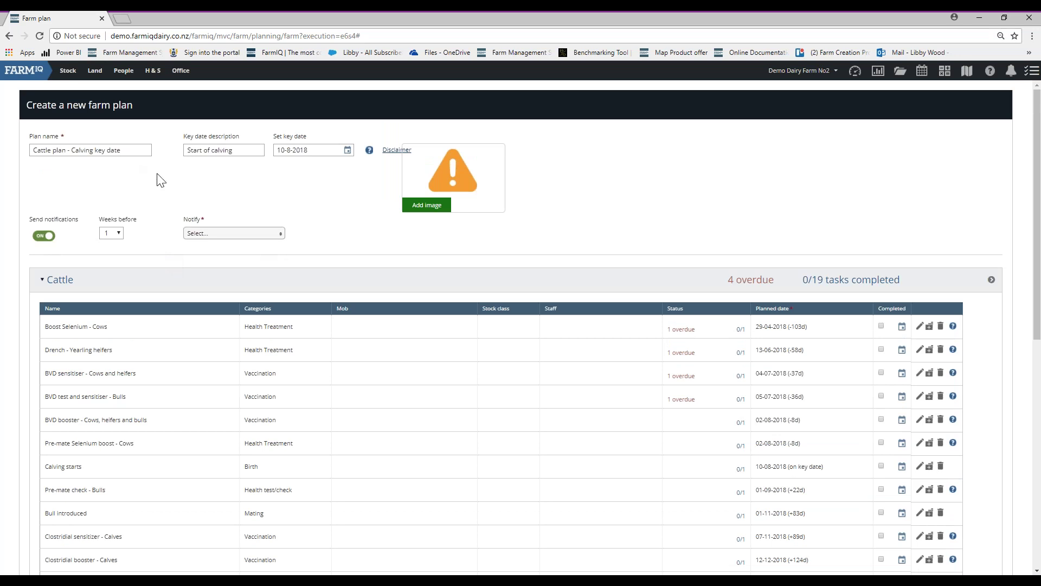
pyautogui.click(233, 235)
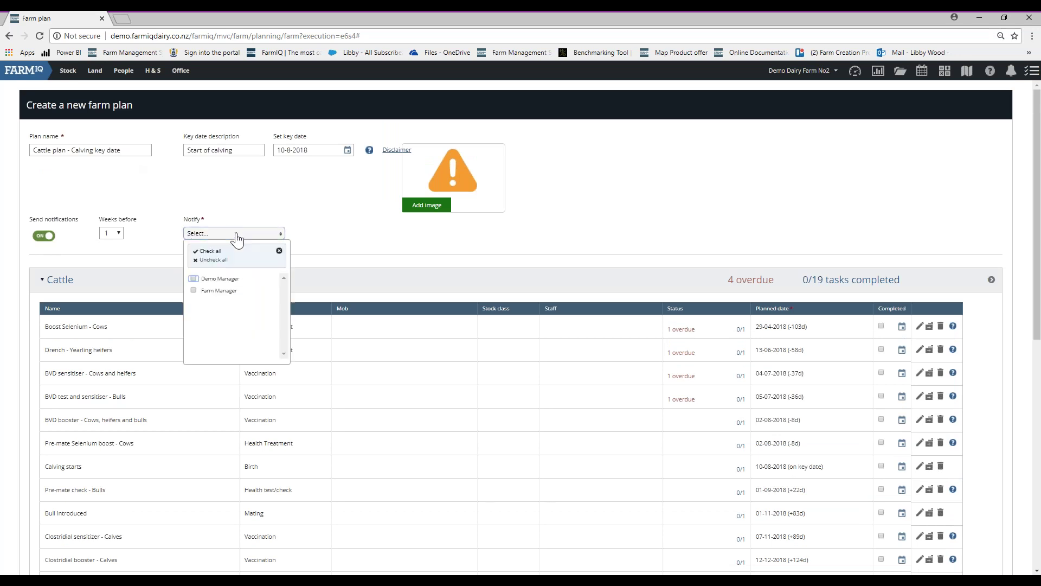
pyautogui.click(221, 291)
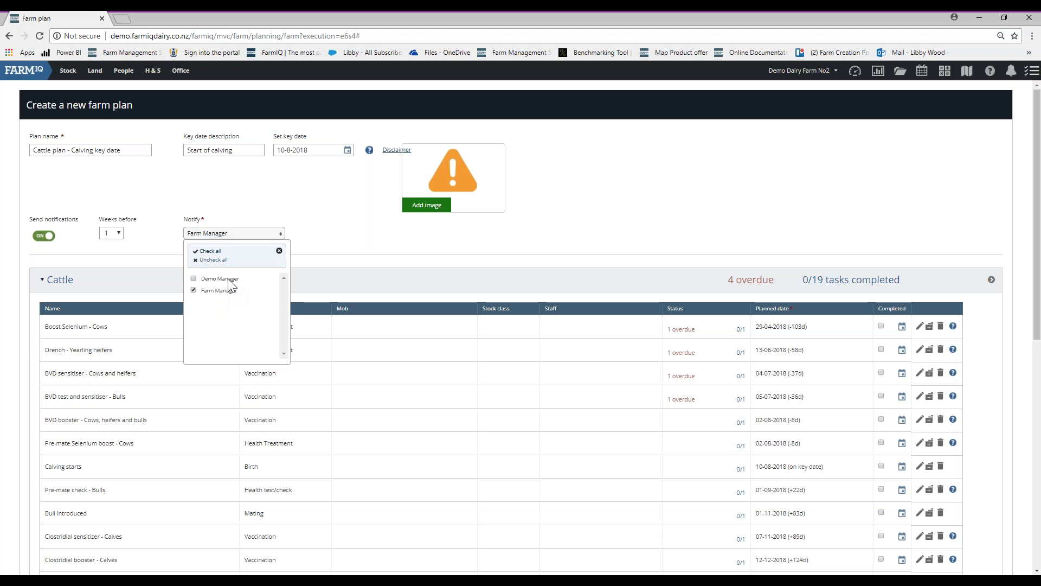
pyautogui.click(231, 281)
pyautogui.click(325, 239)
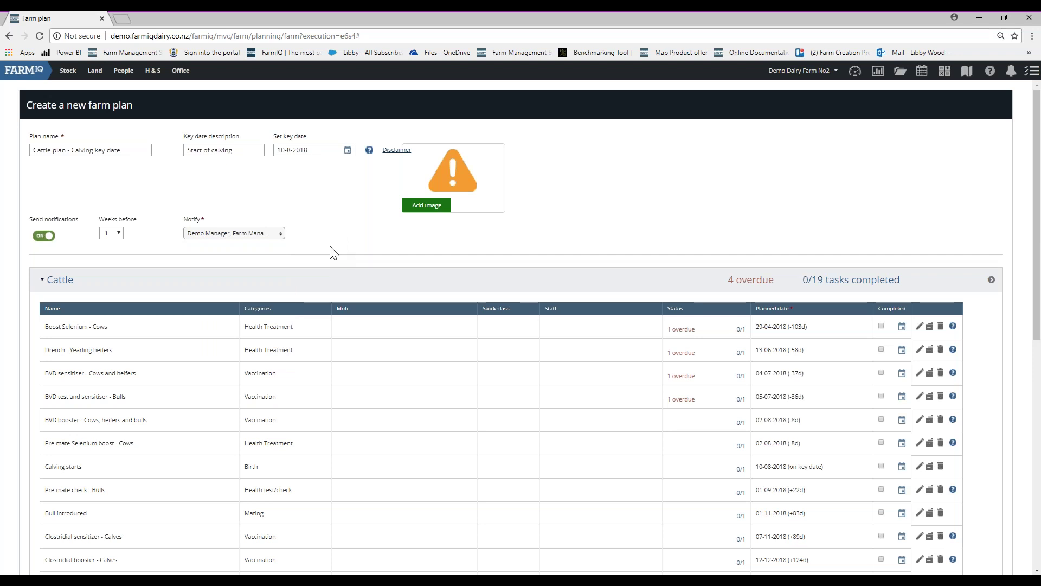
pyautogui.scroll(-1, 408, 297)
pyautogui.scroll(-7, 412, 325)
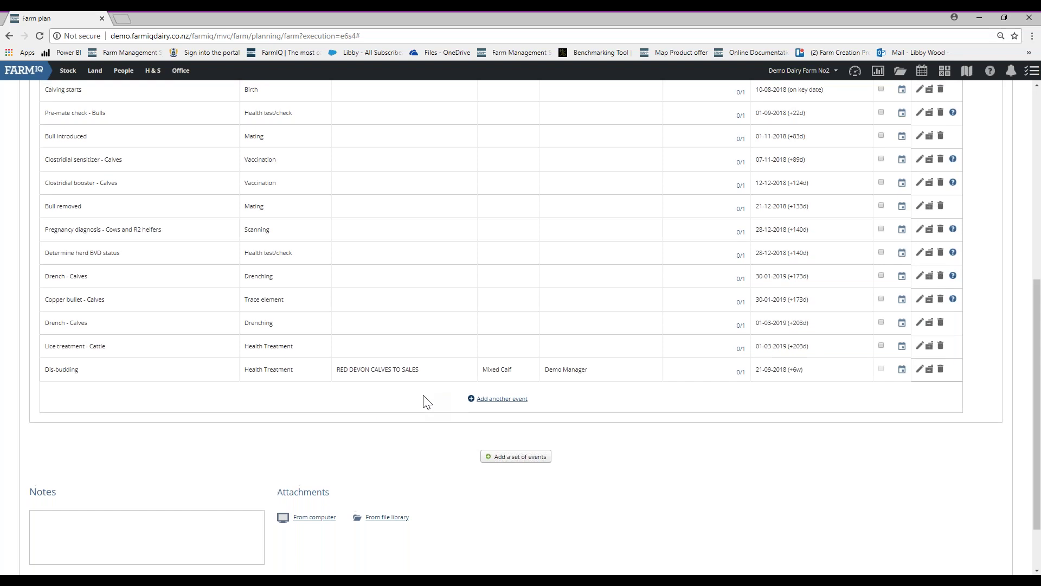
pyautogui.scroll(3, 424, 401)
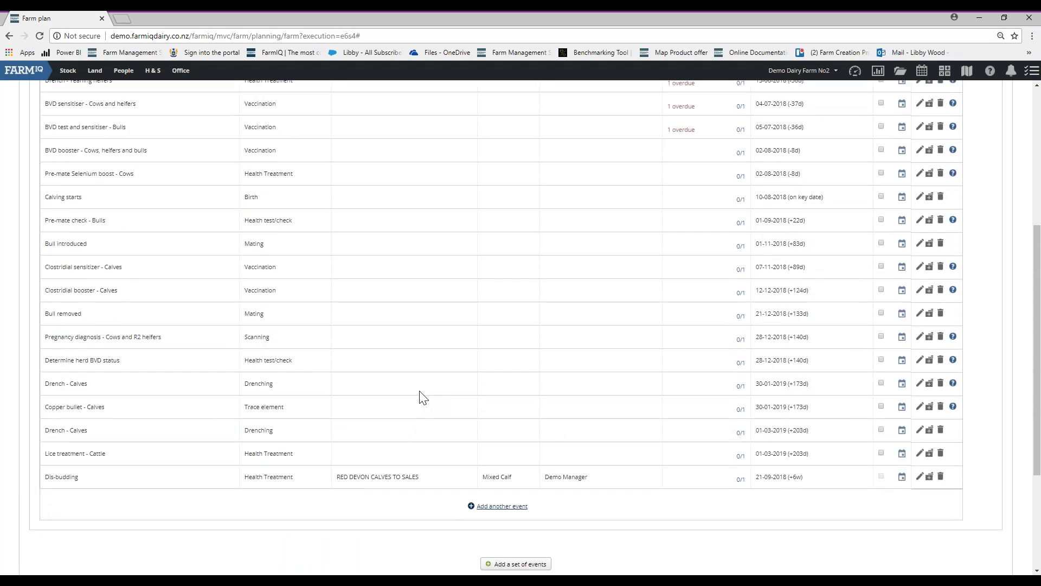
pyautogui.scroll(4, 412, 395)
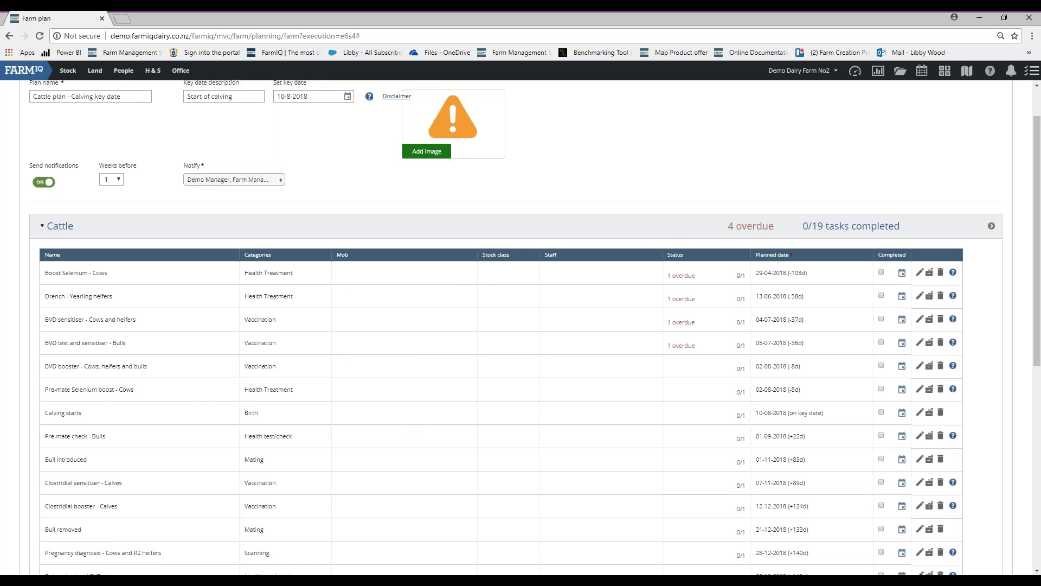
pyautogui.scroll(1, 608, 274)
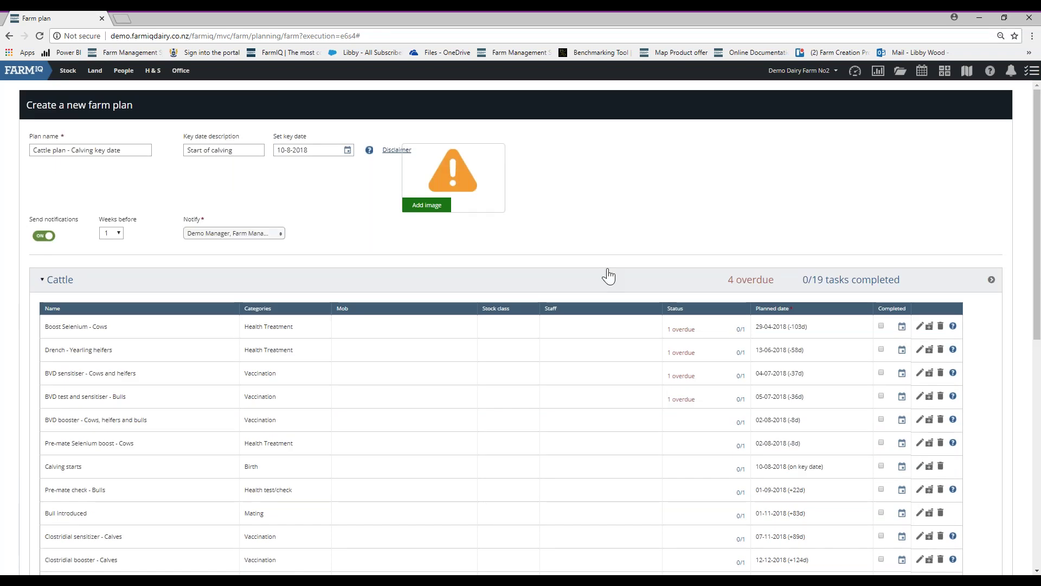
pyautogui.scroll(-1, 610, 271)
pyautogui.scroll(-2, 614, 267)
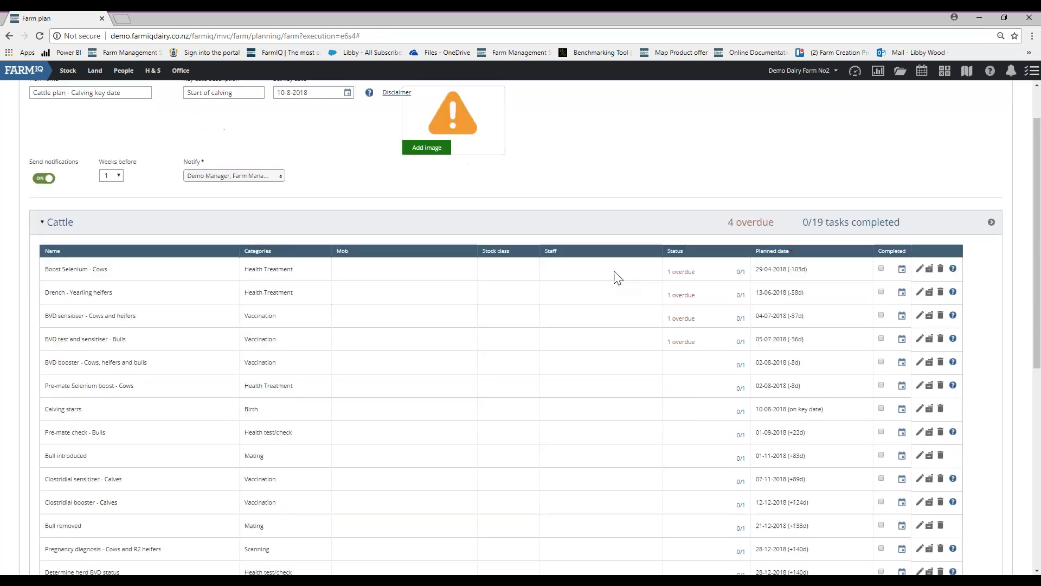
pyautogui.scroll(-3, 631, 282)
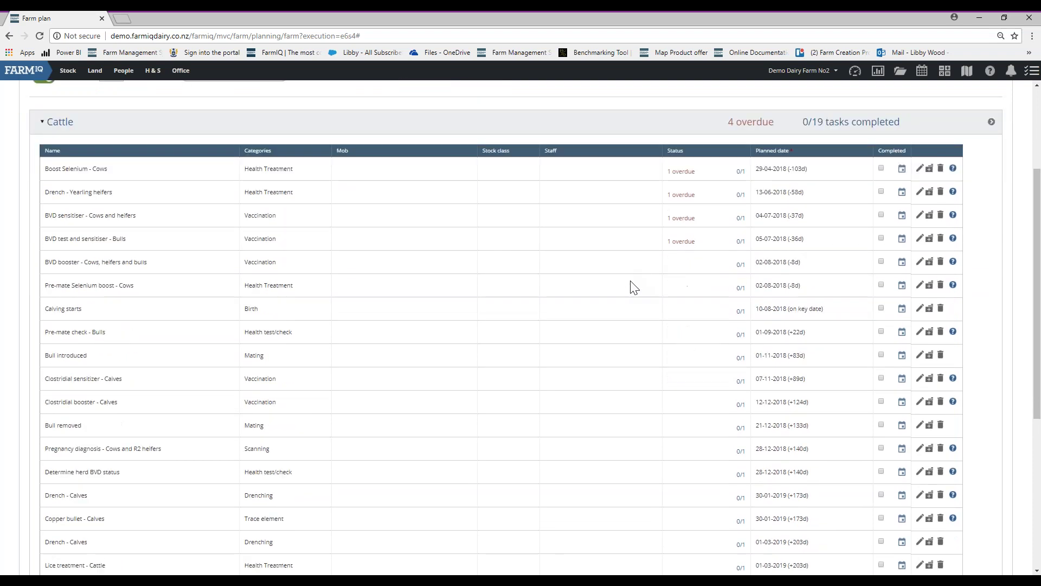
pyautogui.scroll(-3, 640, 282)
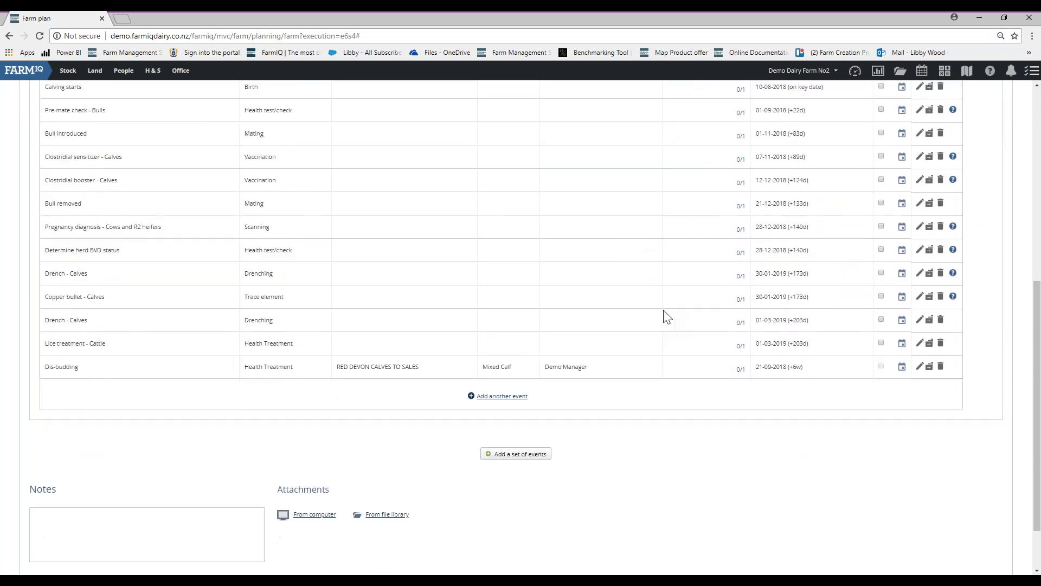
# Cancel the new plan and edit 'Cattle plan - Calving key date' from the Farm plans list
pyautogui.click(878, 522)
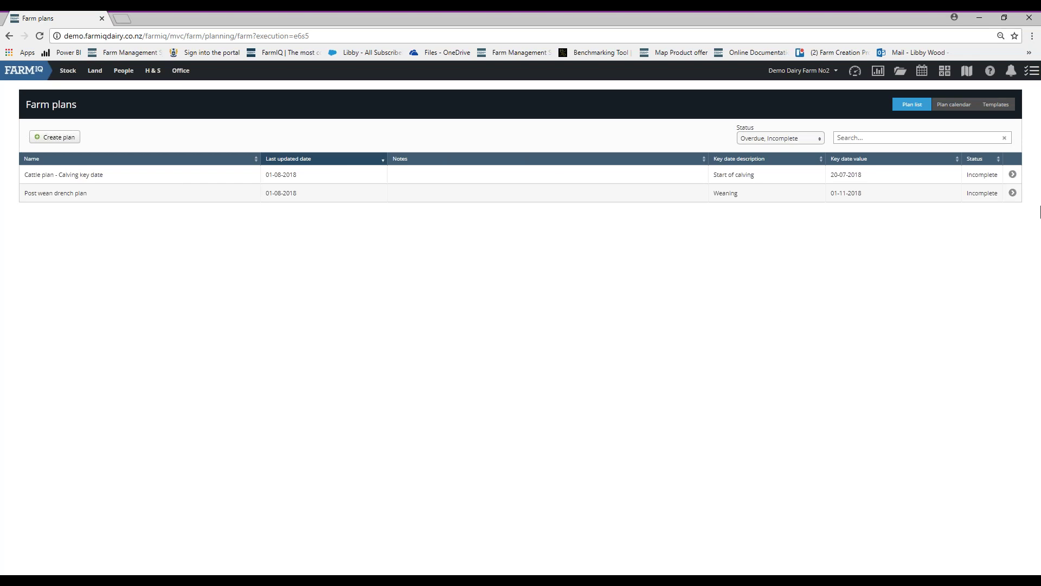
pyautogui.click(1013, 174)
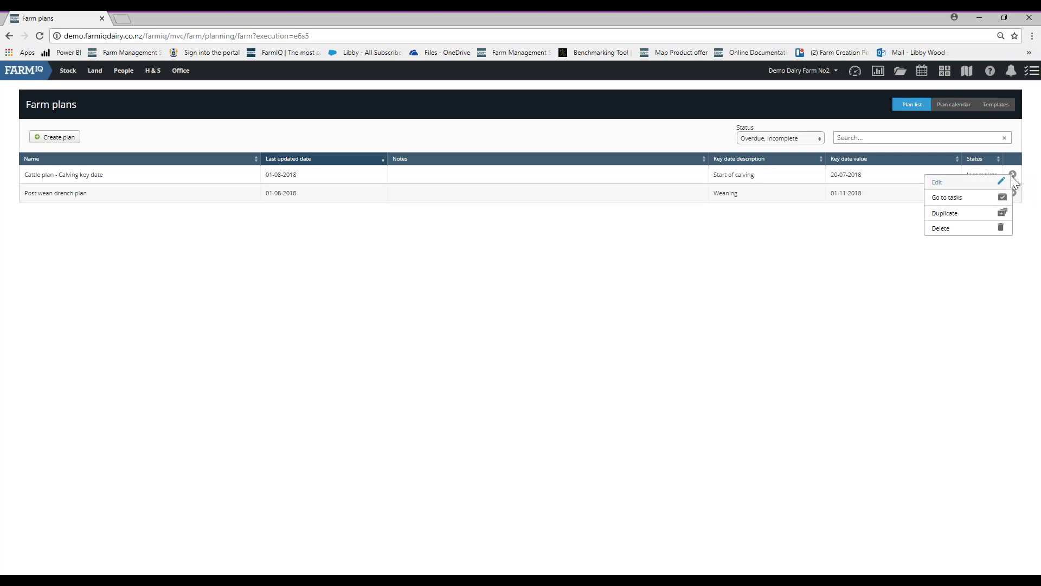
pyautogui.click(949, 184)
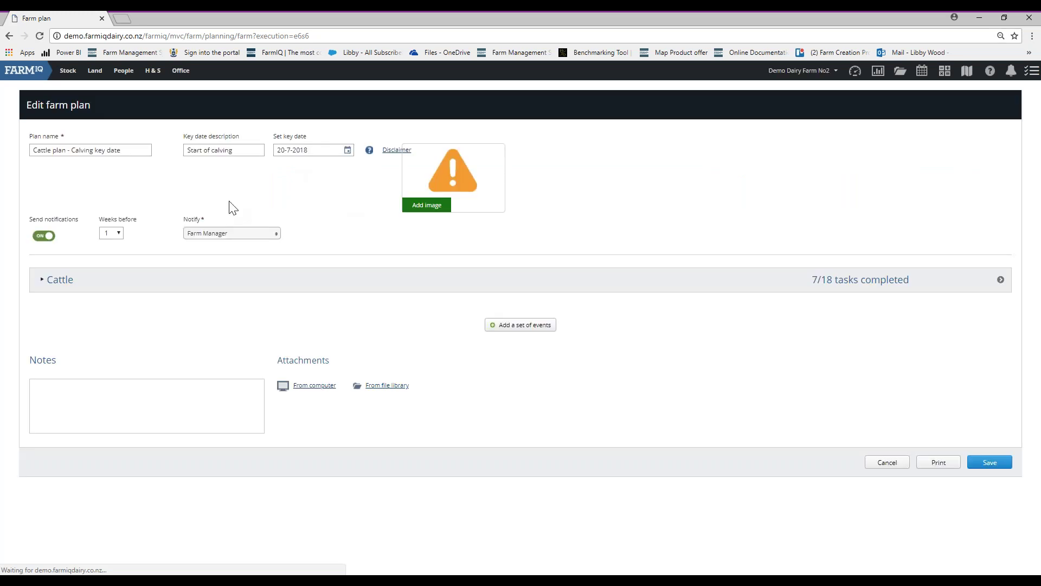
# Expand the Cattle section and scroll to its tasks, ticked complete through Calving starts 20-07-2018
pyautogui.click(54, 282)
pyautogui.scroll(-1, 546, 475)
pyautogui.scroll(-2, 547, 476)
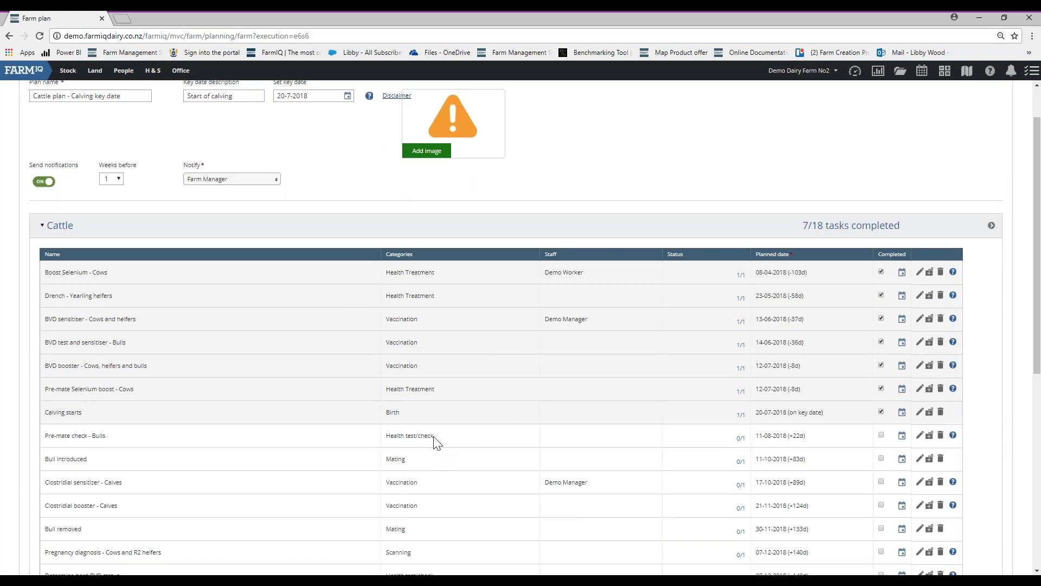
pyautogui.scroll(-1, 391, 442)
pyautogui.scroll(-1, 391, 436)
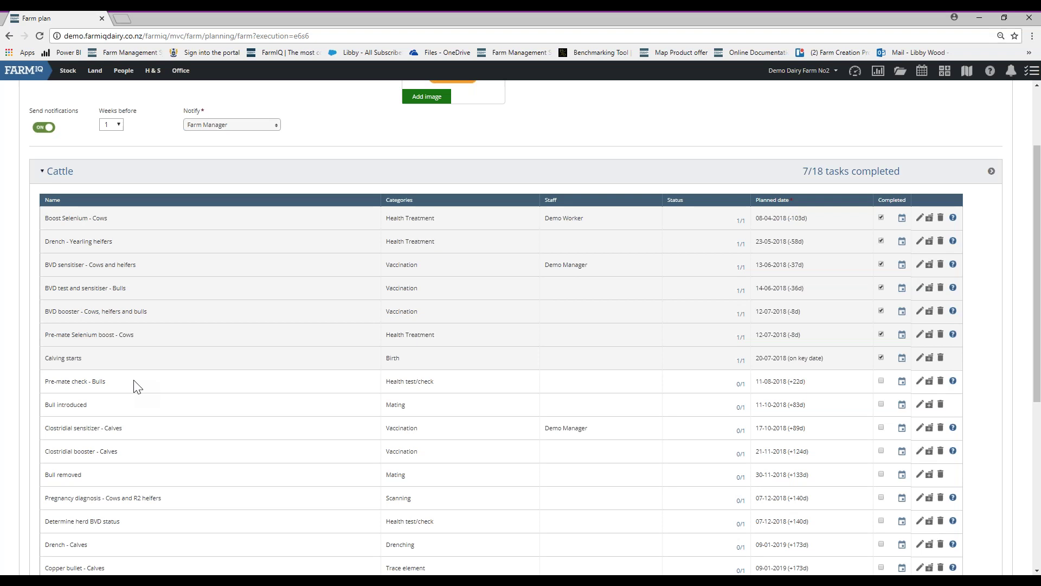
# Change Pre-mate check - Bulls from 22 to 25 days after the key date and save
pyautogui.click(918, 383)
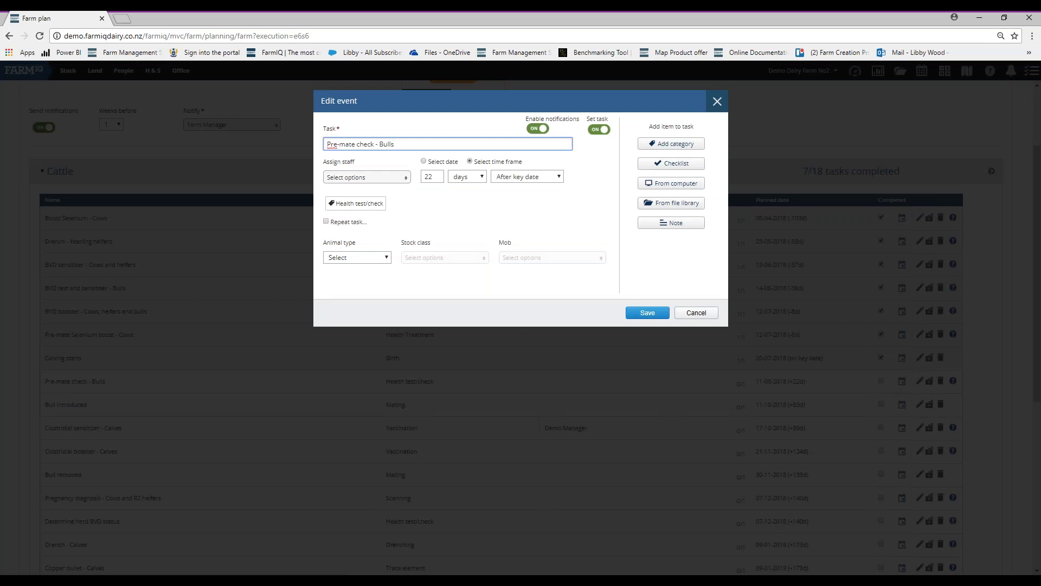
pyautogui.doubleClick(428, 177)
pyautogui.write('25')
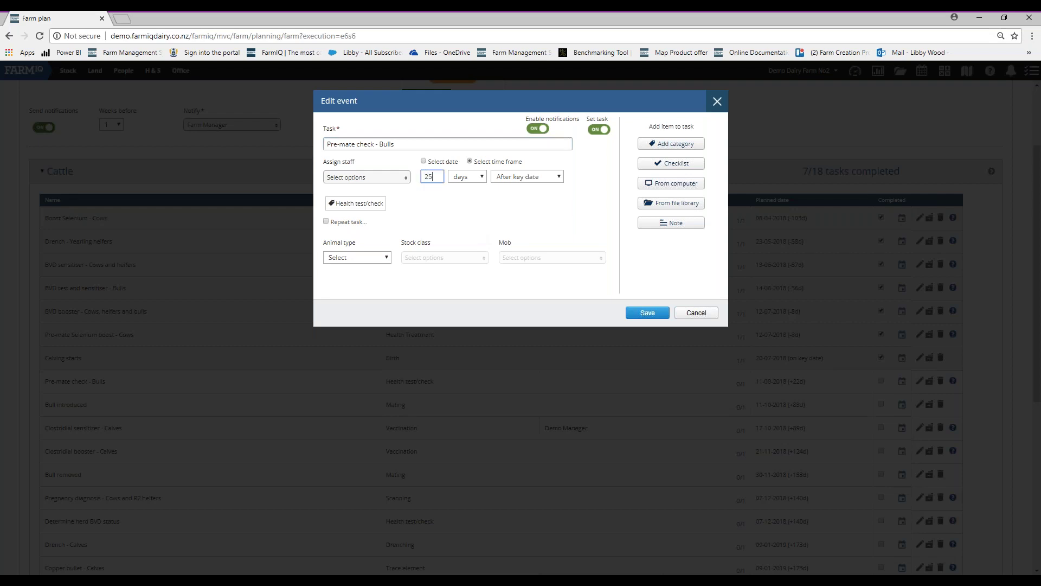
pyautogui.click(649, 318)
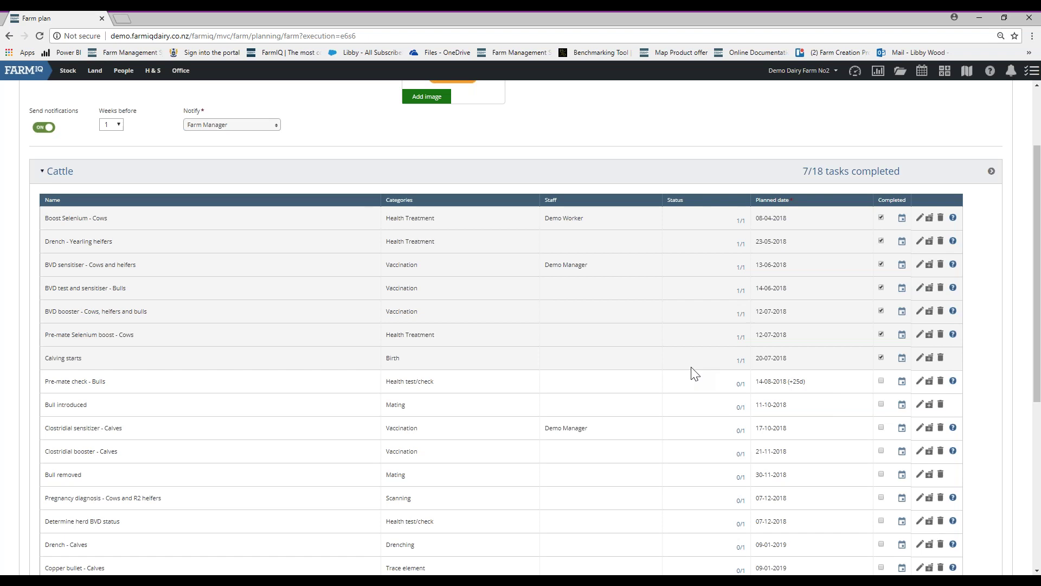
# Cancel the Edit farm plan page to return to the Farm plans list
pyautogui.scroll(1, 695, 373)
pyautogui.scroll(2, 694, 373)
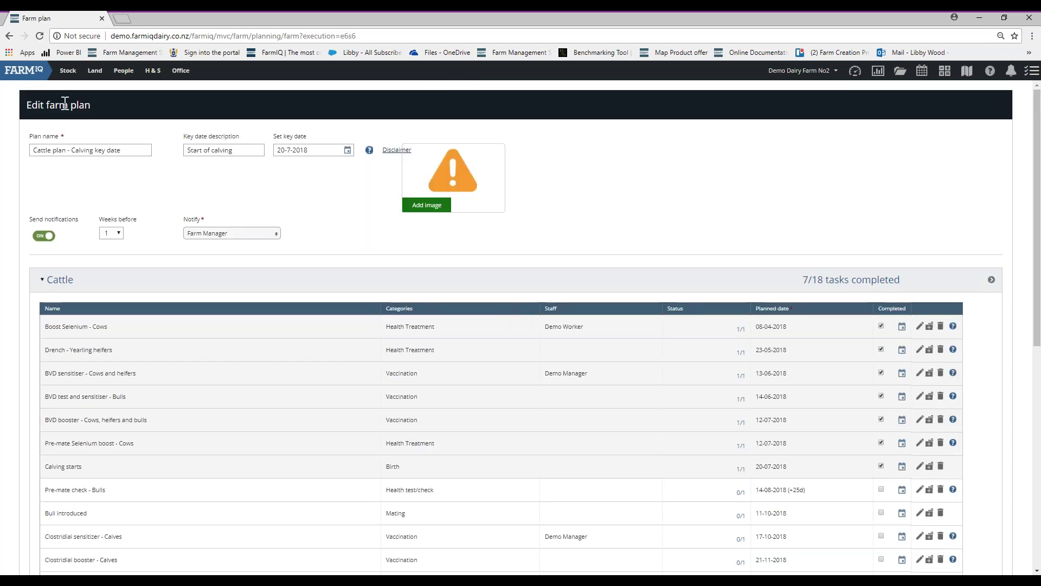
pyautogui.scroll(-8, 820, 335)
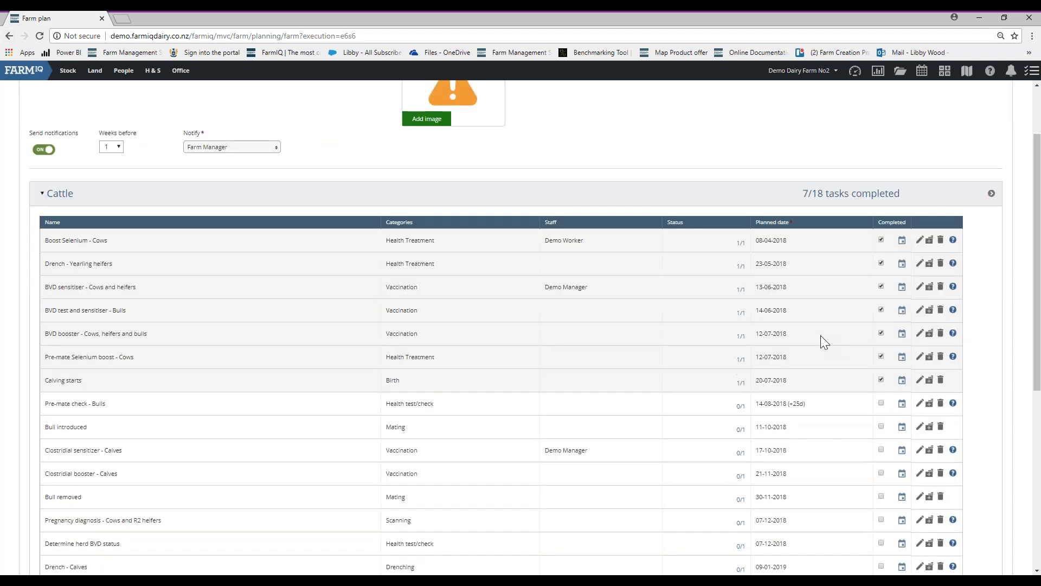
pyautogui.click(877, 521)
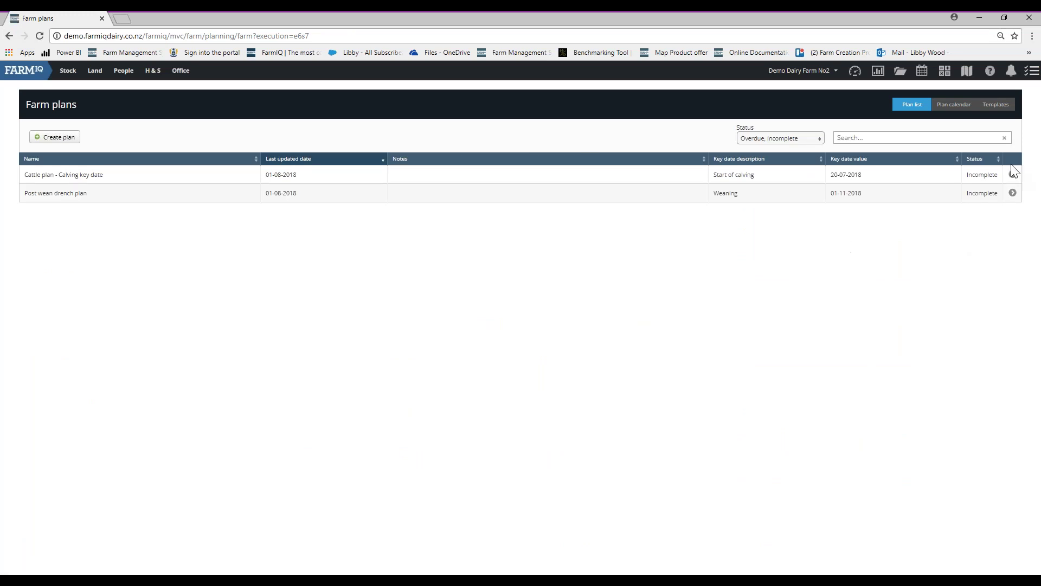
# Show the farm plans on the plan calendar in month view for August 2018
pyautogui.click(957, 105)
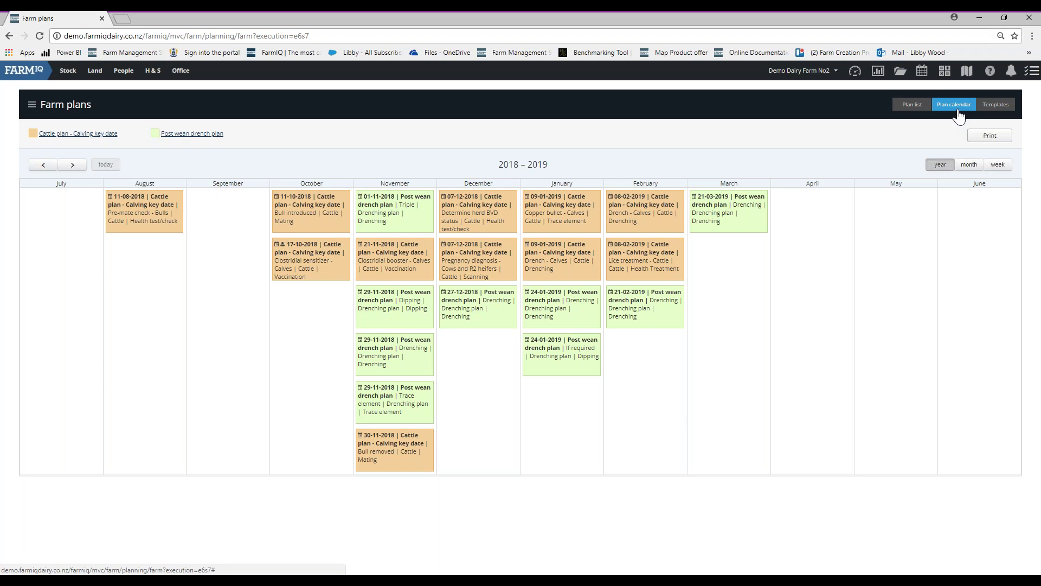
pyautogui.click(957, 109)
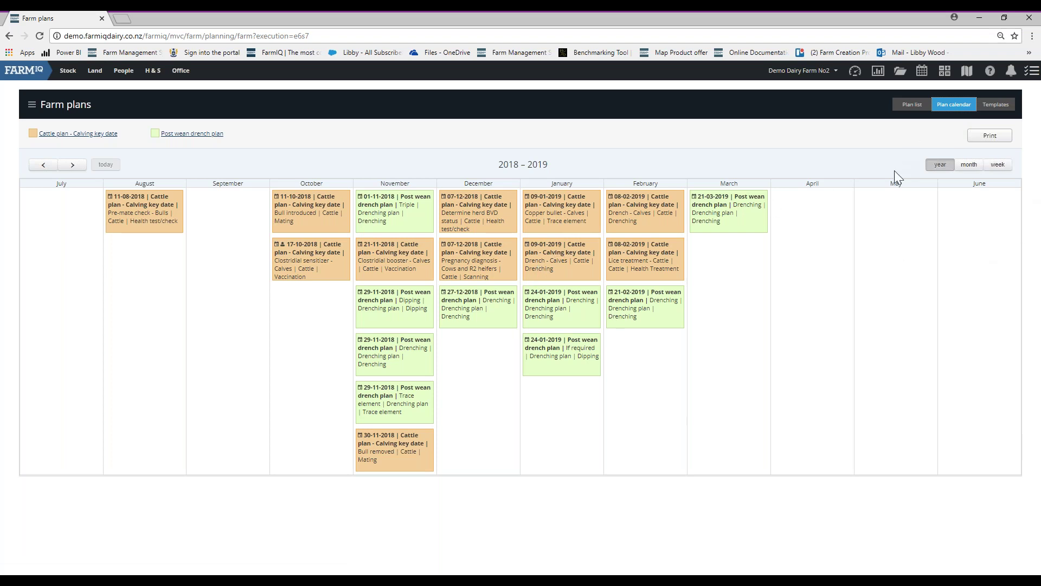
pyautogui.click(969, 169)
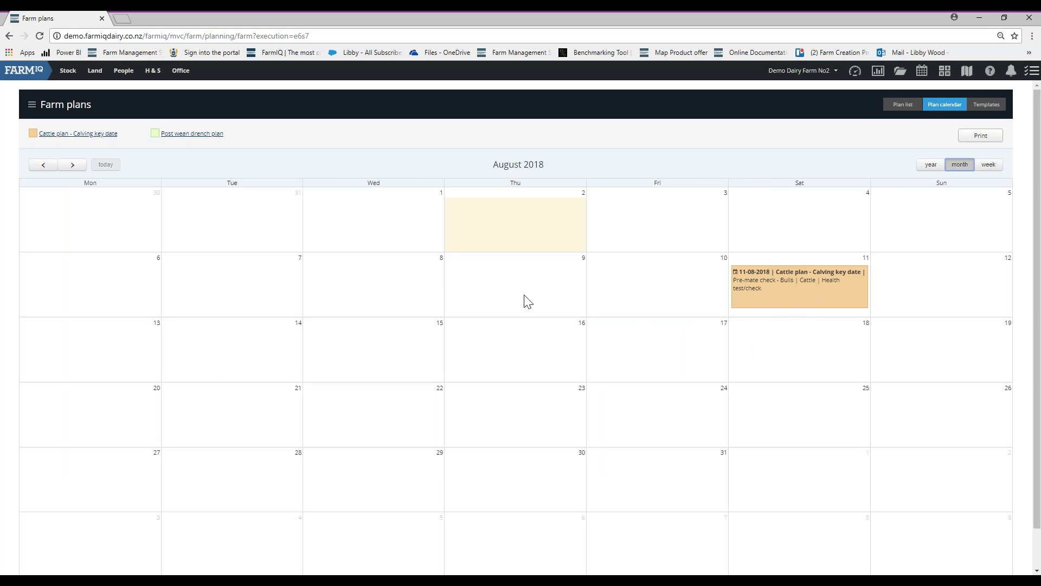
# Advance the plan calendar three months, from August to November 2018
pyautogui.click(72, 171)
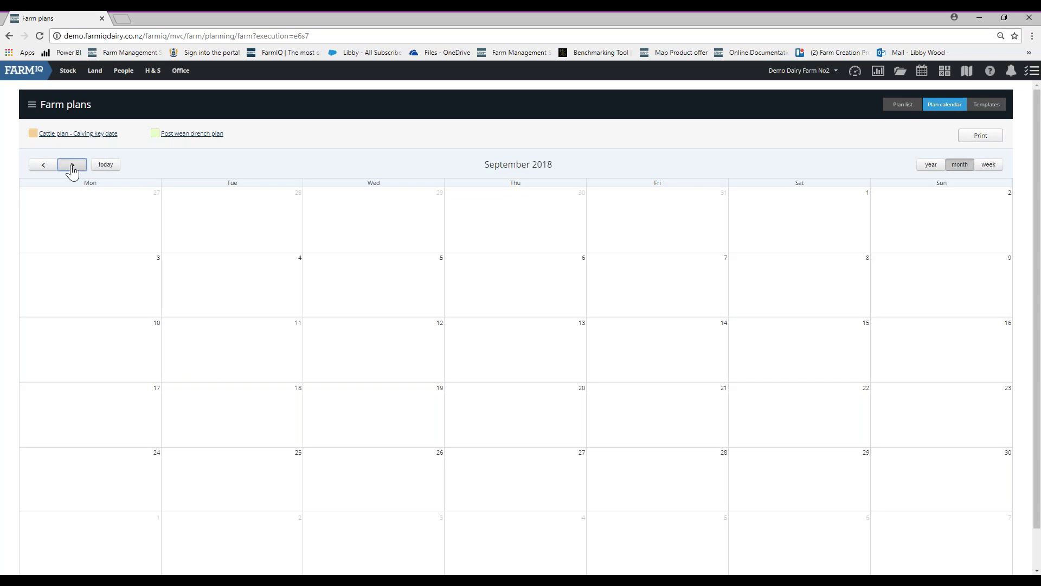
pyautogui.click(73, 170)
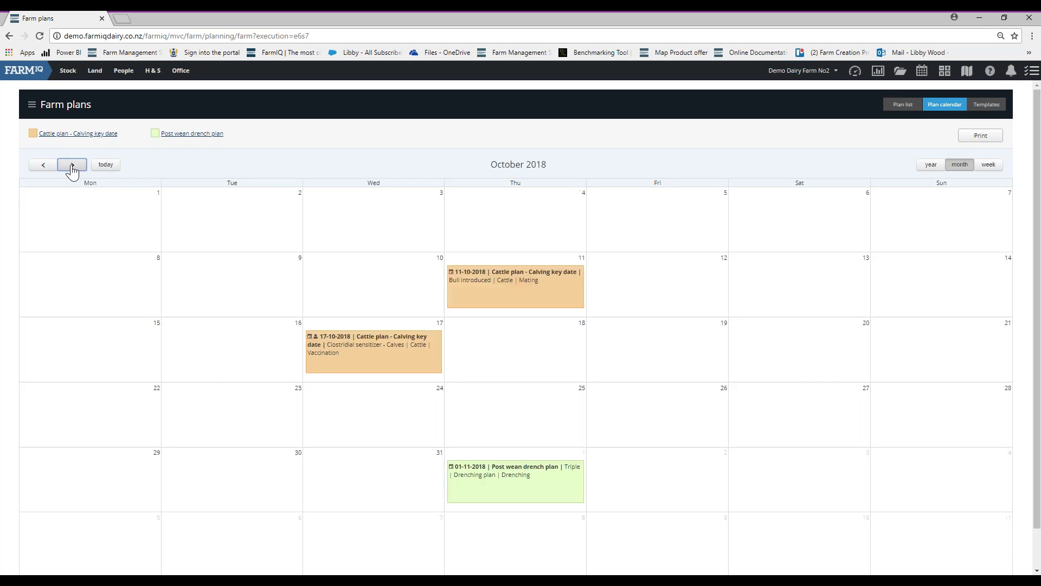
pyautogui.click(72, 164)
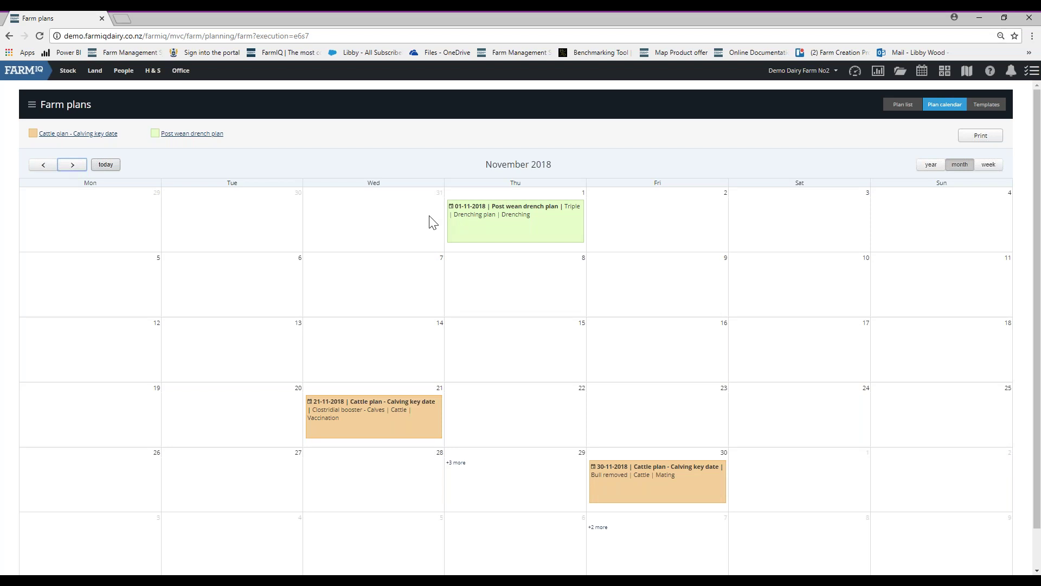
# Reveal the three hidden 29 November events: Drenching, Dipping and Trace element
pyautogui.click(456, 463)
pyautogui.click(456, 464)
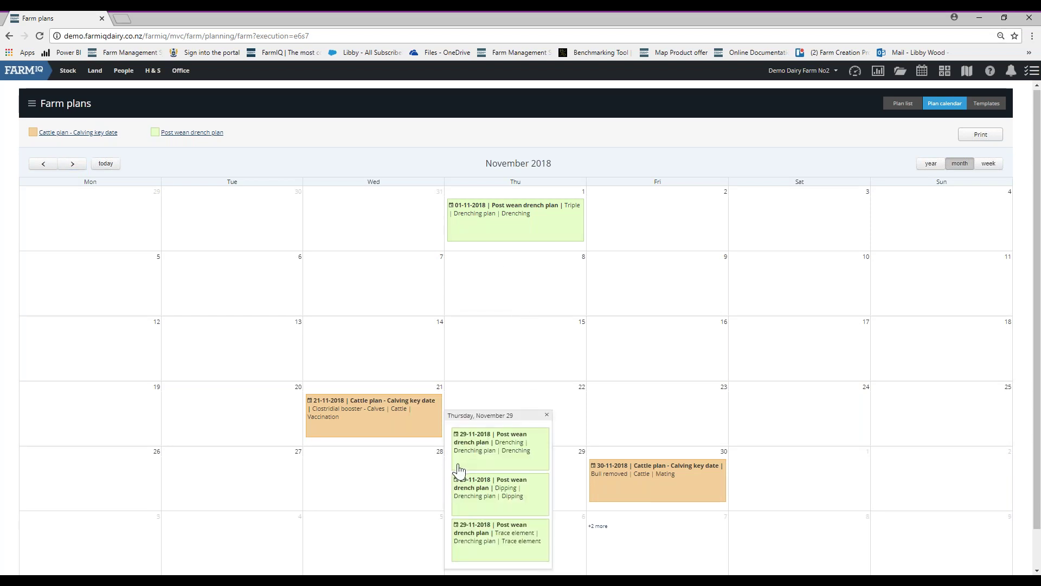
pyautogui.scroll(-2, 459, 469)
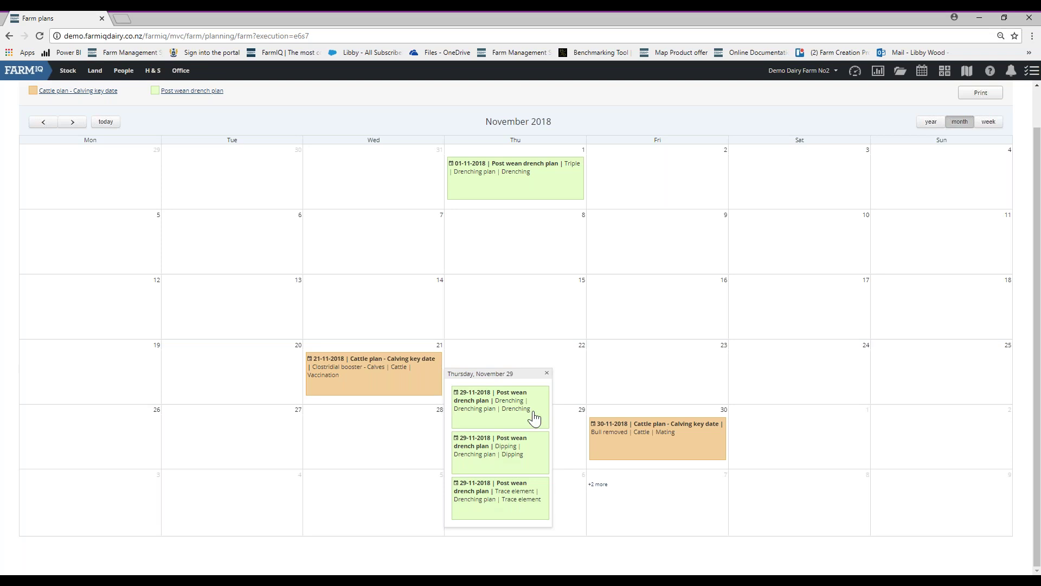
pyautogui.click(546, 373)
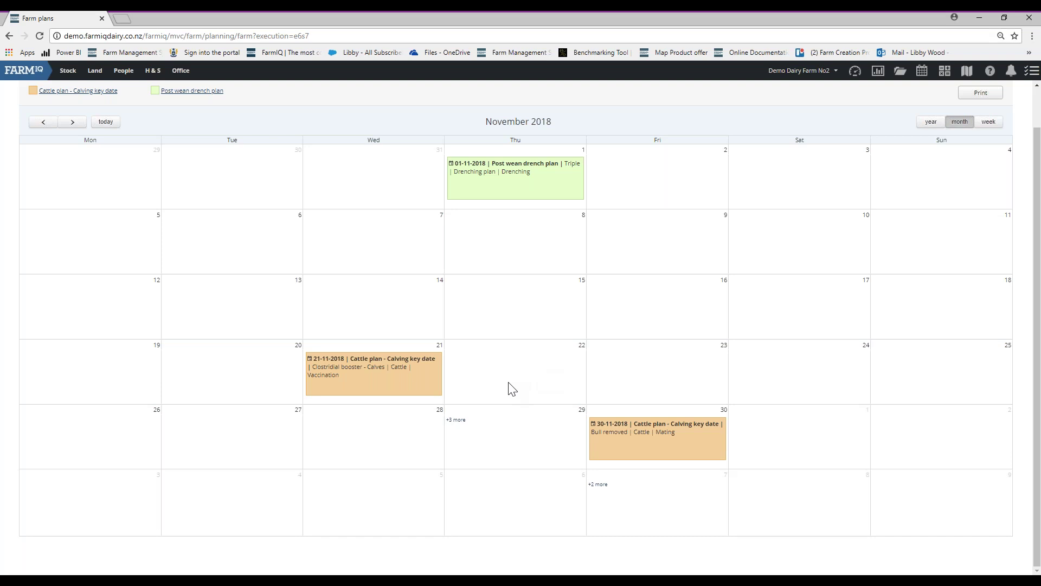
pyautogui.click(456, 420)
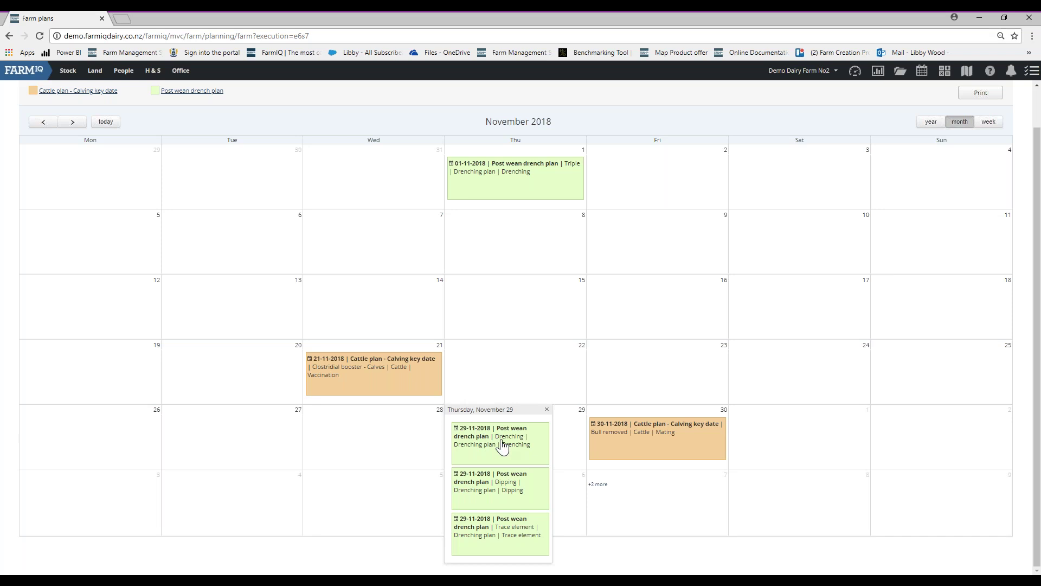
# Change the Drenching event's offset from 28 to 27 days, moving it to 28-11-2018
pyautogui.click(500, 459)
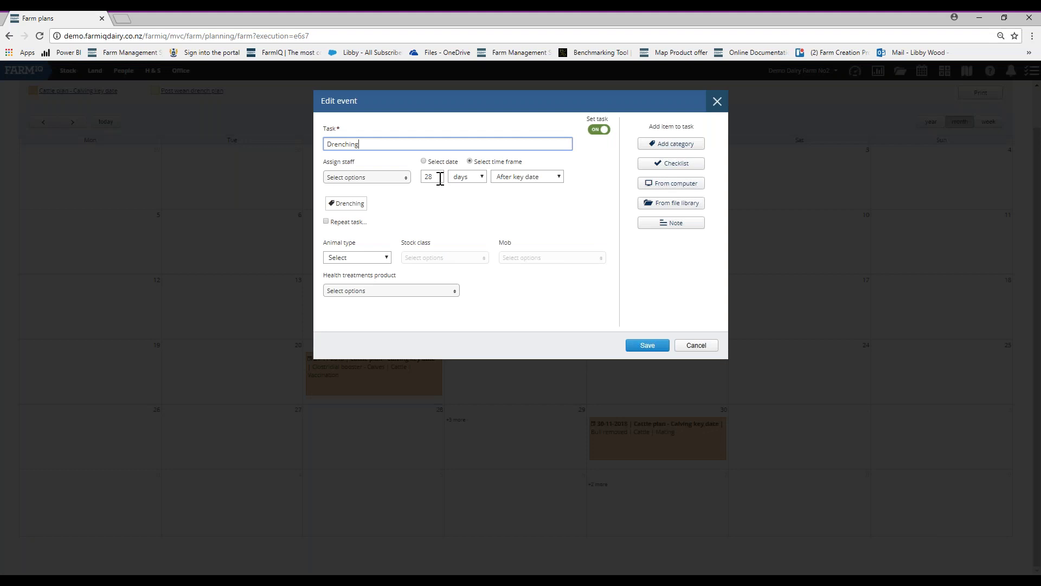
pyautogui.moveTo(415, 177); pyautogui.dragTo(433, 177)
pyautogui.write('2')
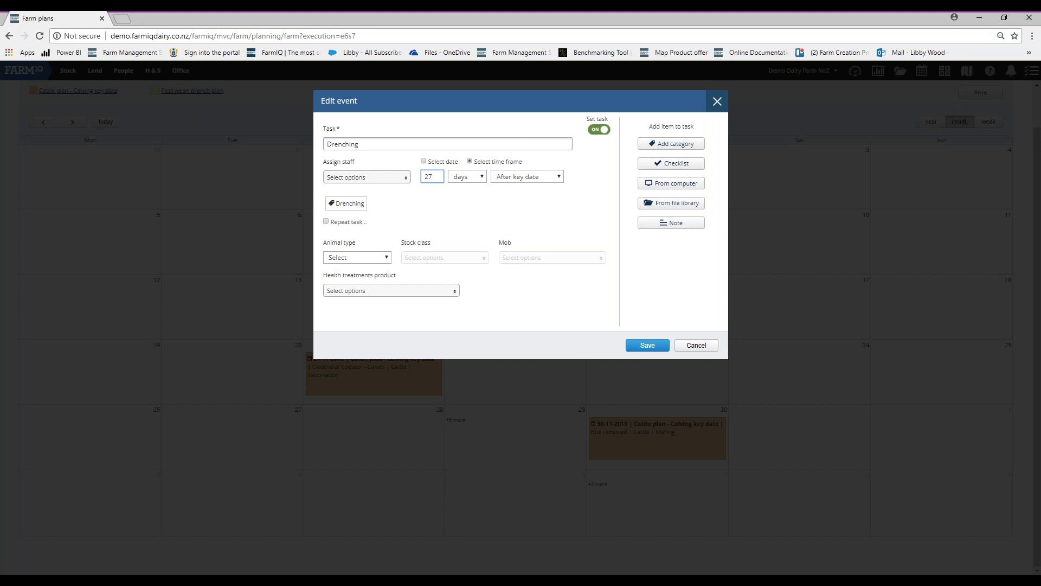
pyautogui.click(647, 344)
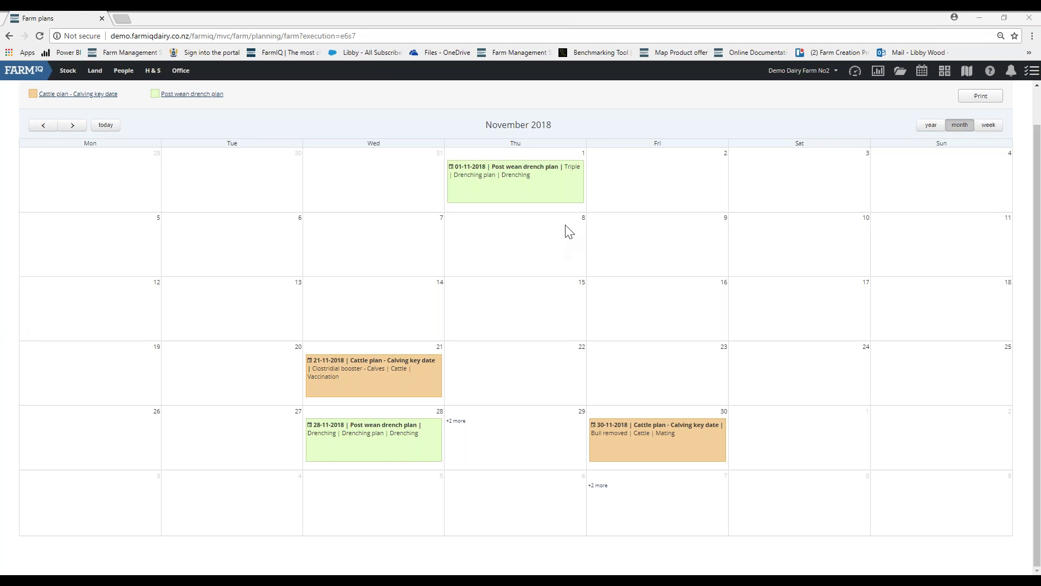
pyautogui.scroll(1, 627, 145)
pyautogui.scroll(-1, 676, 206)
pyautogui.scroll(-1, 676, 202)
pyautogui.scroll(1, 698, 308)
pyautogui.scroll(1, 701, 290)
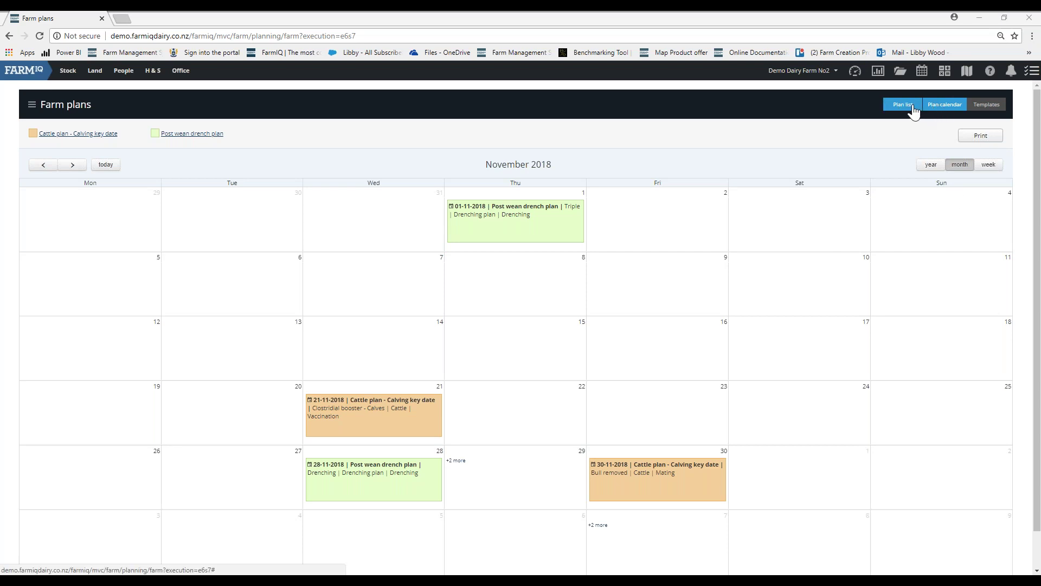
pyautogui.click(986, 104)
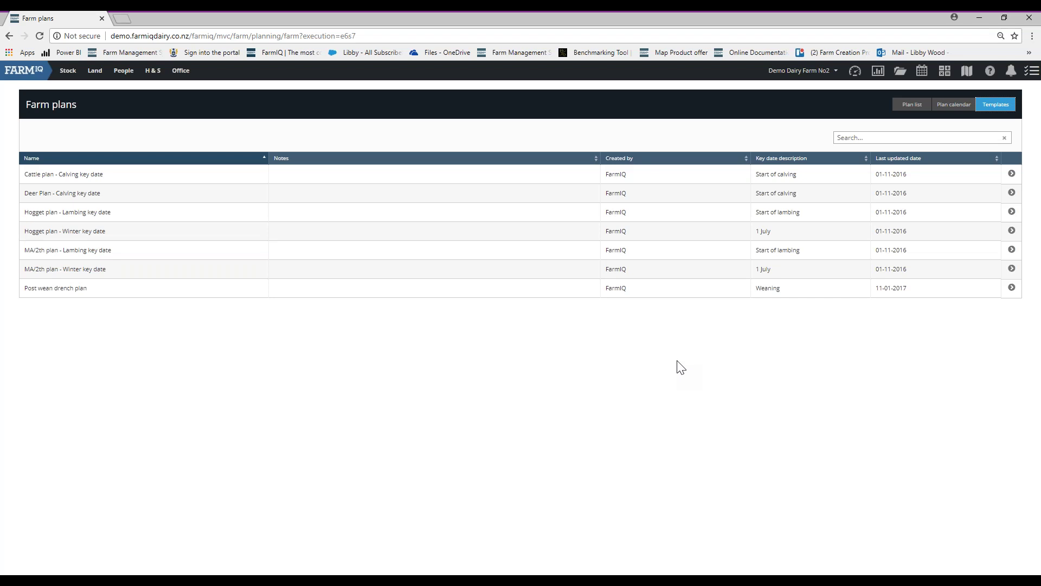
pyautogui.click(954, 104)
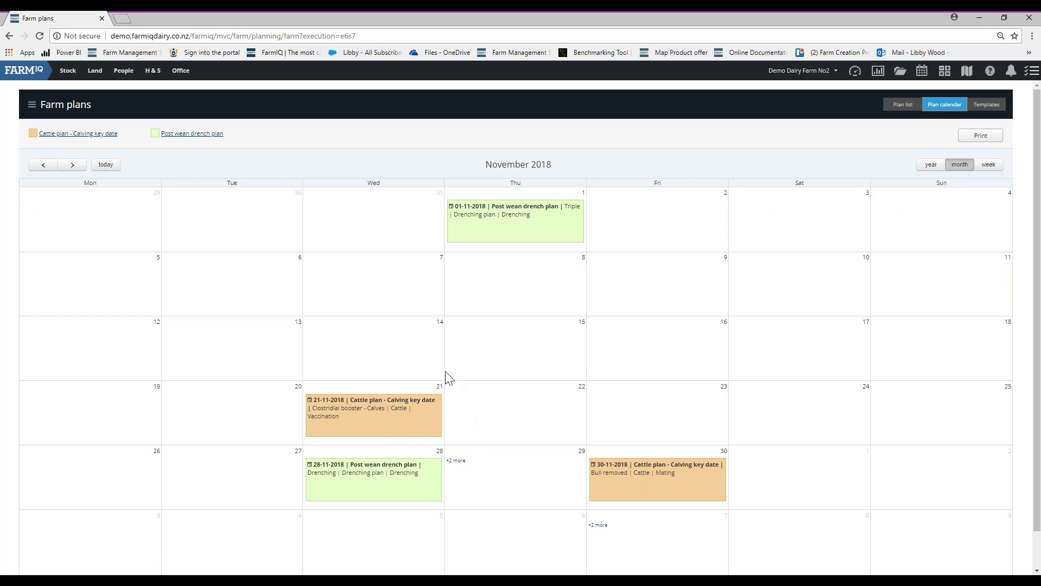
# View the 01-11 Triple drench event unchanged, then open the farm Diary
pyautogui.click(511, 227)
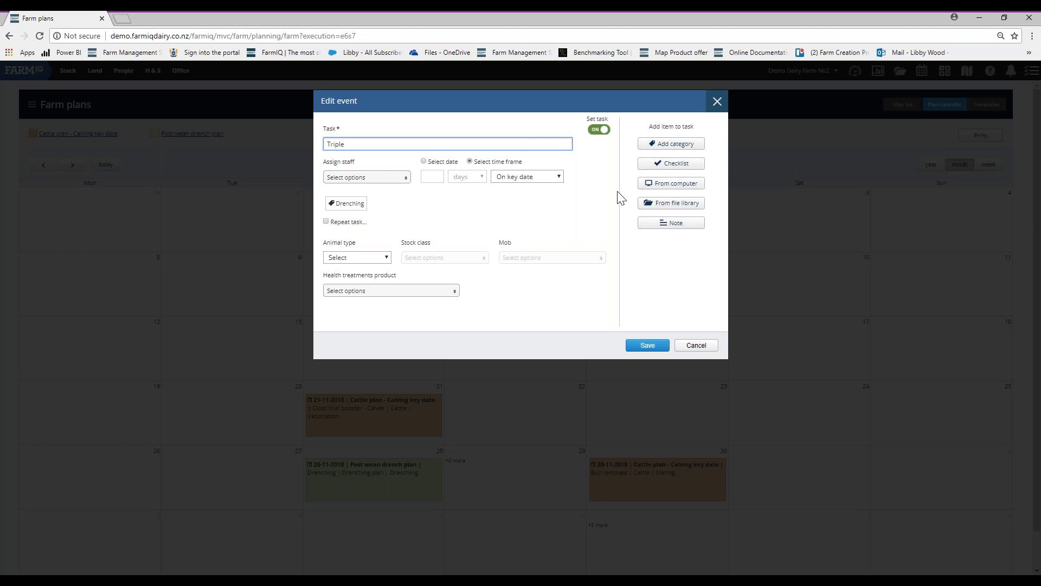
pyautogui.click(717, 102)
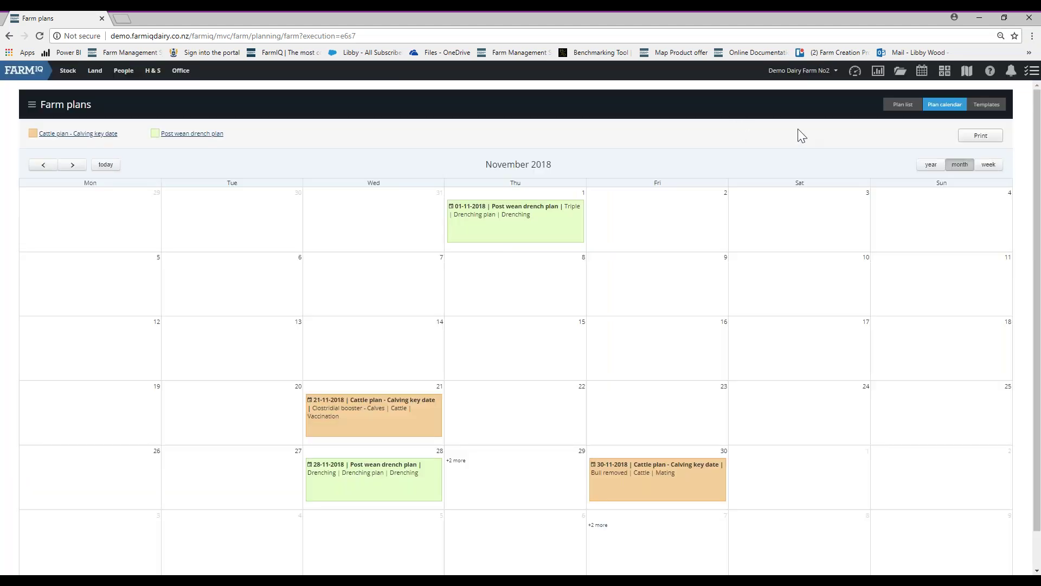
pyautogui.click(922, 72)
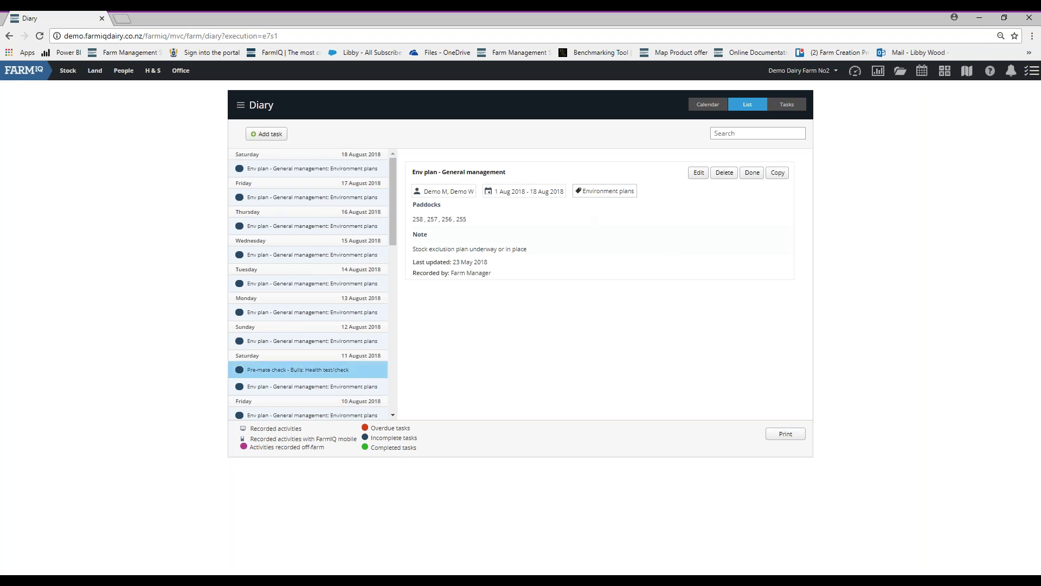
# Open the 11 August 2018 'Pre-mate check - Bulls: Health test/check' Diary task
pyautogui.click(287, 375)
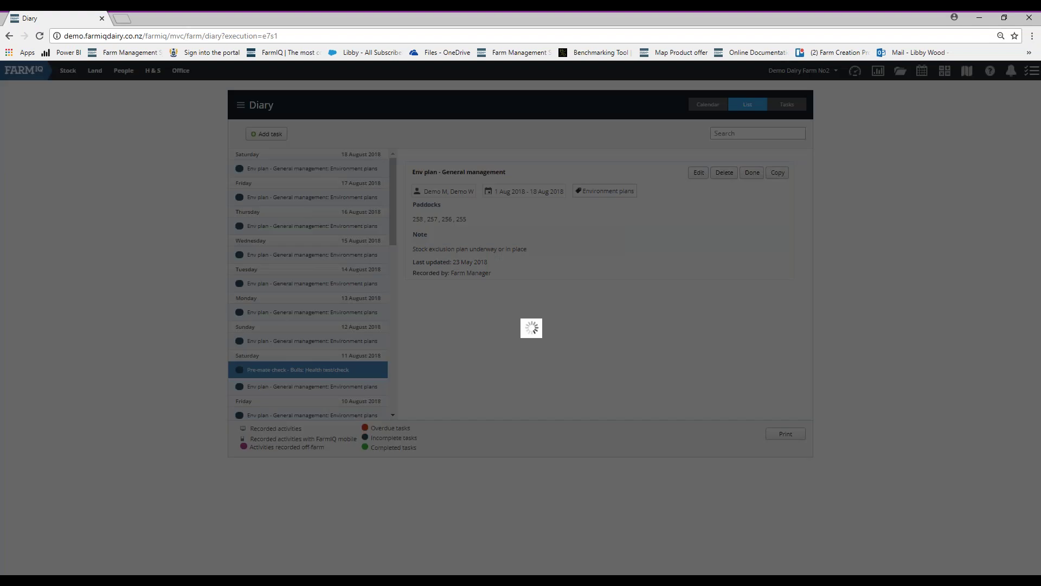
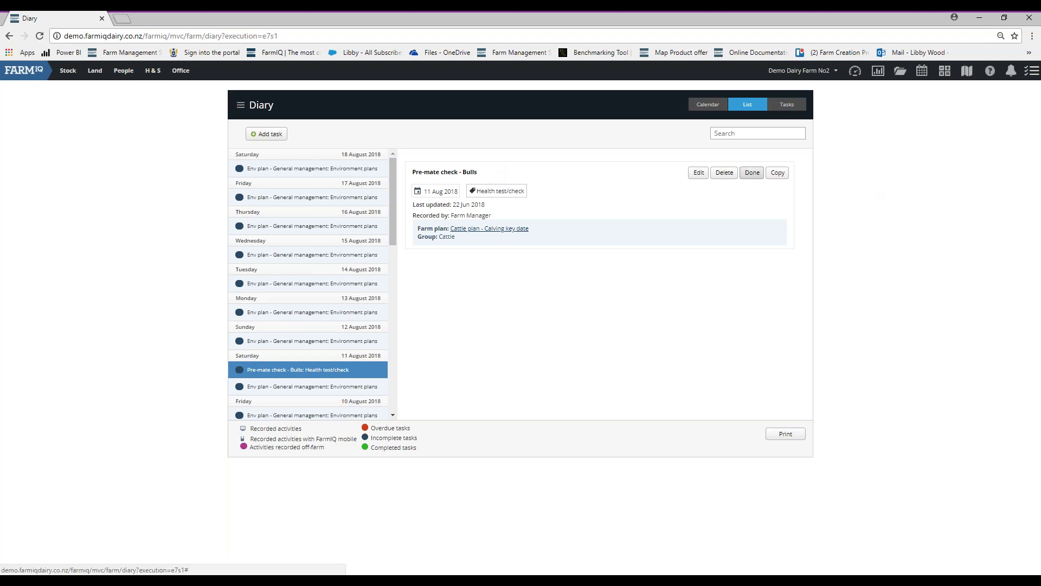
# Complete the Pre-mate check - Bulls diary task, keeping its completed dates
pyautogui.click(756, 174)
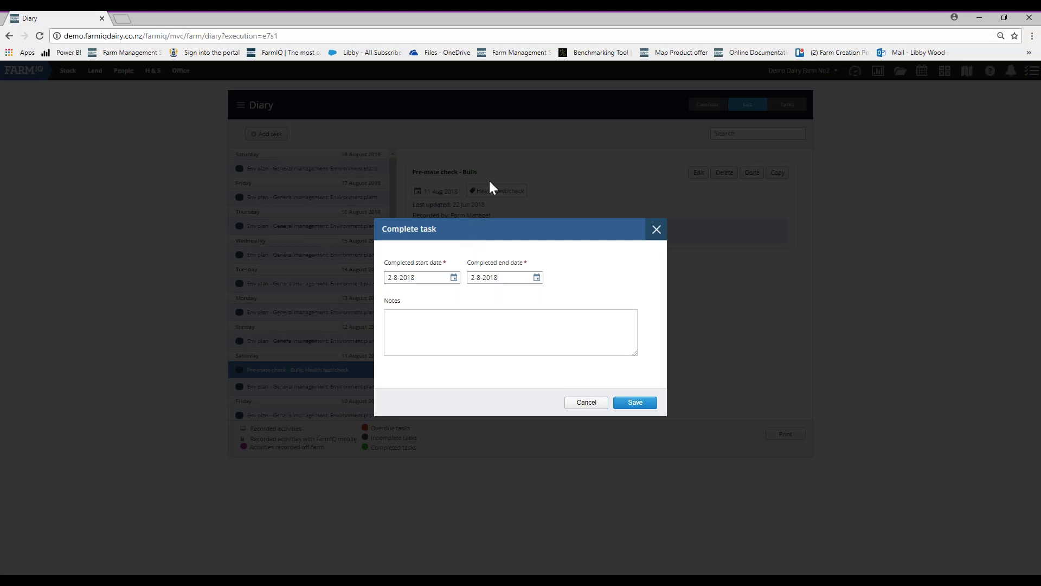
pyautogui.click(635, 403)
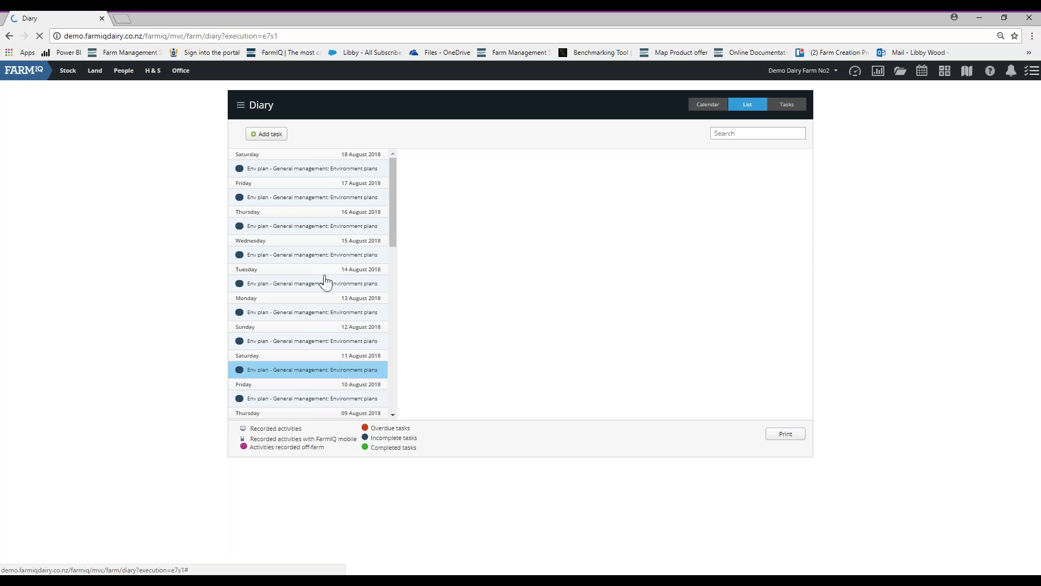
pyautogui.scroll(-2, 314, 368)
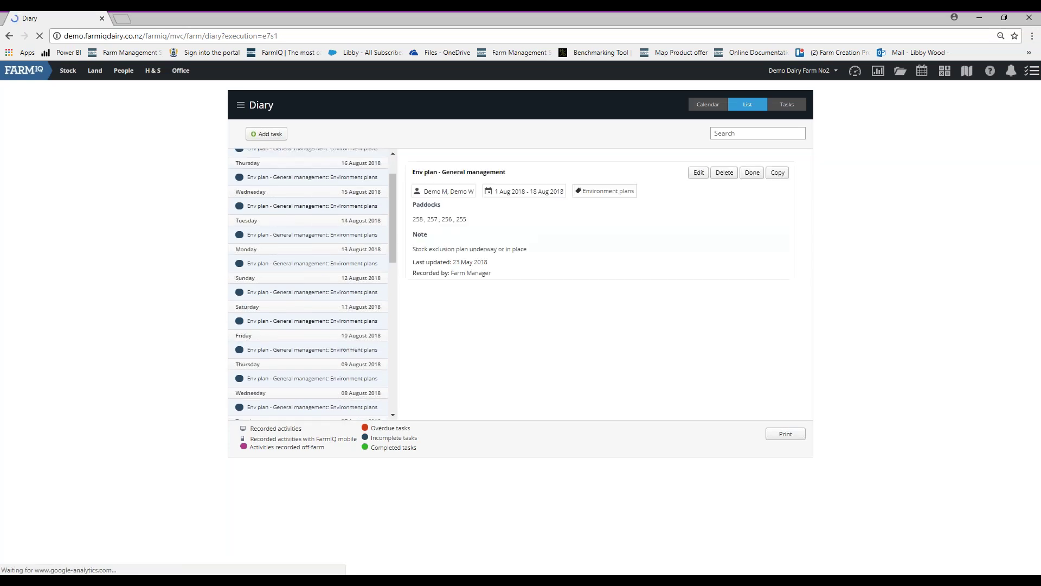
pyautogui.scroll(2, 304, 265)
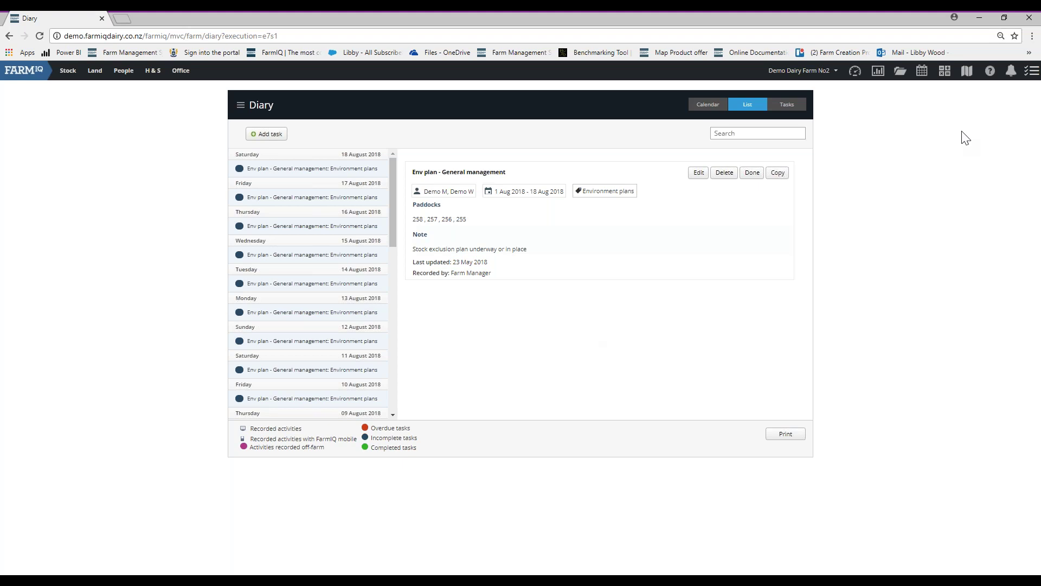
# Go to Tools > Farm plans and show the Cattle plan - Calving key date row's actions
pyautogui.click(945, 72)
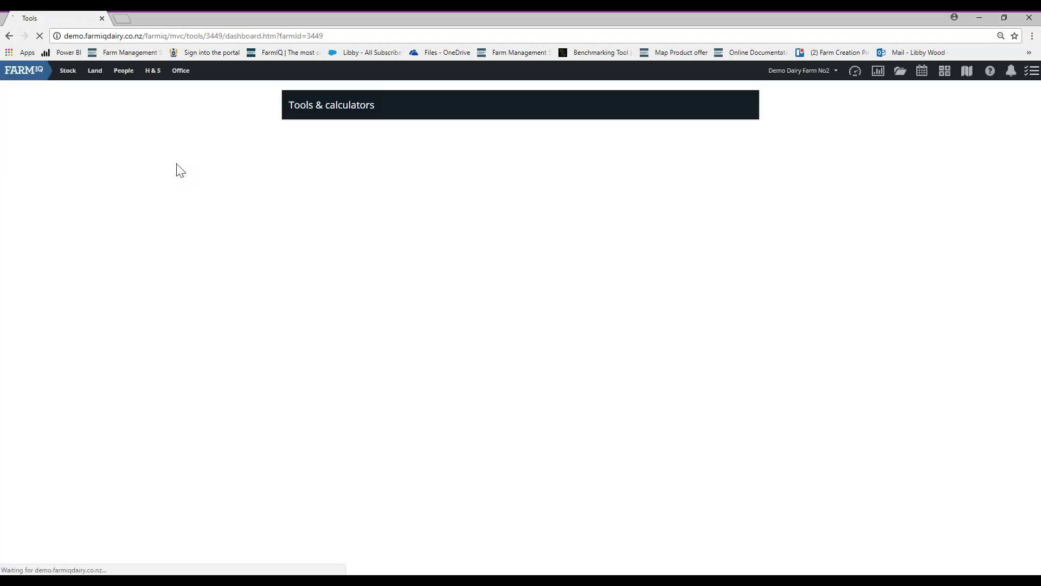
pyautogui.click(403, 221)
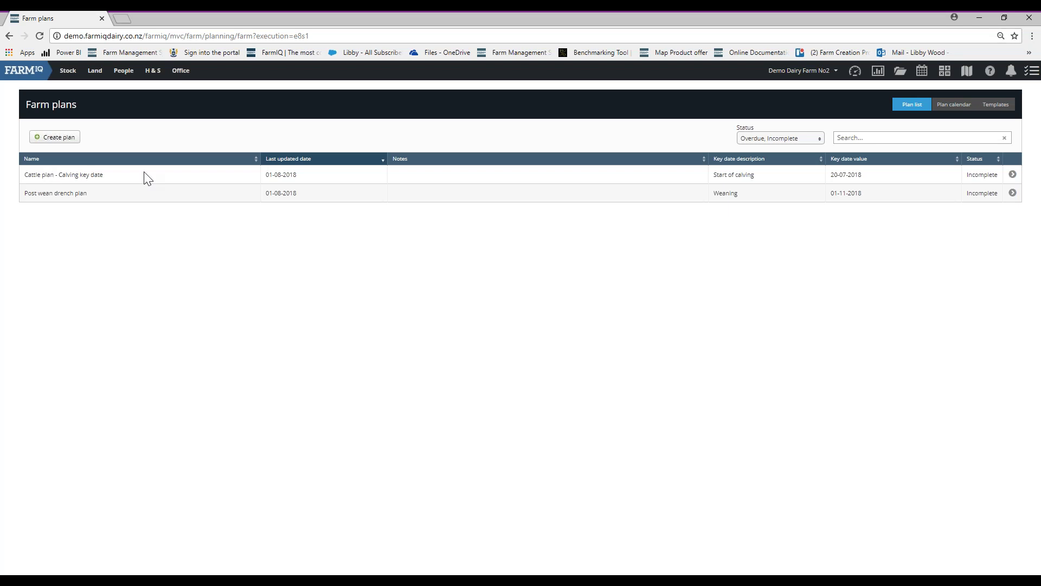
pyautogui.click(1012, 174)
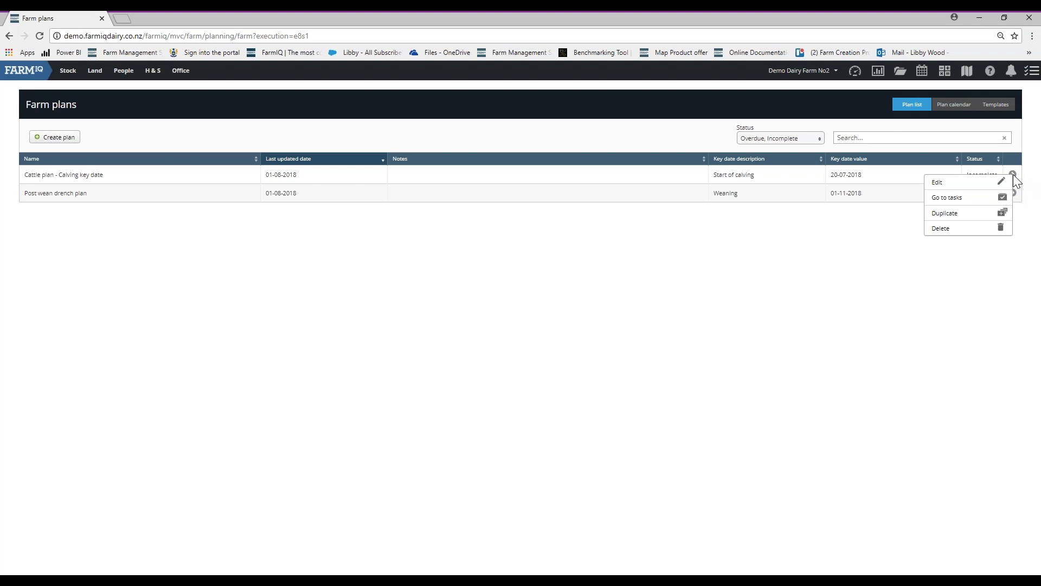
# Duplicate the plan as 'Cattle plan 2019' with event dates advanced by 1 year
pyautogui.click(970, 213)
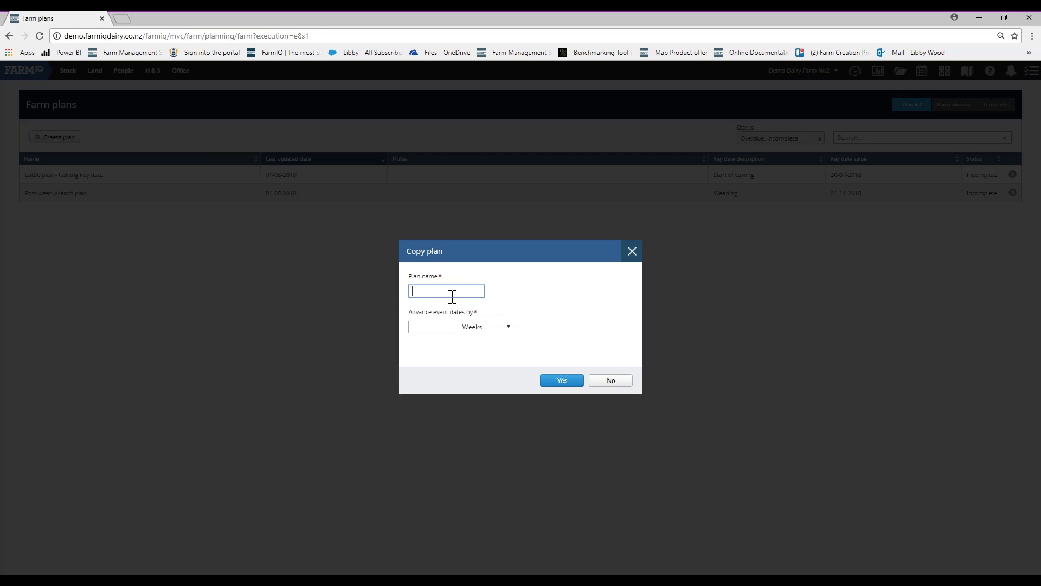
pyautogui.write('Cattle plan 2019')
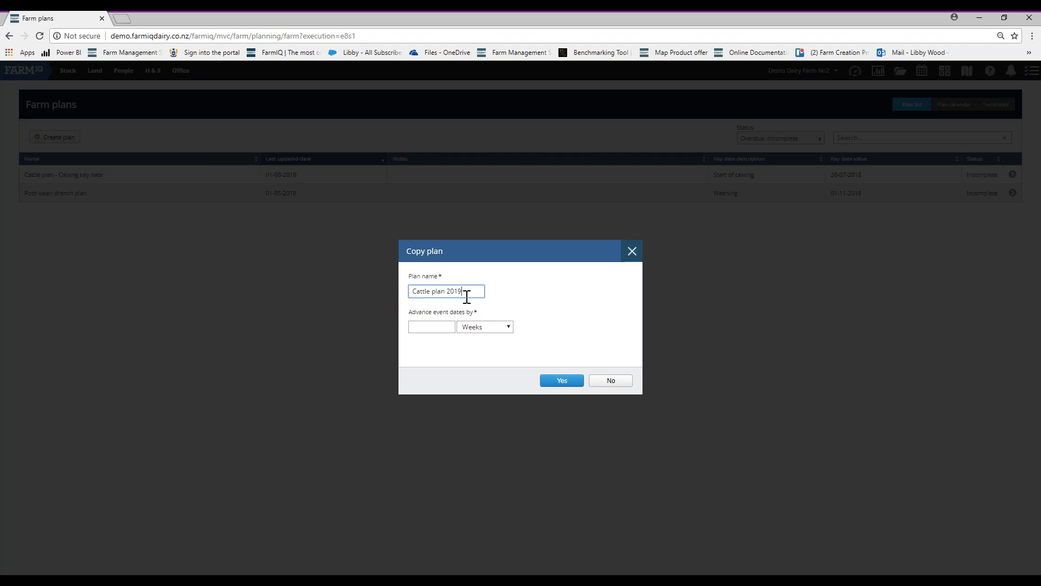
pyautogui.click(486, 330)
pyautogui.click(485, 358)
pyautogui.click(433, 326)
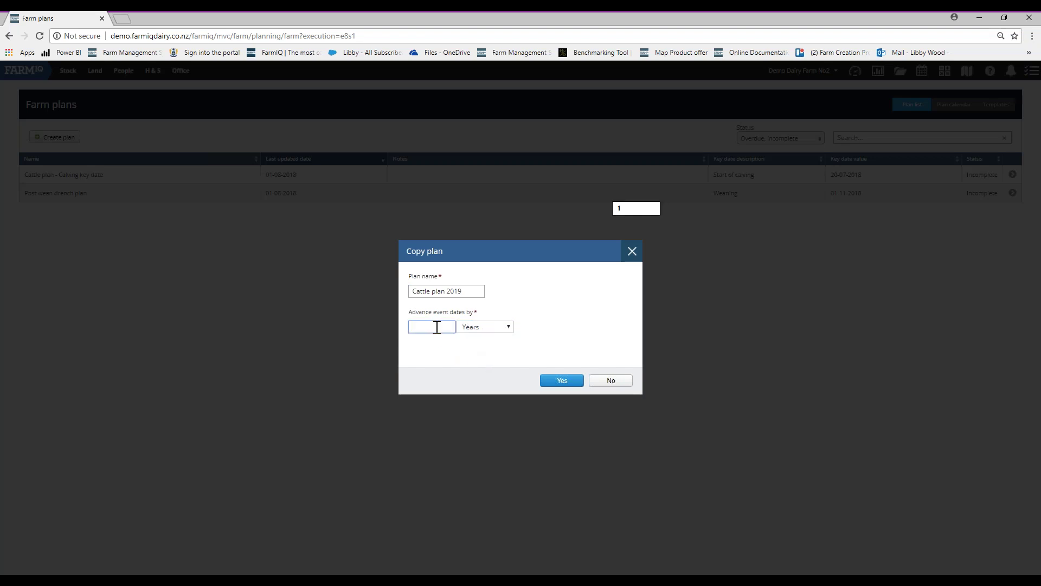
pyautogui.write('1')
pyautogui.click(415, 340)
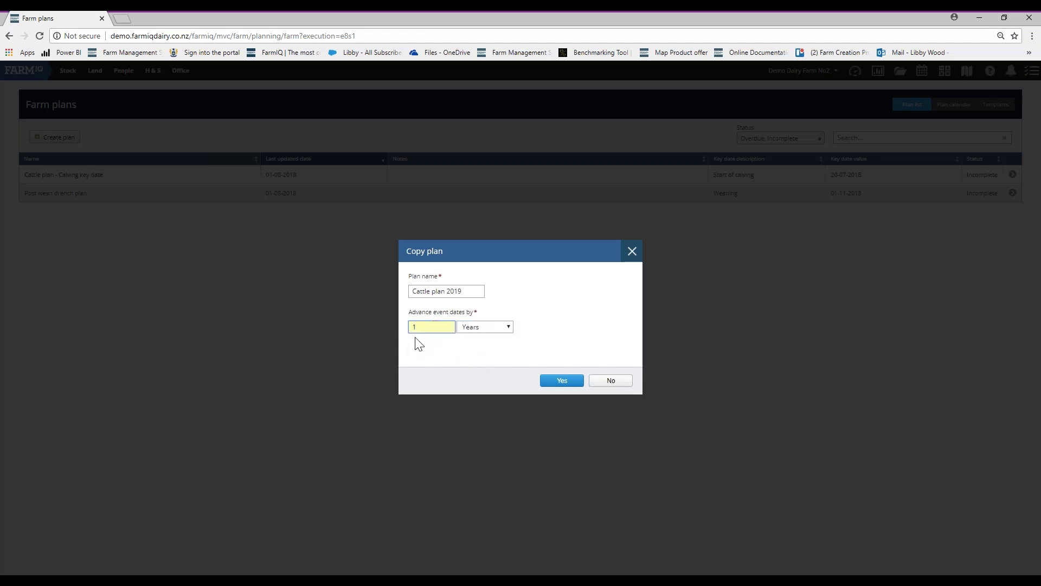
pyautogui.click(555, 382)
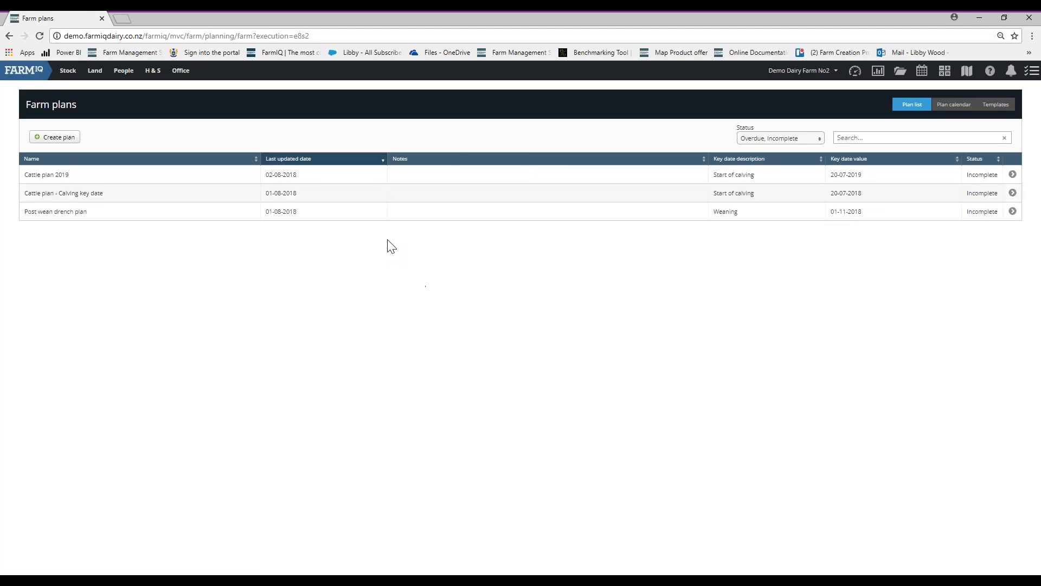
# Edit Cattle plan 2019 and expand its Cattle section showing 0/18 tasks
pyautogui.click(1012, 176)
pyautogui.click(970, 184)
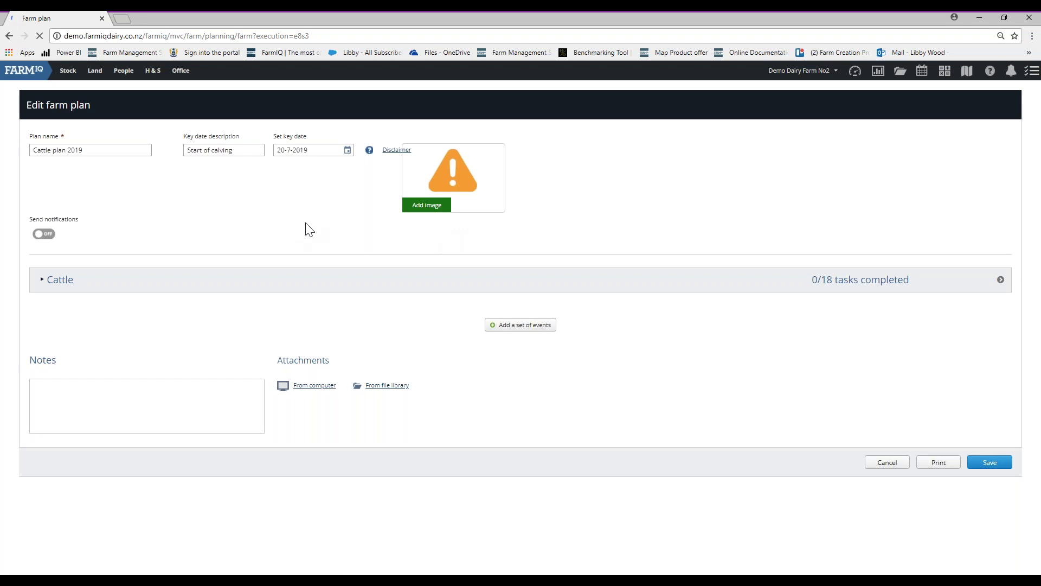
pyautogui.click(44, 281)
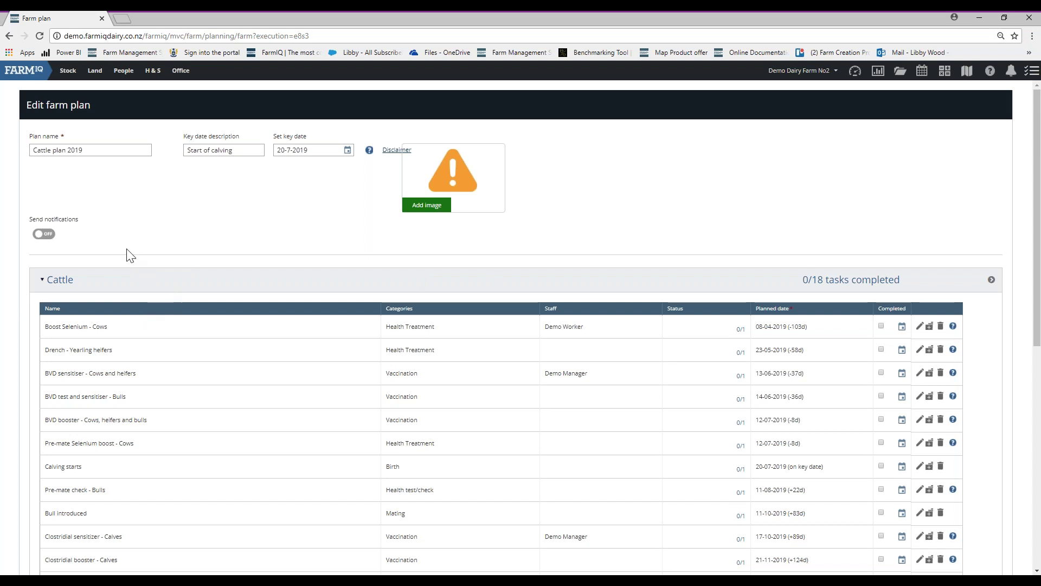
# Switch plan notifications on, 1 week before, notifying the Demo Manager and Farm Manager
pyautogui.click(45, 234)
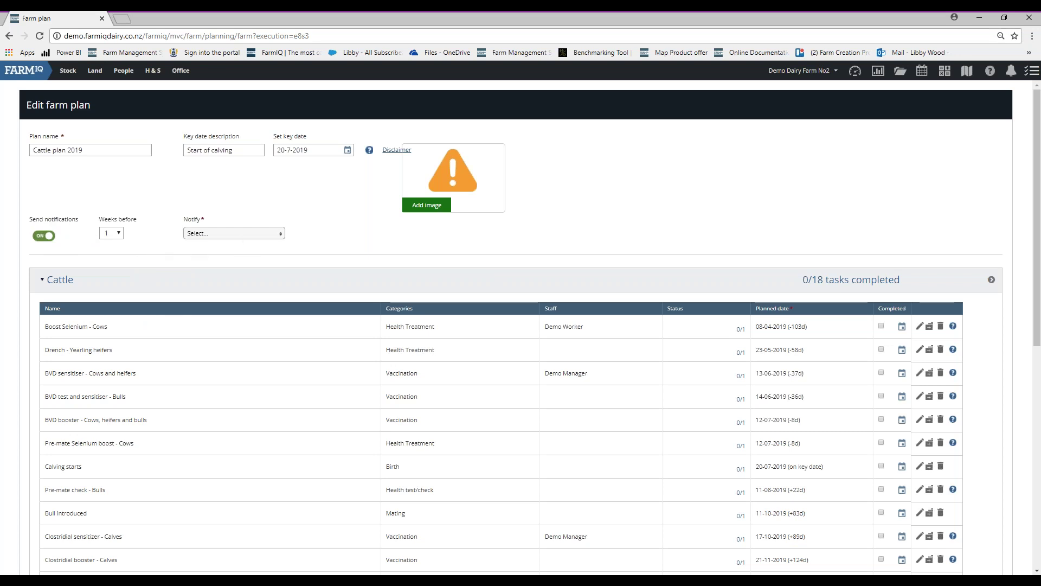
pyautogui.click(276, 242)
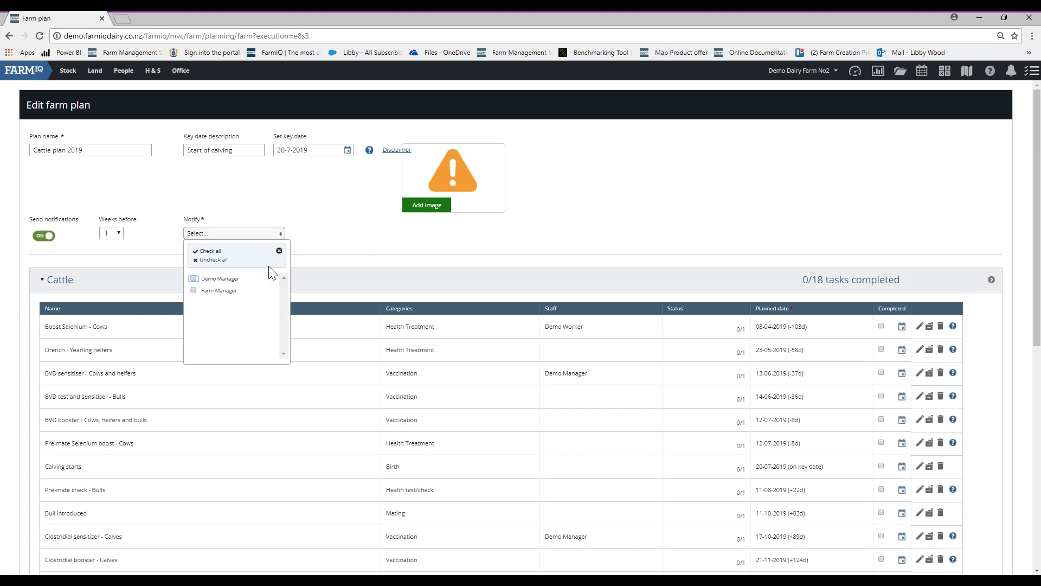
pyautogui.click(209, 280)
pyautogui.click(215, 292)
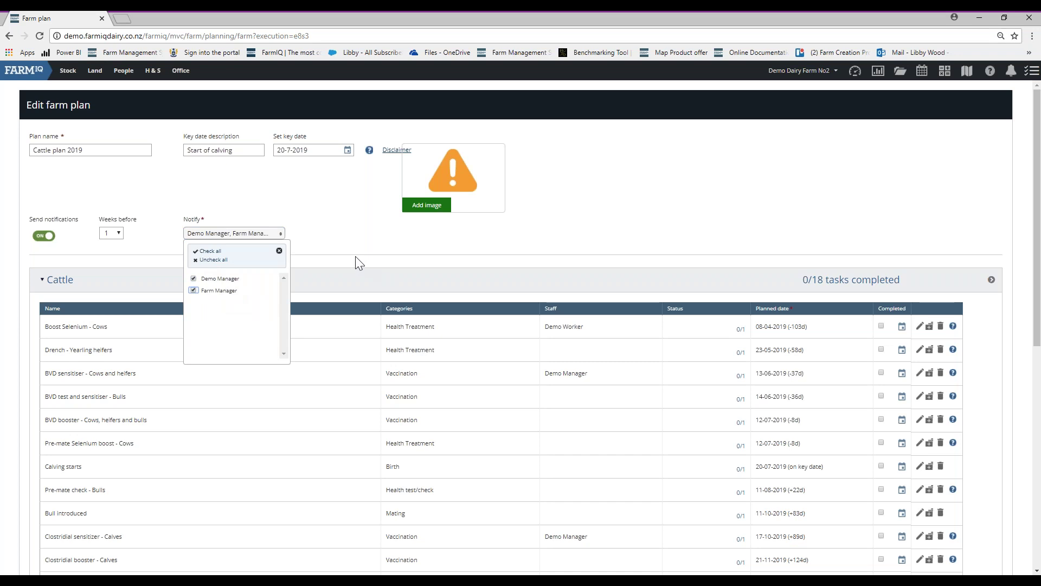
pyautogui.click(314, 263)
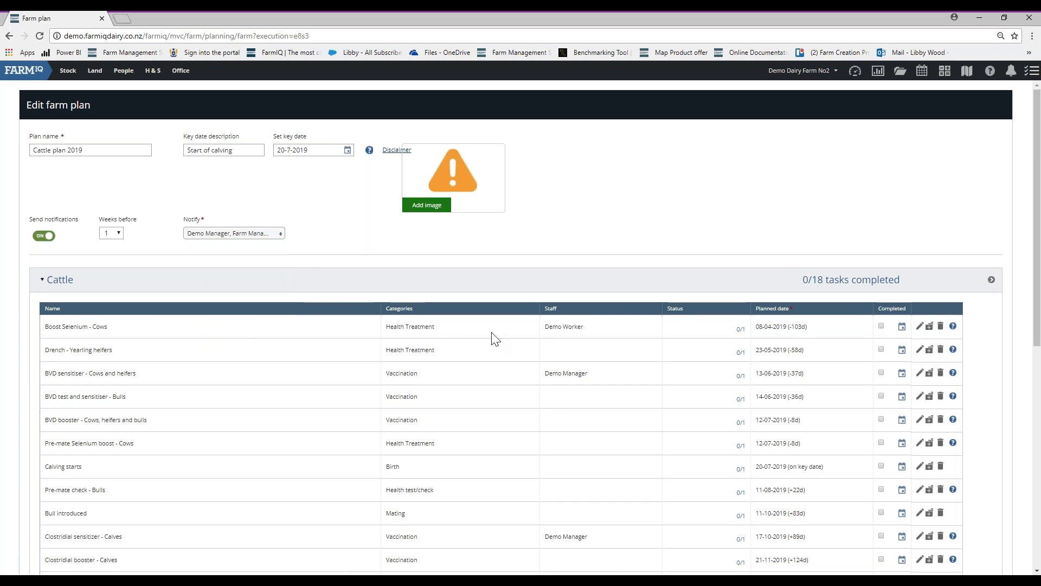
# Tick Demo Manager under Assign staff for Boost Selenium - Cows, then close the event unsaved
pyautogui.click(919, 328)
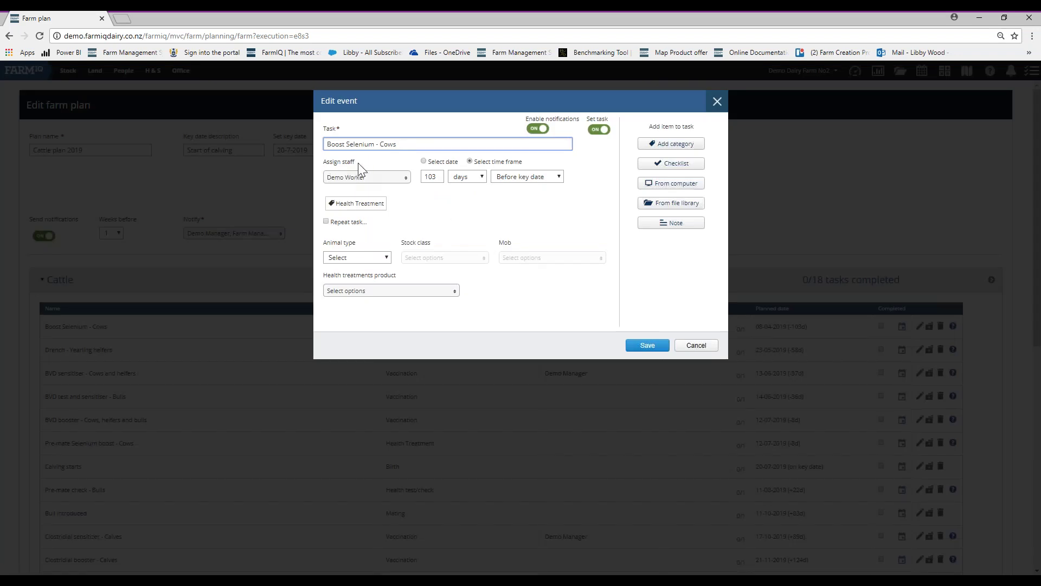
pyautogui.click(375, 178)
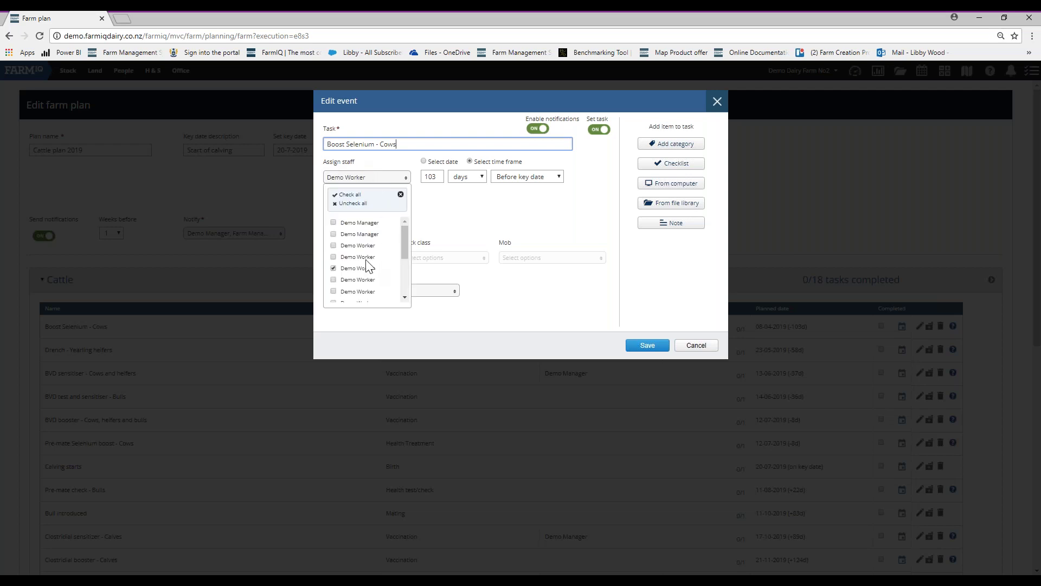
pyautogui.scroll(-3, 370, 263)
pyautogui.scroll(5, 371, 264)
pyautogui.click(373, 234)
pyautogui.scroll(-2, 365, 241)
pyautogui.scroll(-1, 364, 243)
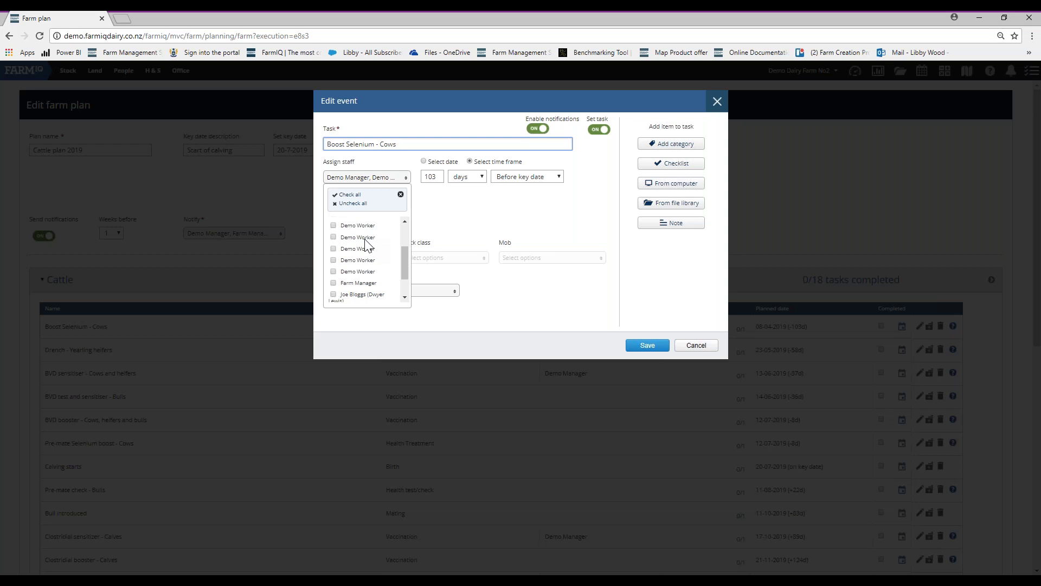
pyautogui.click(716, 102)
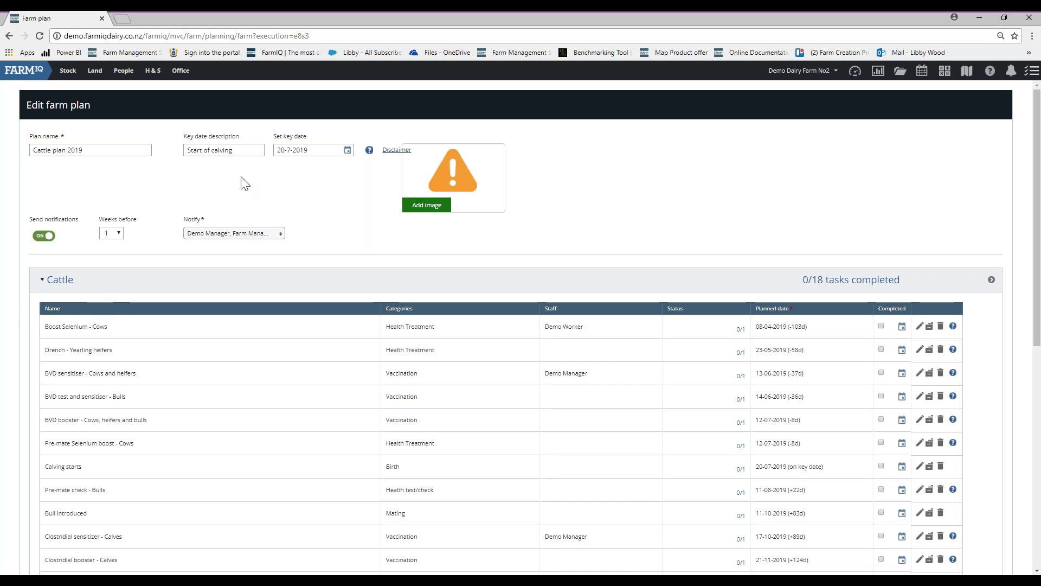
# Show the task bar with 1 overdue task, 2 farm to-dos and 4 shopping items
pyautogui.click(1033, 76)
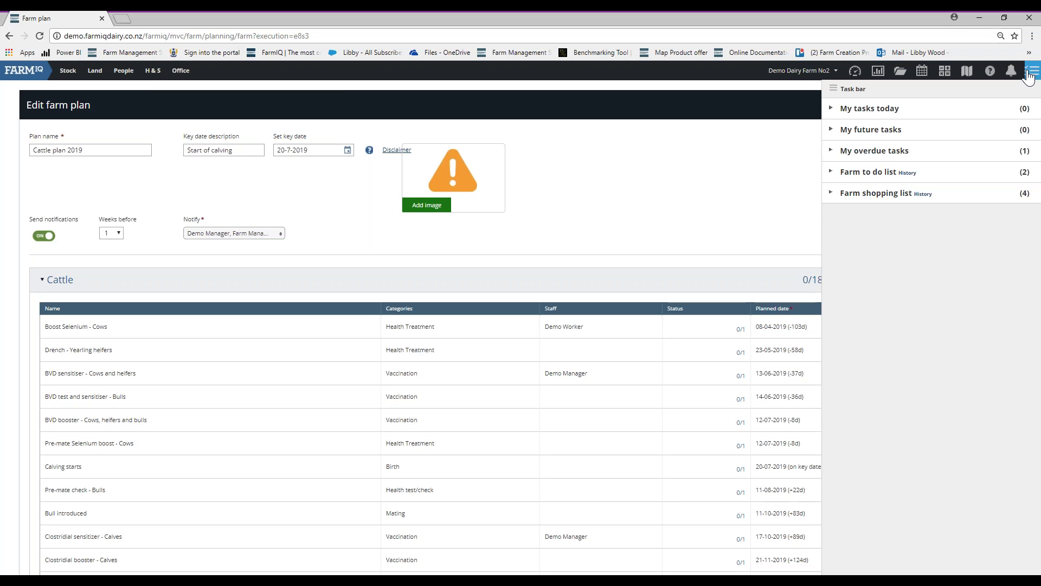
# Expand today's tasks, check My future tasks, and bring up the Add task options
pyautogui.click(838, 111)
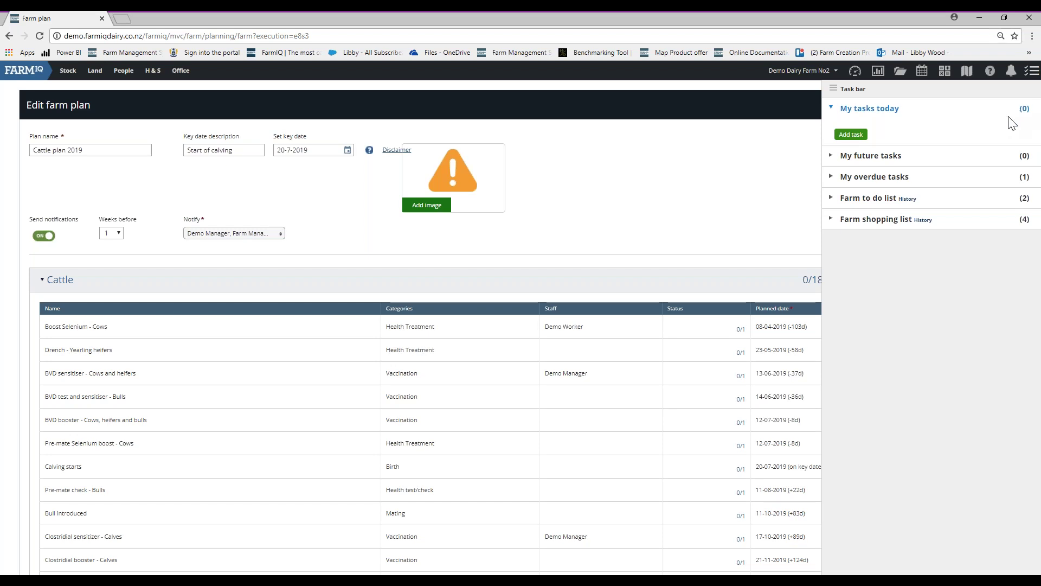
pyautogui.click(831, 158)
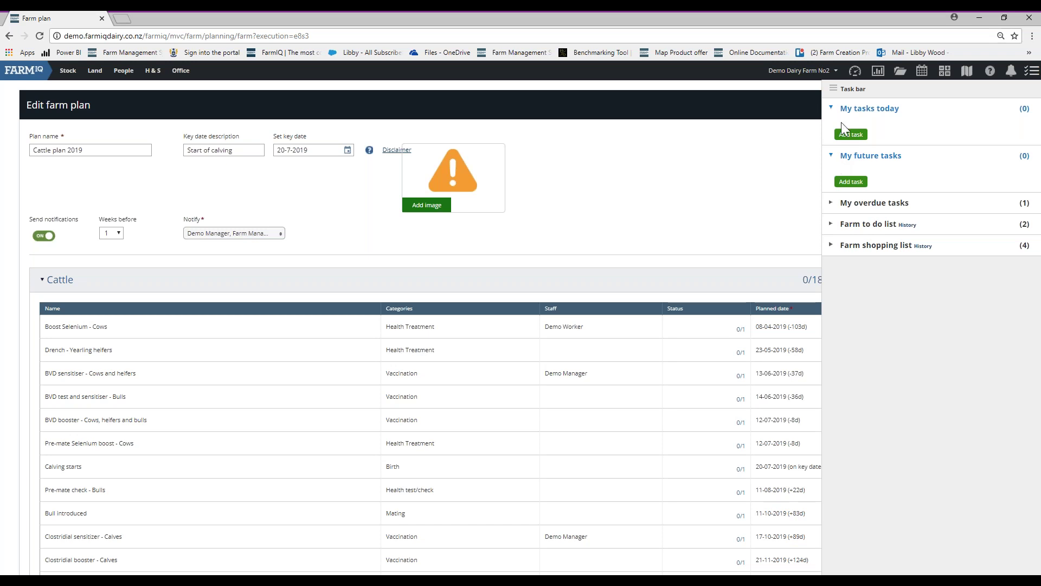
pyautogui.click(832, 159)
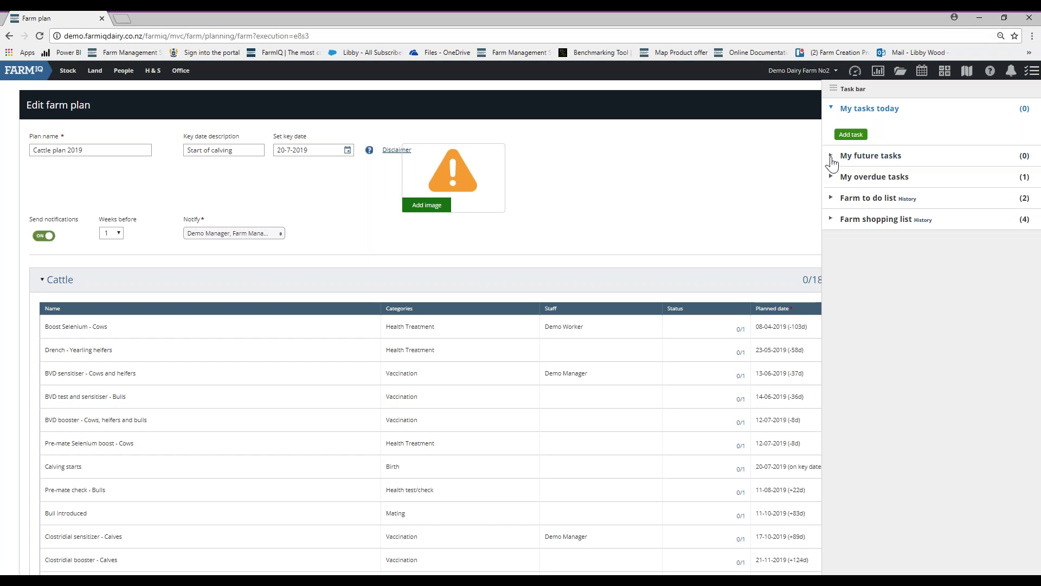
pyautogui.click(855, 136)
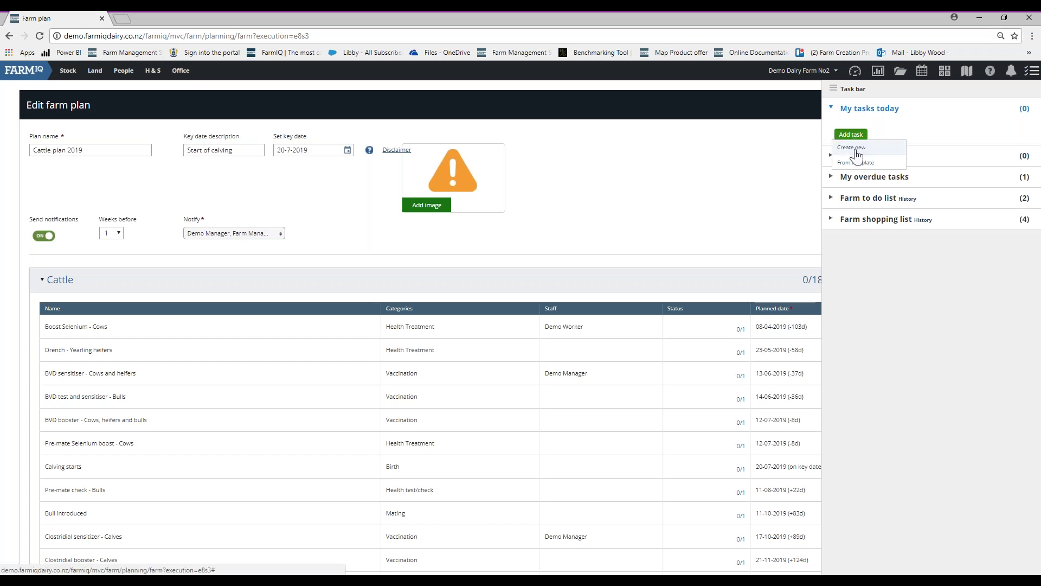
pyautogui.click(852, 147)
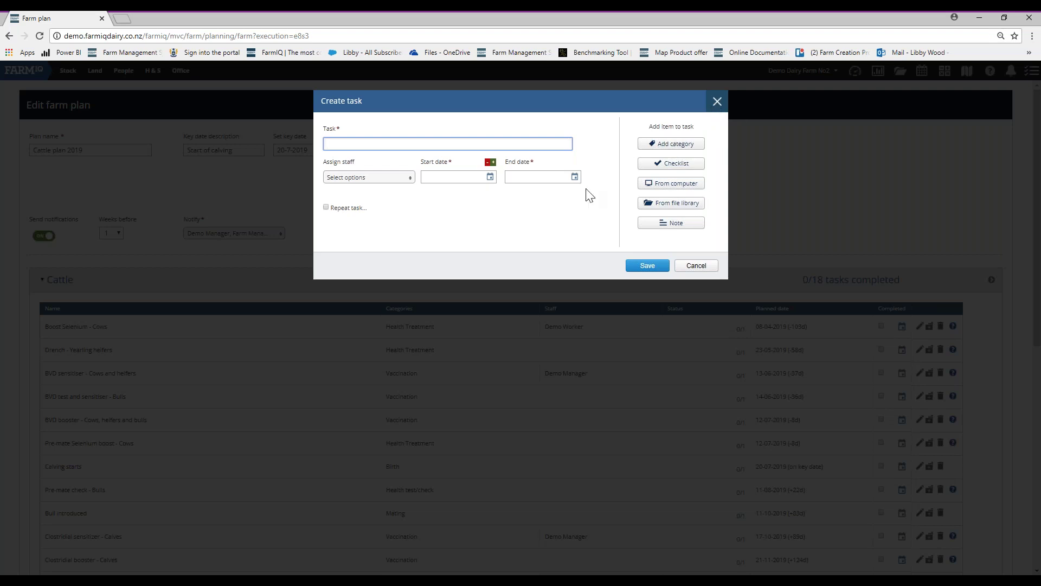
pyautogui.click(717, 102)
pyautogui.click(1033, 76)
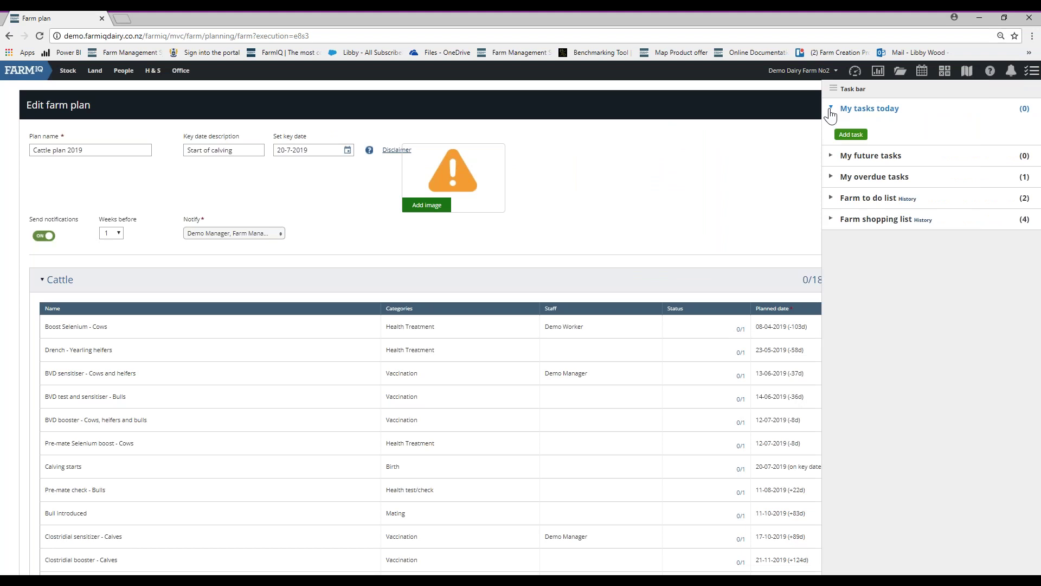
# Tick off the training certificate task under My overdue tasks, leaving 0 overdue
pyautogui.click(830, 114)
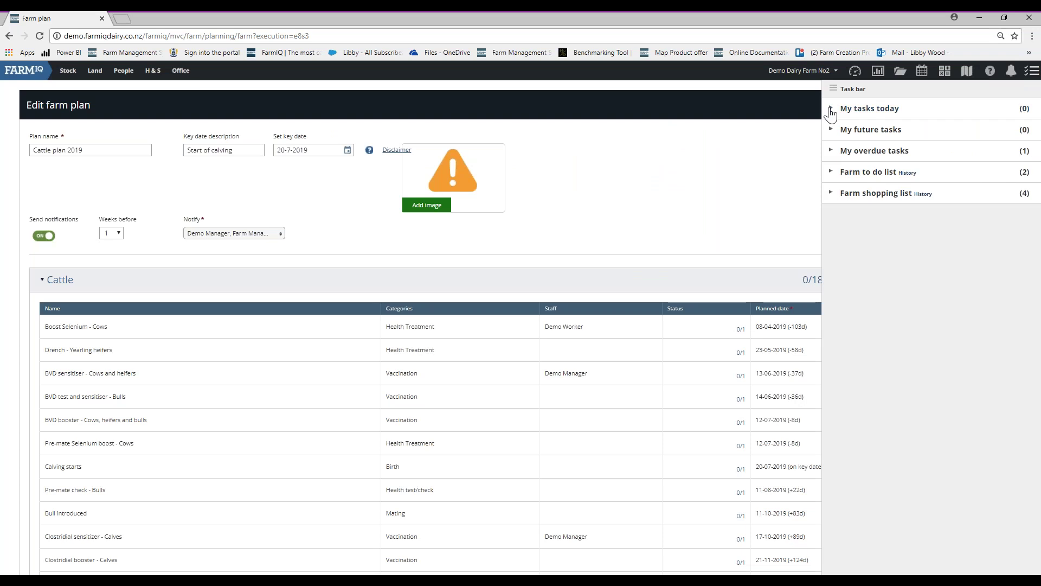
pyautogui.click(831, 153)
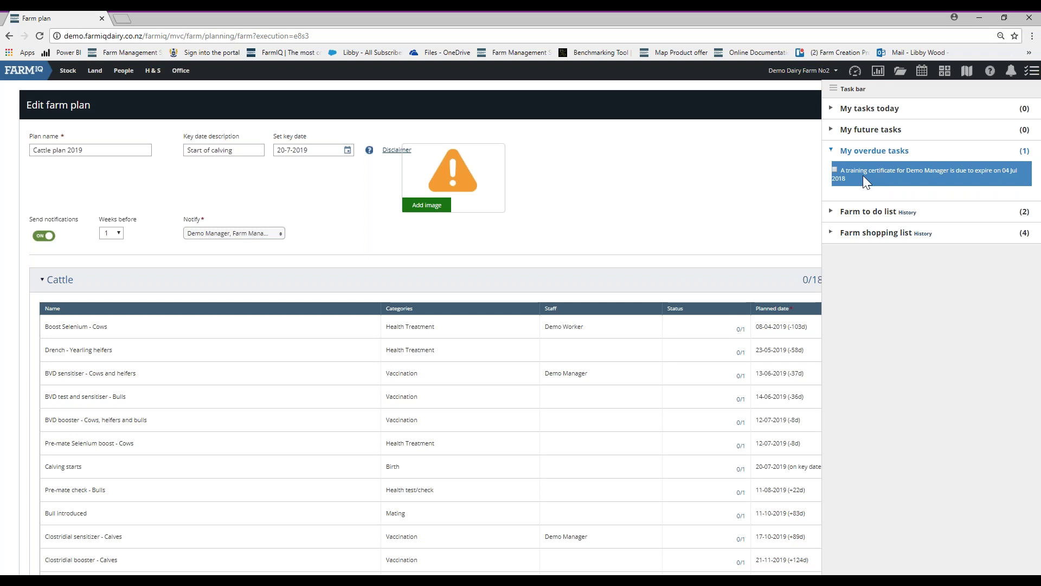
pyautogui.click(835, 170)
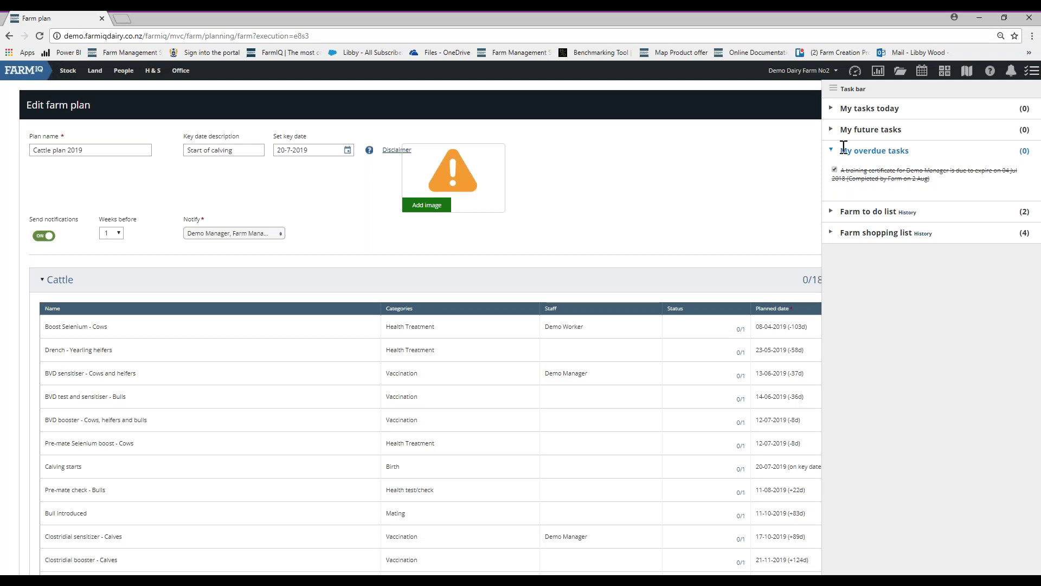
pyautogui.click(831, 153)
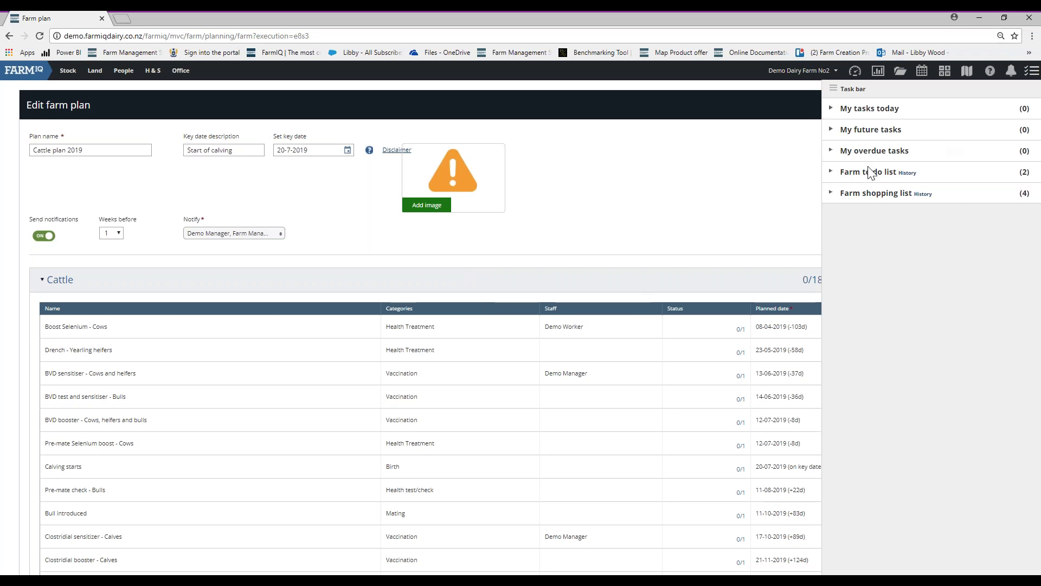
# Add the to-do item 'Remember to fix trough' and tick 'Pick up tail paint' as done
pyautogui.click(832, 173)
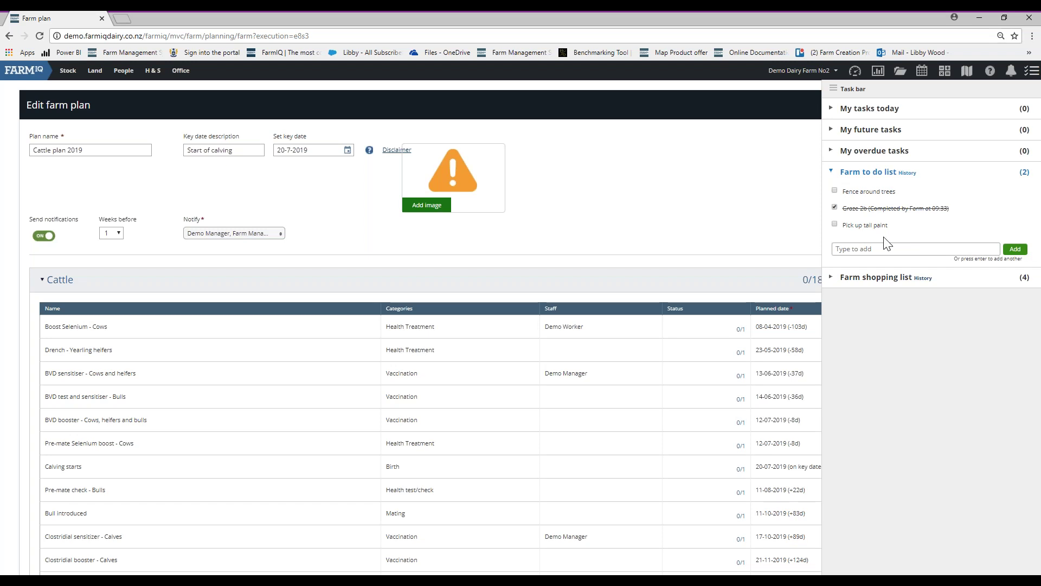
pyautogui.click(855, 250)
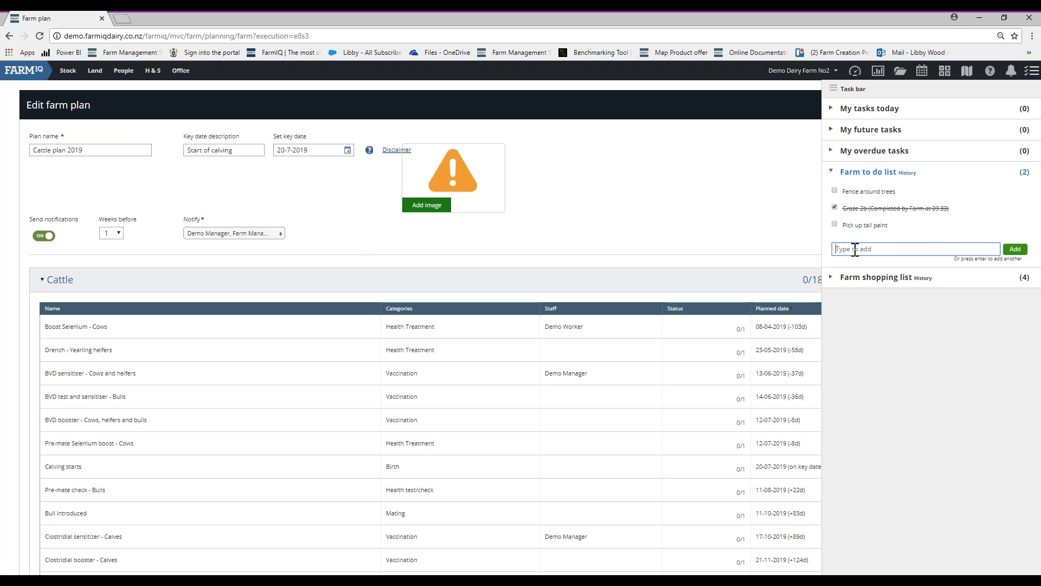
pyautogui.write('Remember to ')
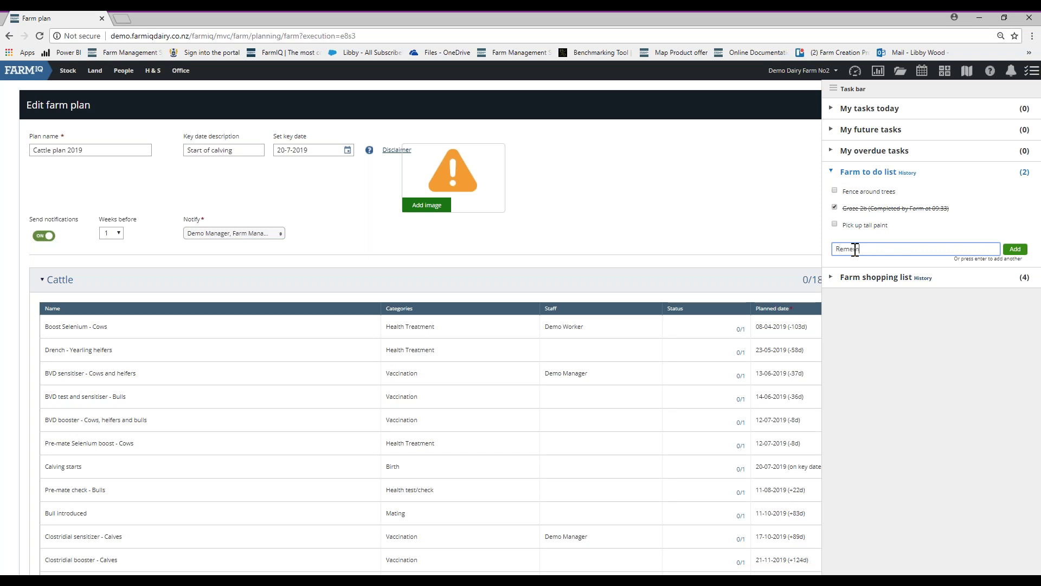
pyautogui.write('fix trough')
pyautogui.click(1014, 249)
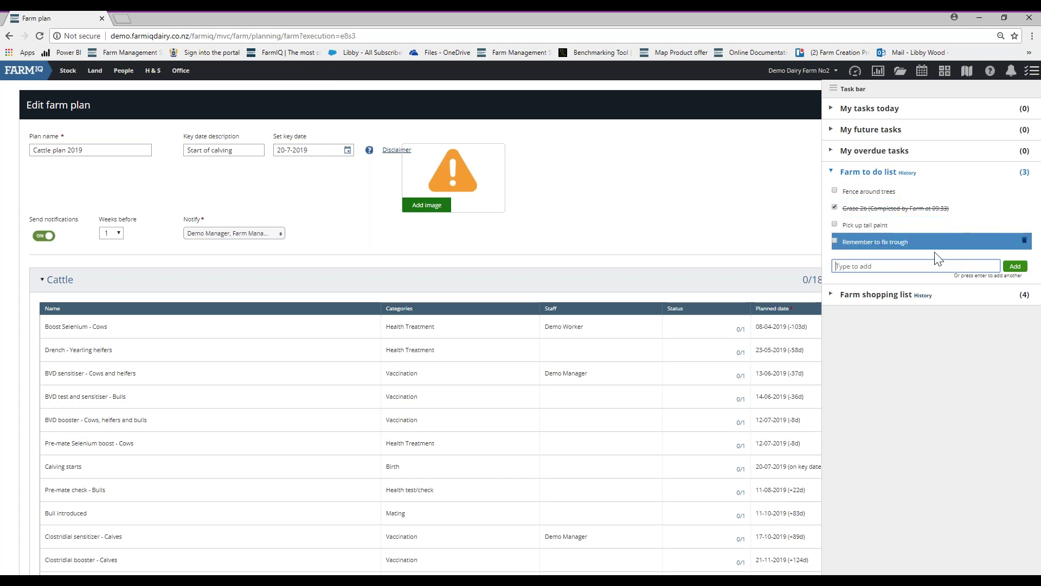
pyautogui.click(835, 223)
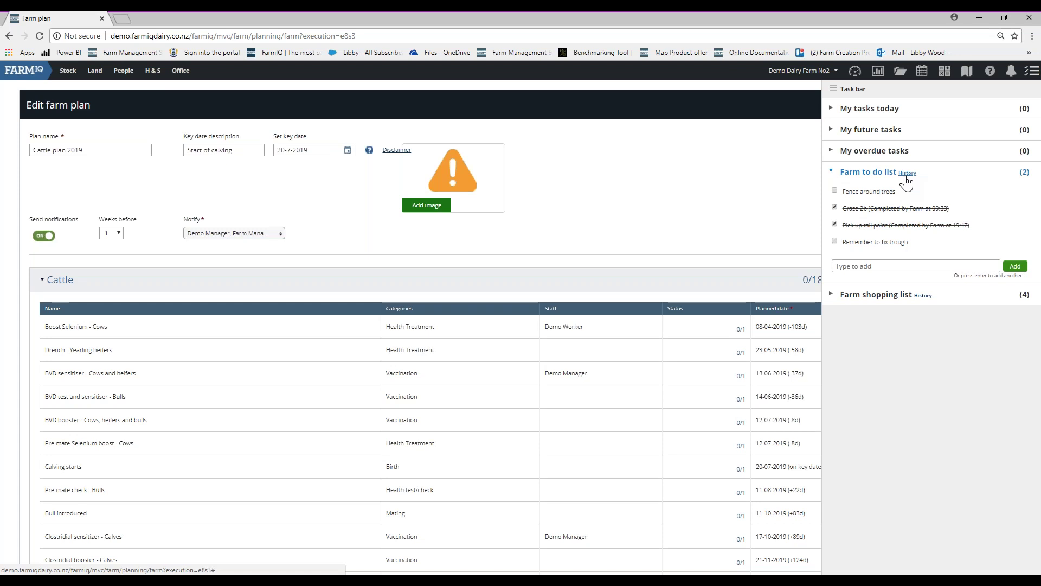
# Tick off tail paint and Drench for calves on the farm shopping list
pyautogui.click(830, 174)
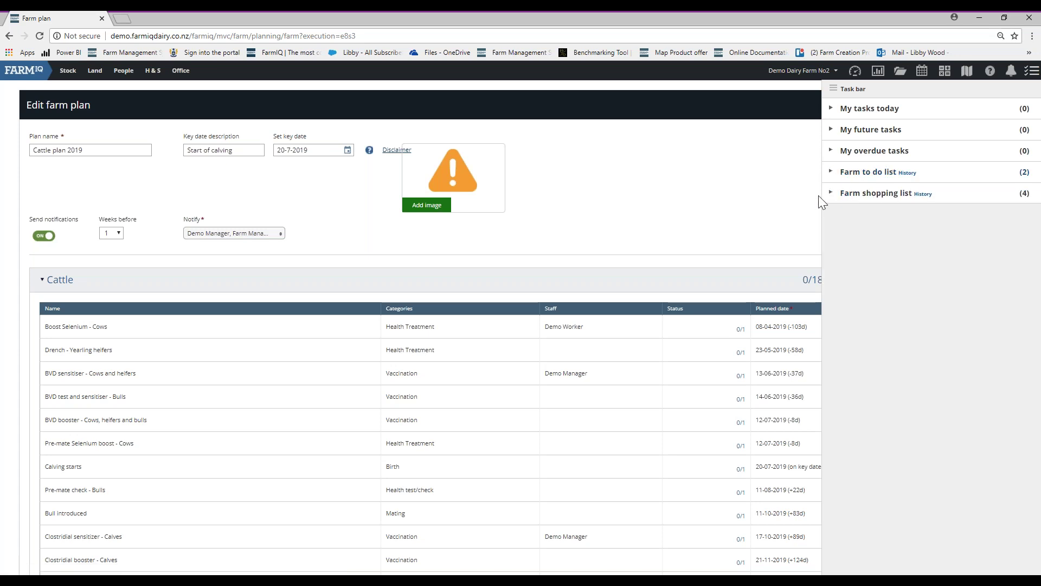
pyautogui.click(831, 197)
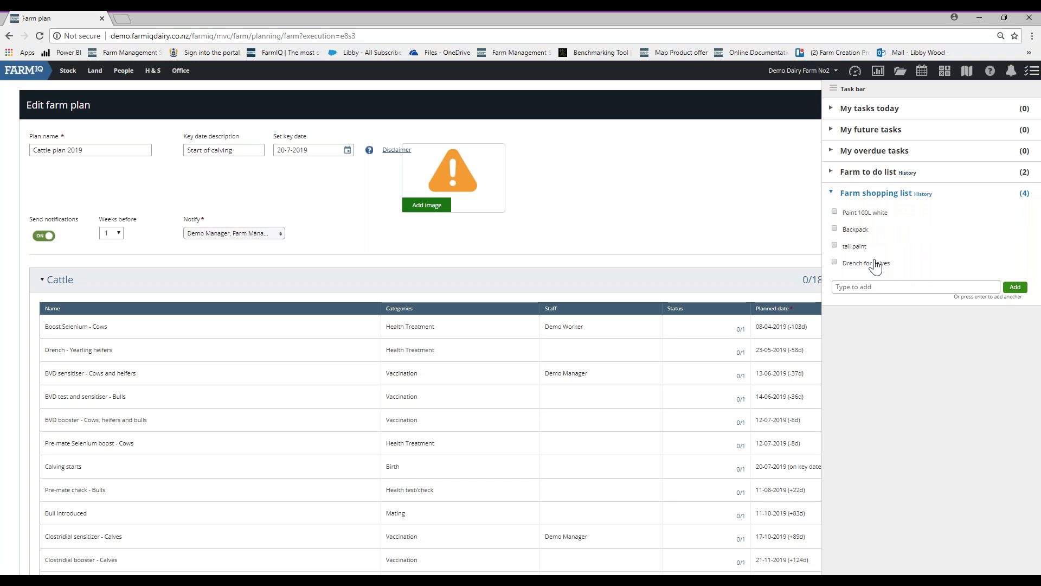
pyautogui.click(835, 245)
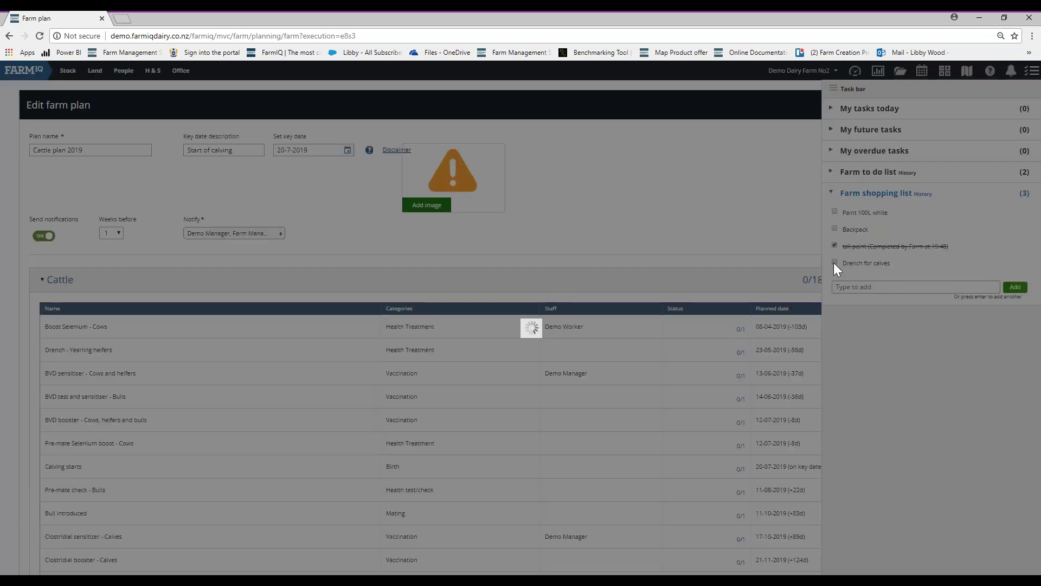
pyautogui.click(834, 263)
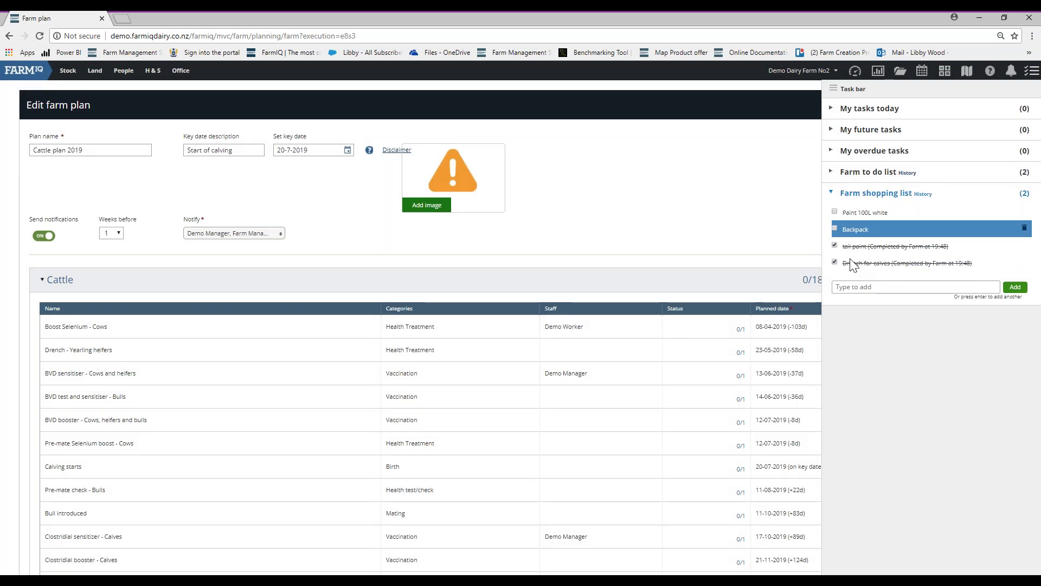
# Add 'baling twine' as a new item on the farm shopping list
pyautogui.click(852, 290)
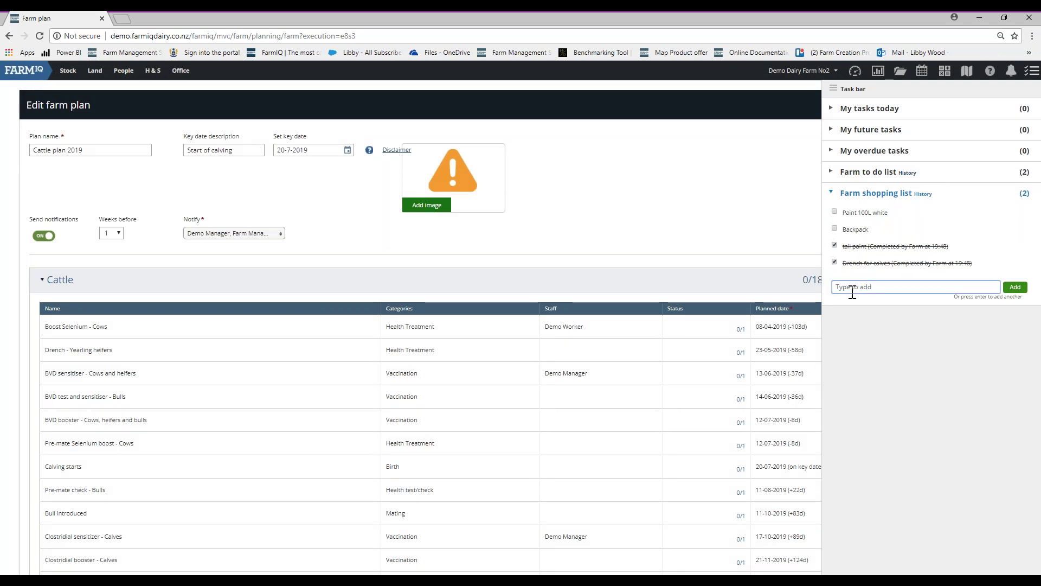
pyautogui.write('baling twine')
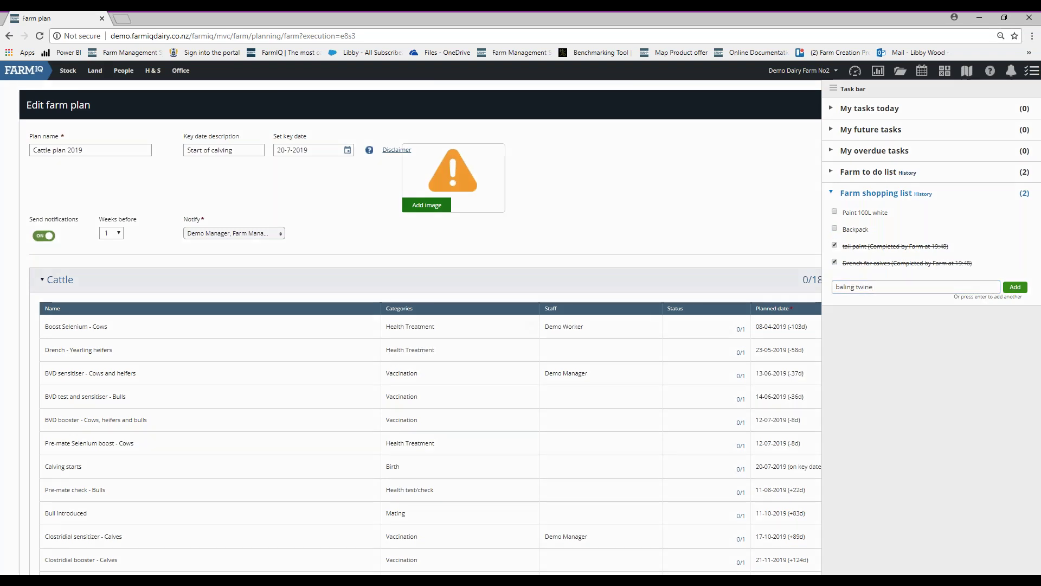
pyautogui.press('Return')
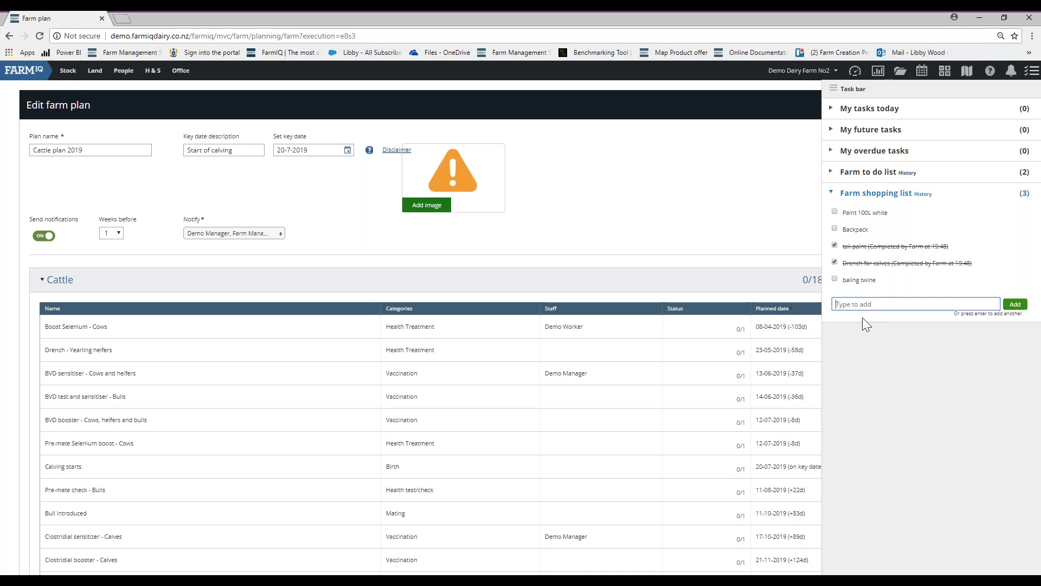
pyautogui.click(848, 194)
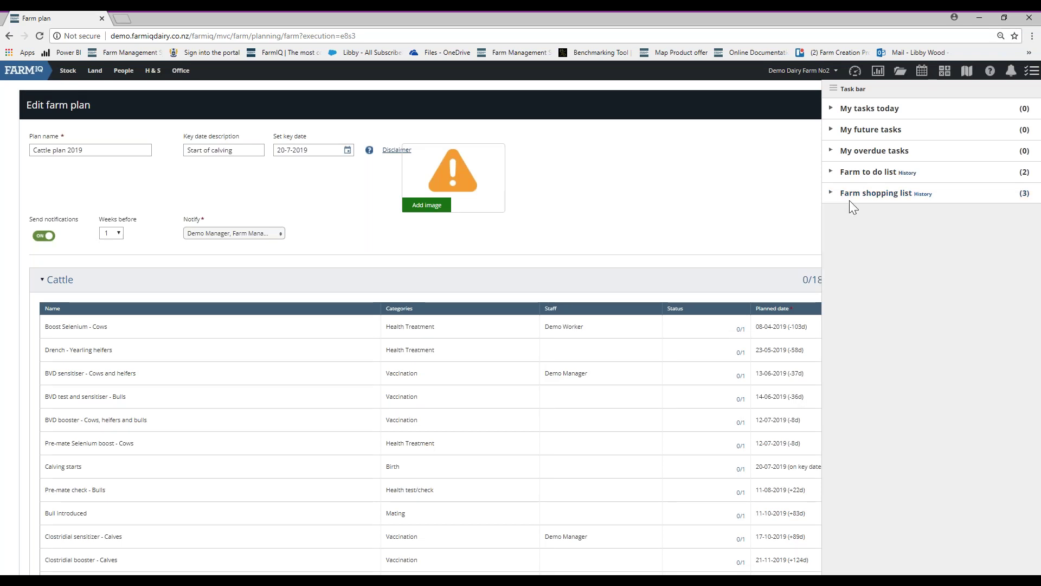
pyautogui.click(1031, 76)
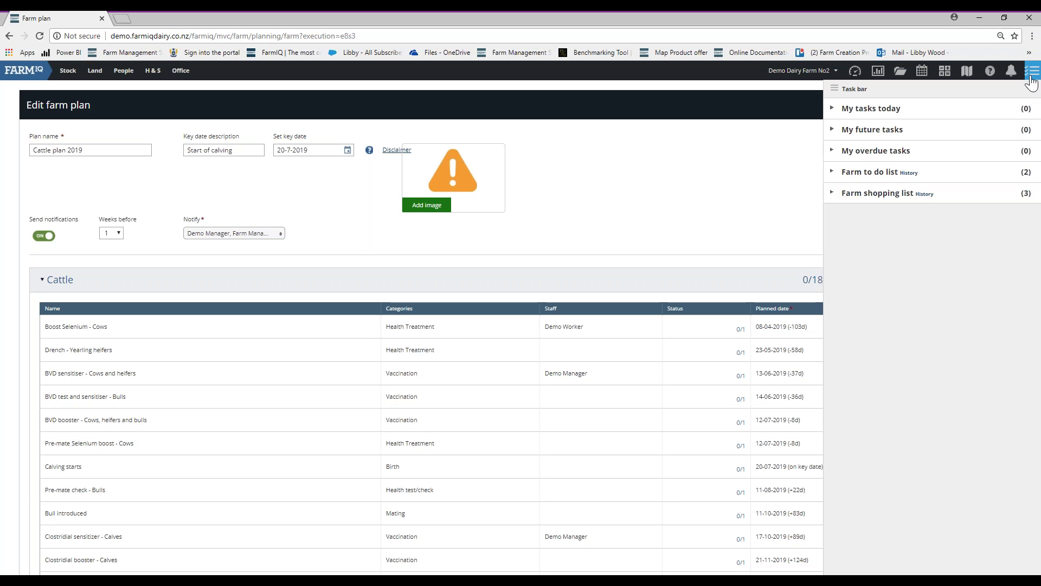
# Hide the task bar so the full Cattle plan 2019 edit page shows
pyautogui.click(1032, 76)
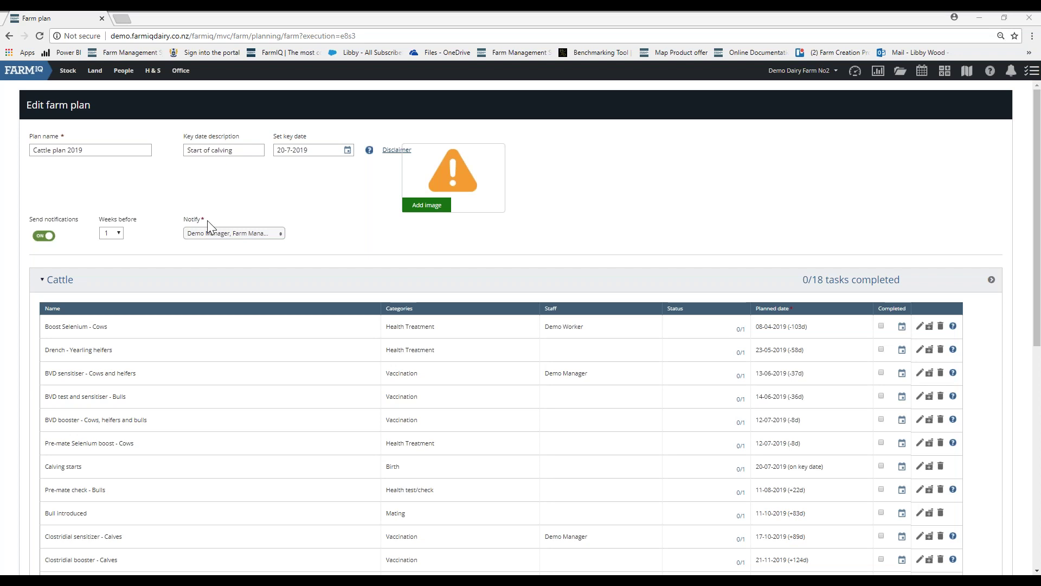
# Cancel the Cattle plan 2019 edits without saving, returning to the Farm plans list
pyautogui.scroll(-1, 802, 256)
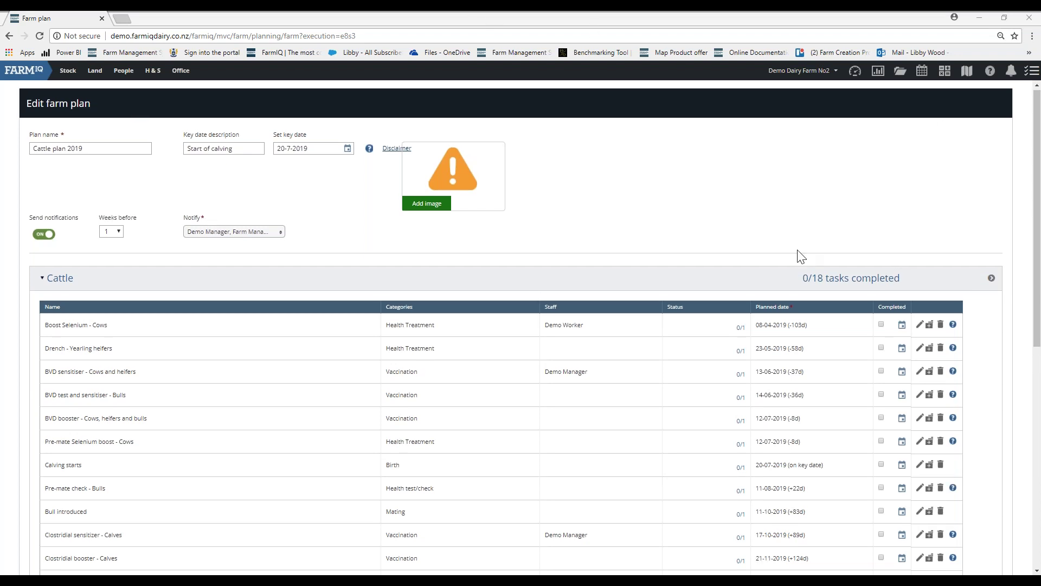
pyautogui.scroll(-8, 801, 256)
pyautogui.click(878, 521)
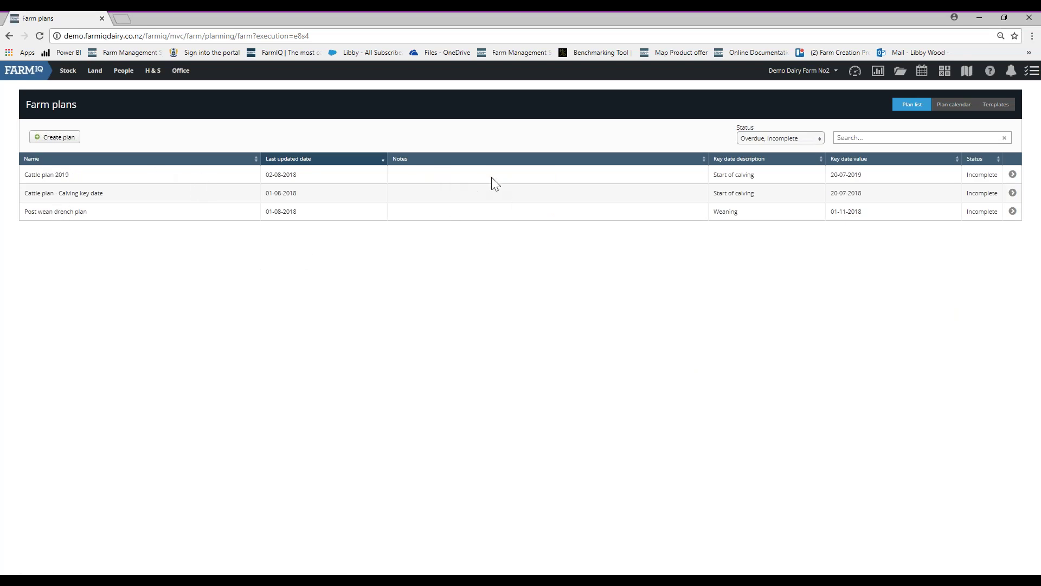
# Edit Cattle plan 2019, enter the note 'El Nino' and save it
pyautogui.click(1011, 175)
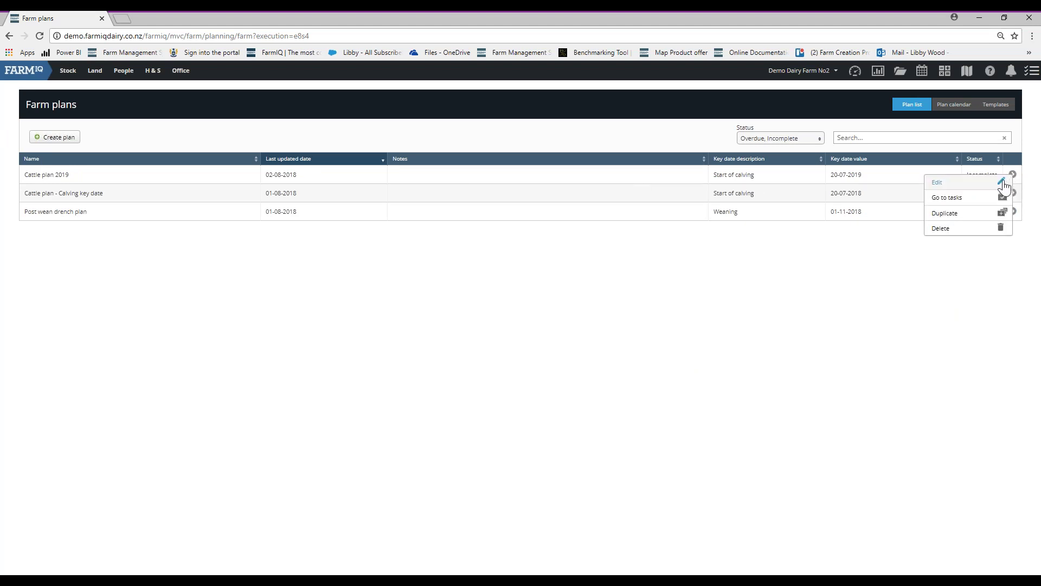
pyautogui.click(947, 186)
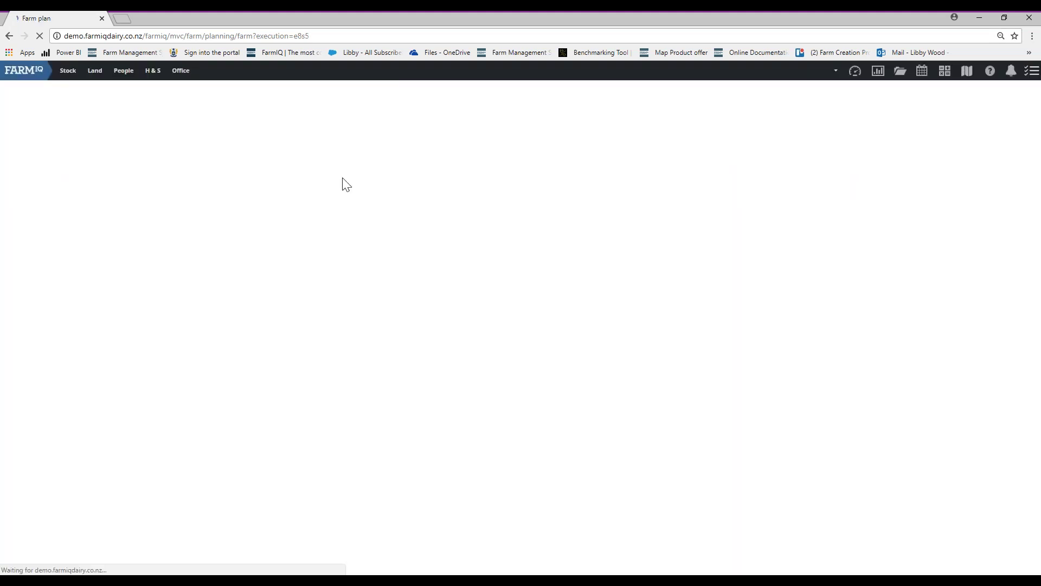
pyautogui.click(125, 403)
pyautogui.write('El M')
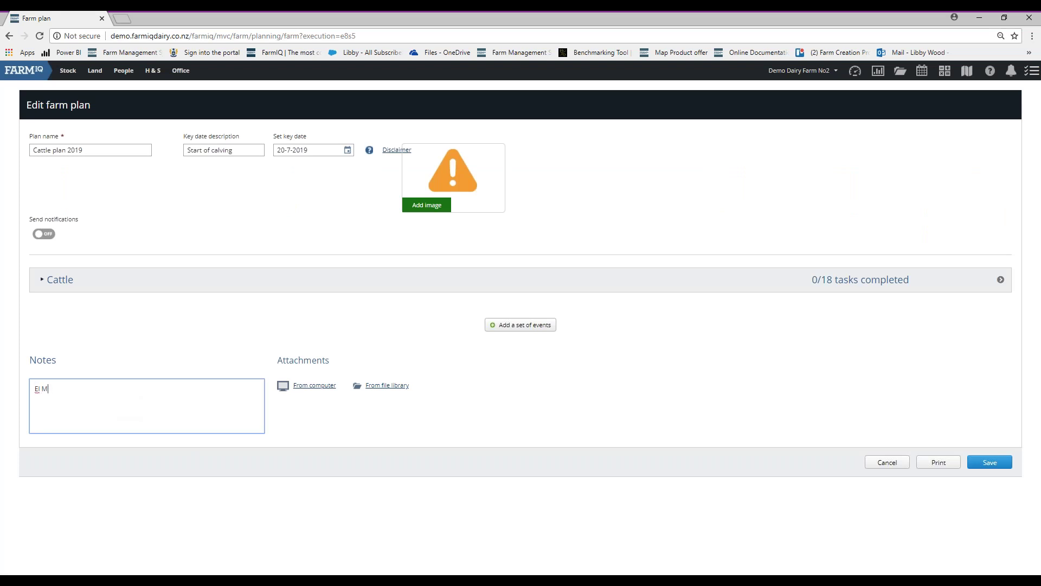
pyautogui.press('BackSpace')
pyautogui.write('Nibn')
pyautogui.press('BackSpace')
pyautogui.write('no')
pyautogui.click(947, 459)
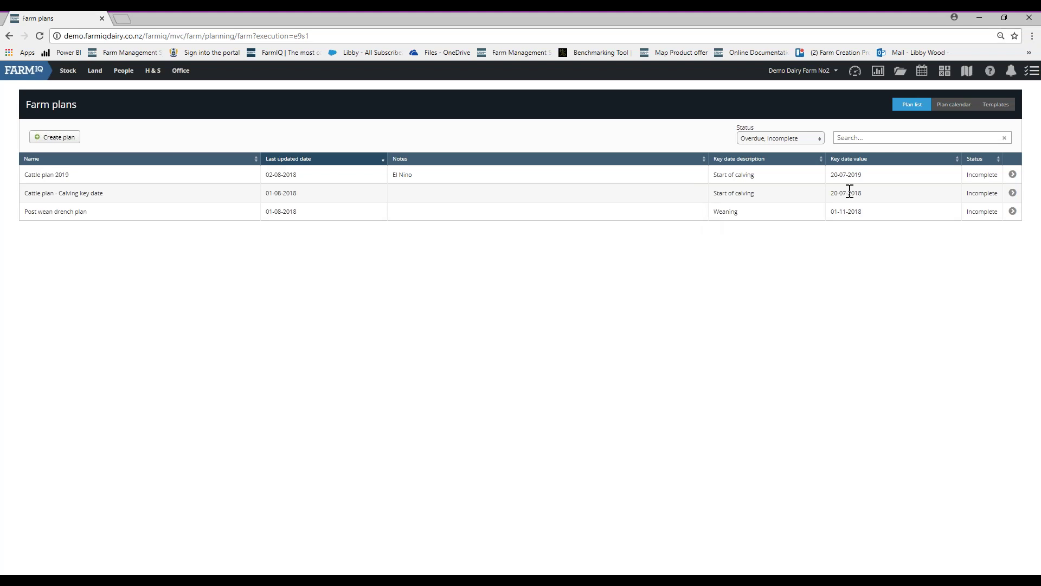
# Add Complete to the Status filter, test Complete only, then re-include Overdue and Incomplete
pyautogui.click(790, 139)
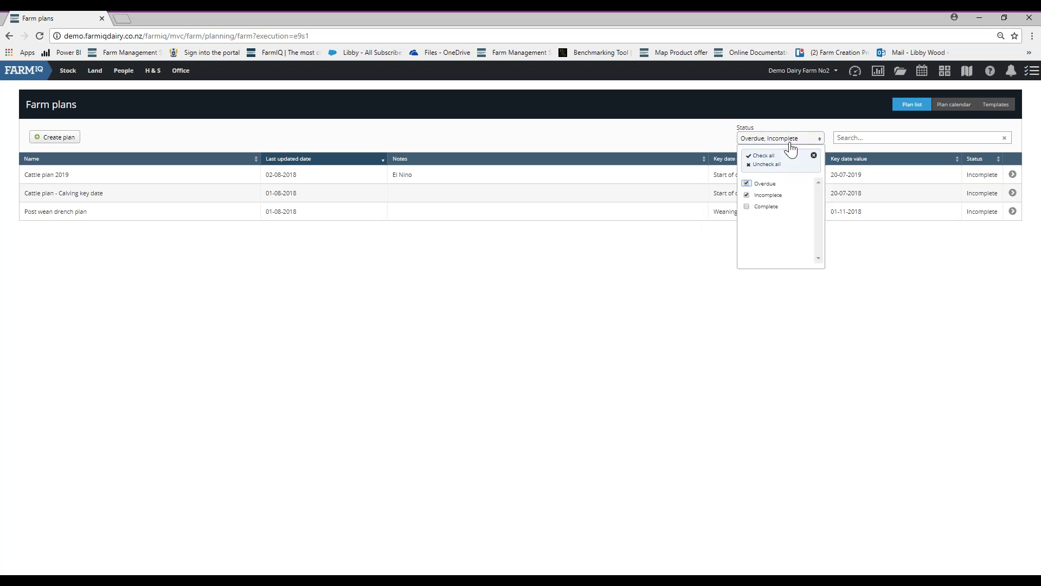
pyautogui.click(747, 207)
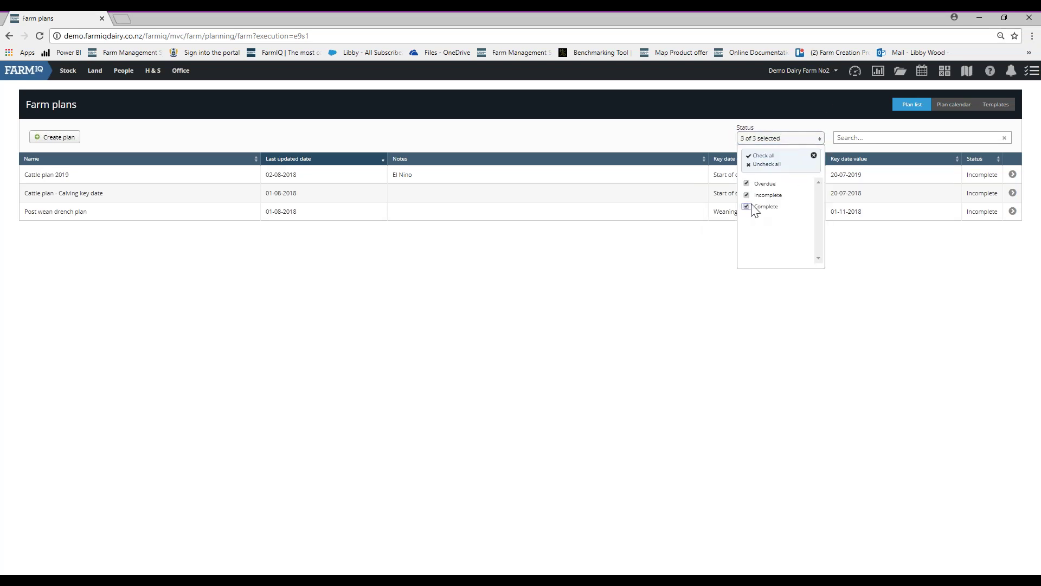
pyautogui.click(734, 138)
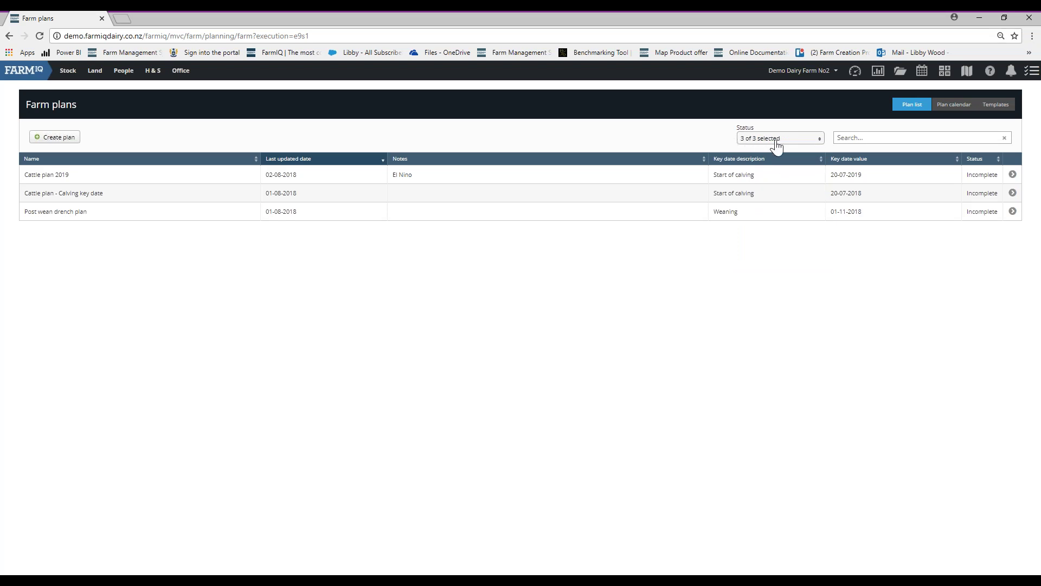
pyautogui.click(805, 141)
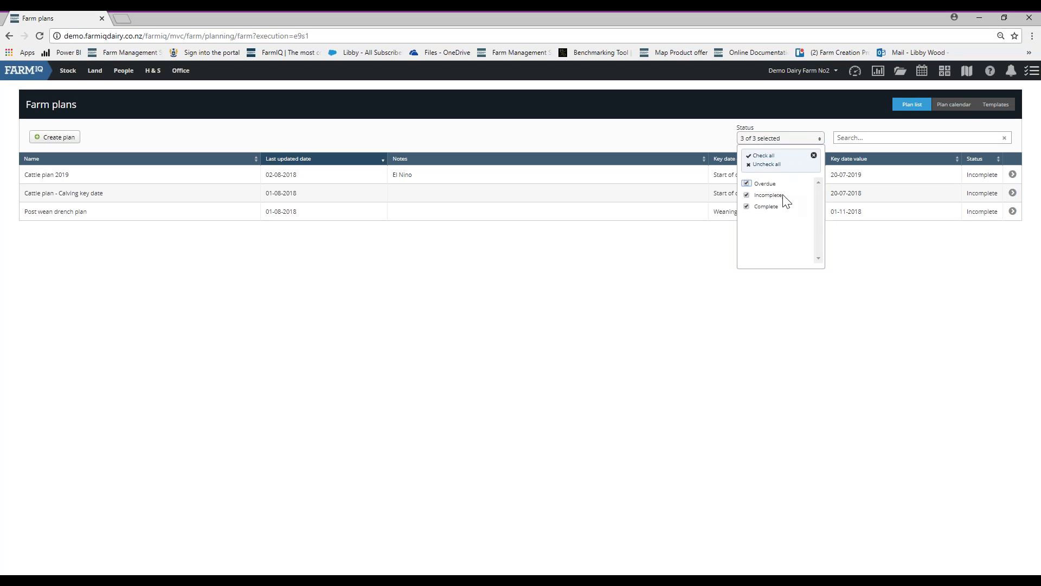
pyautogui.click(765, 184)
pyautogui.click(769, 195)
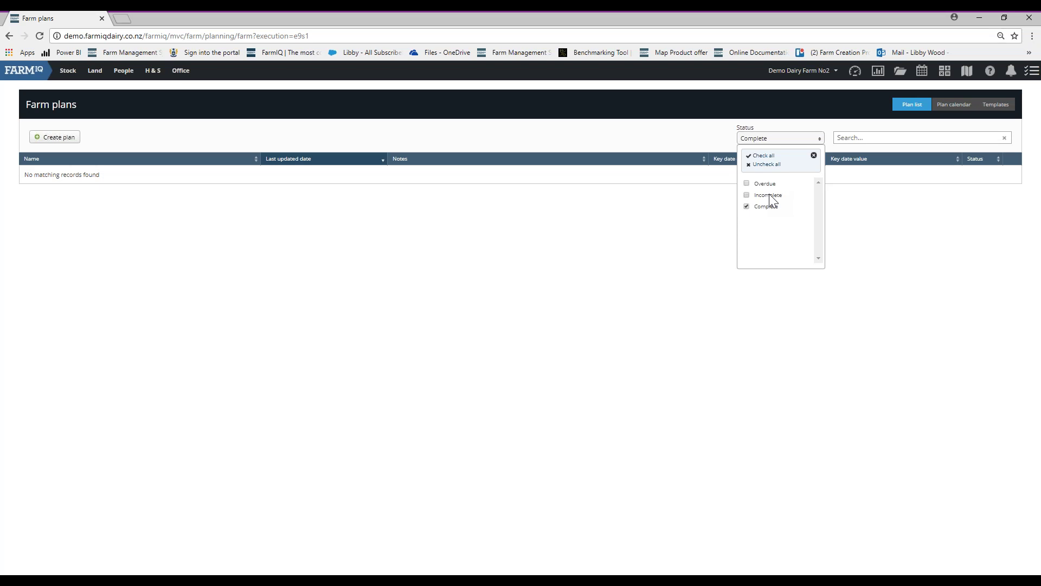
pyautogui.click(770, 195)
pyautogui.click(769, 184)
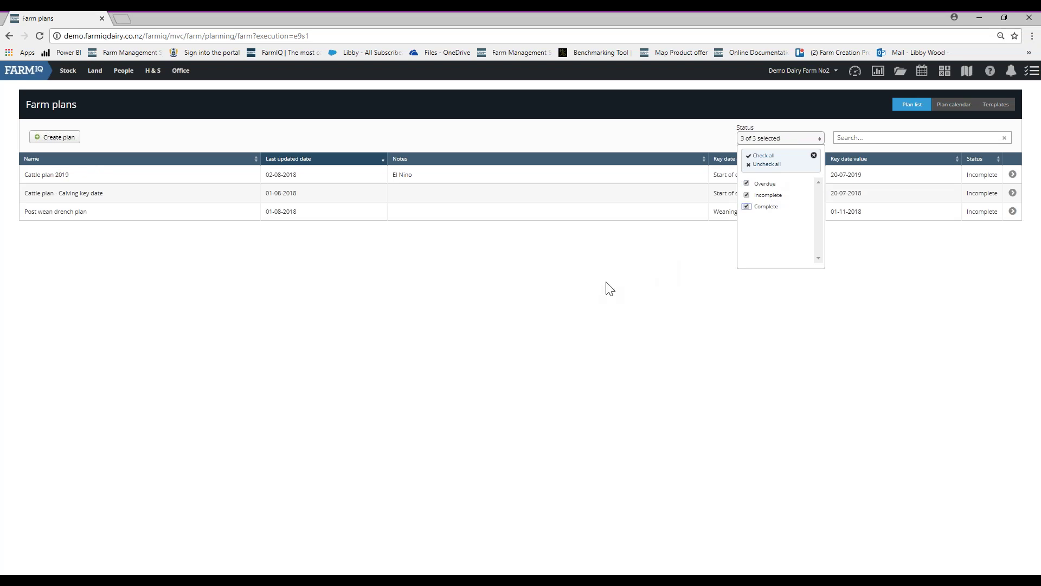
pyautogui.click(676, 262)
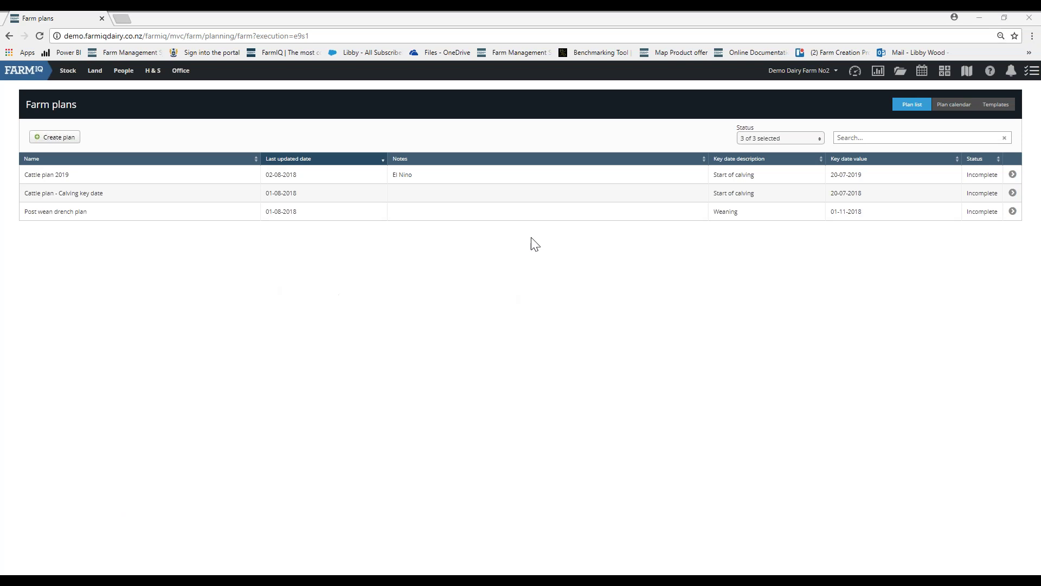
# Go to People > Third party access to manage third-party users
pyautogui.click(124, 71)
pyautogui.moveTo(529, 120)
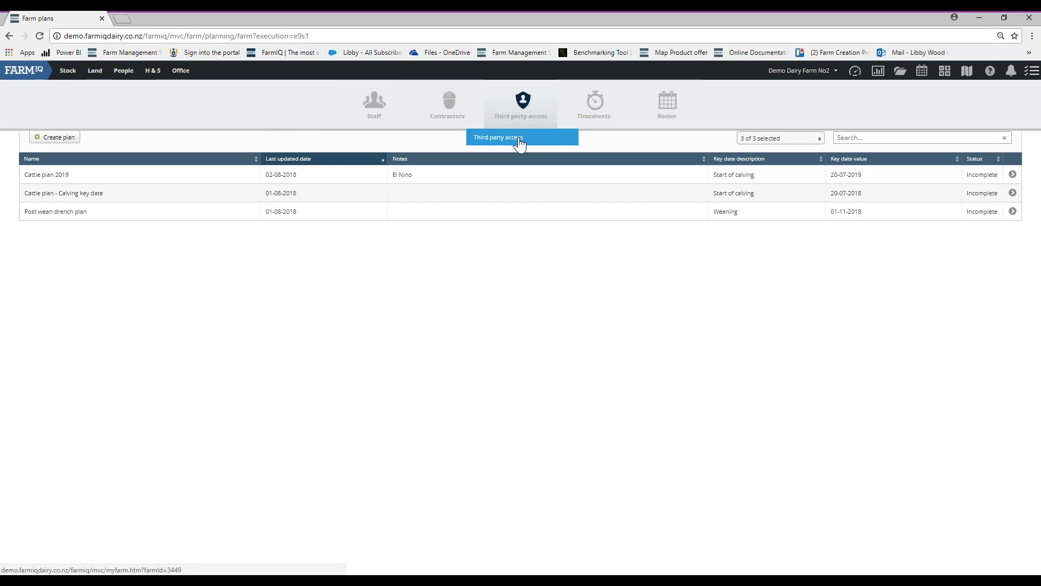
pyautogui.click(519, 142)
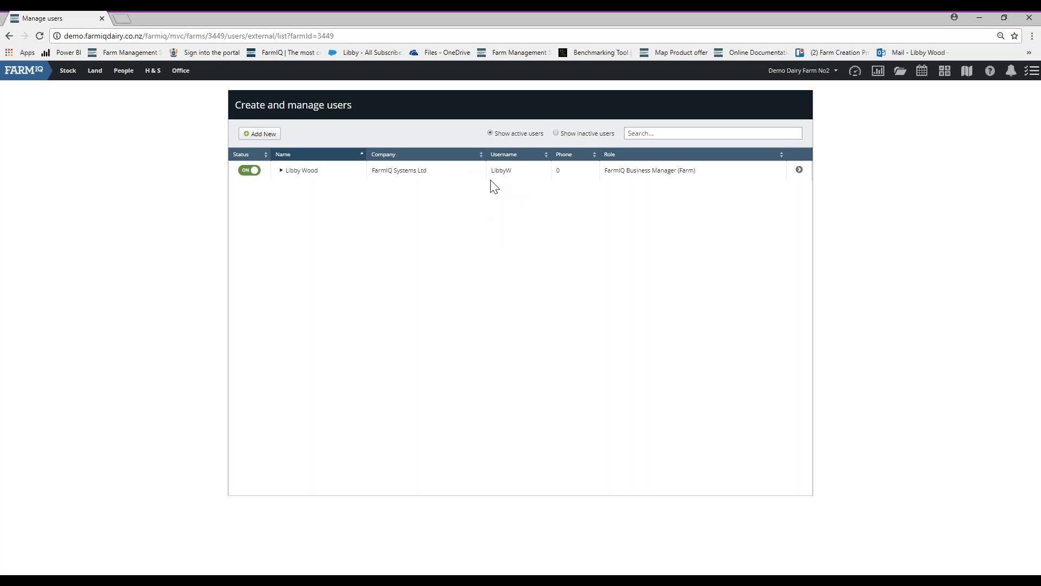
# Add the Veterinary Enterprises Group Limited contact as a third-party user with View Farm role
pyautogui.click(272, 135)
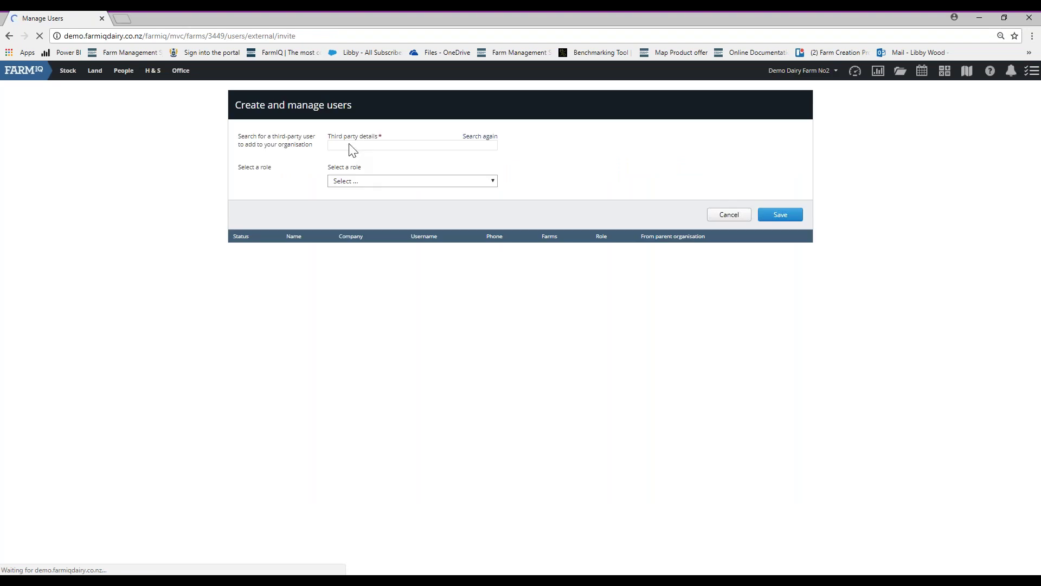
pyautogui.click(347, 145)
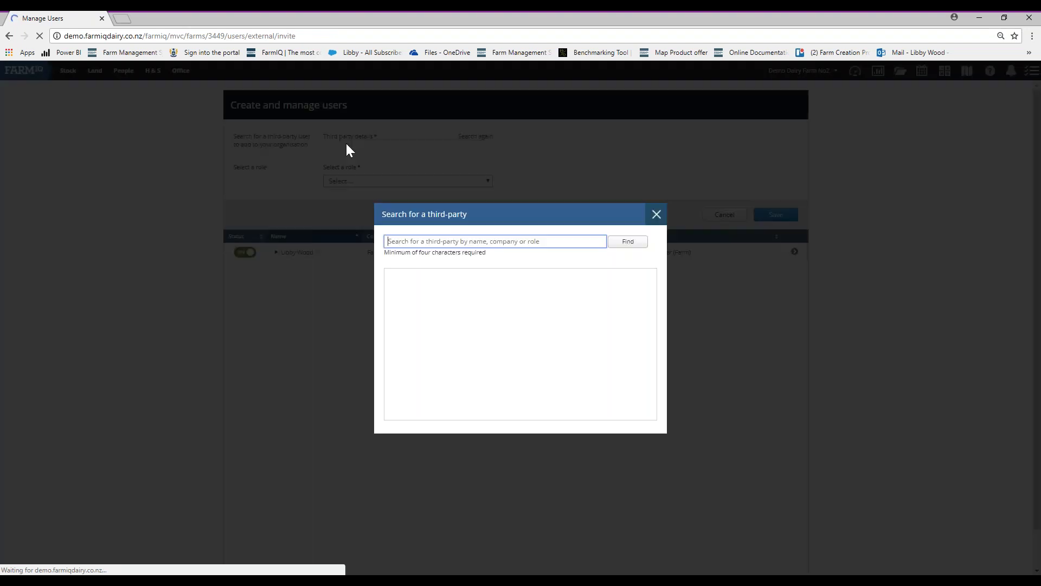
pyautogui.click(421, 240)
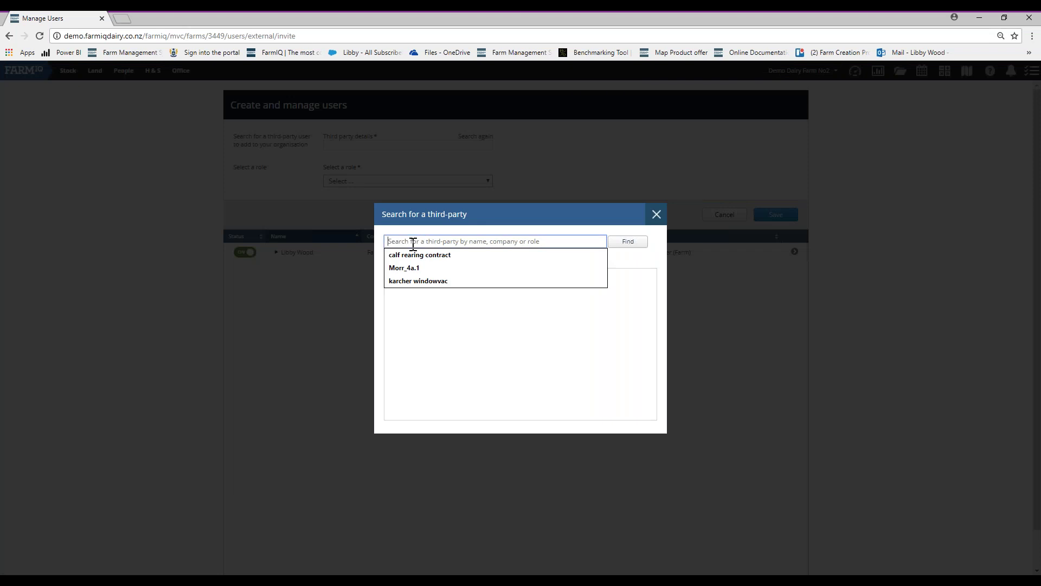
pyautogui.write('will')
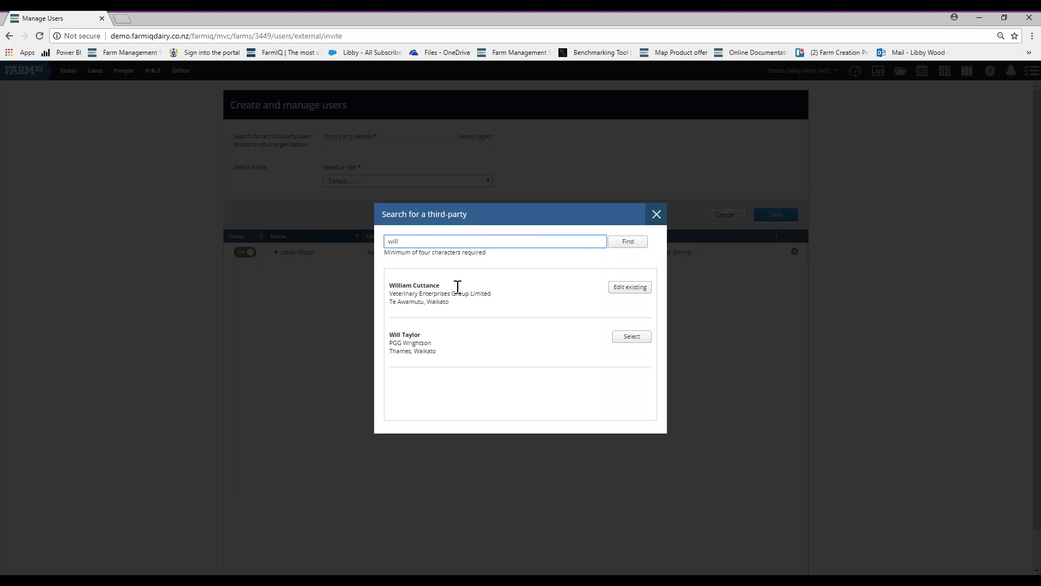
pyautogui.click(629, 287)
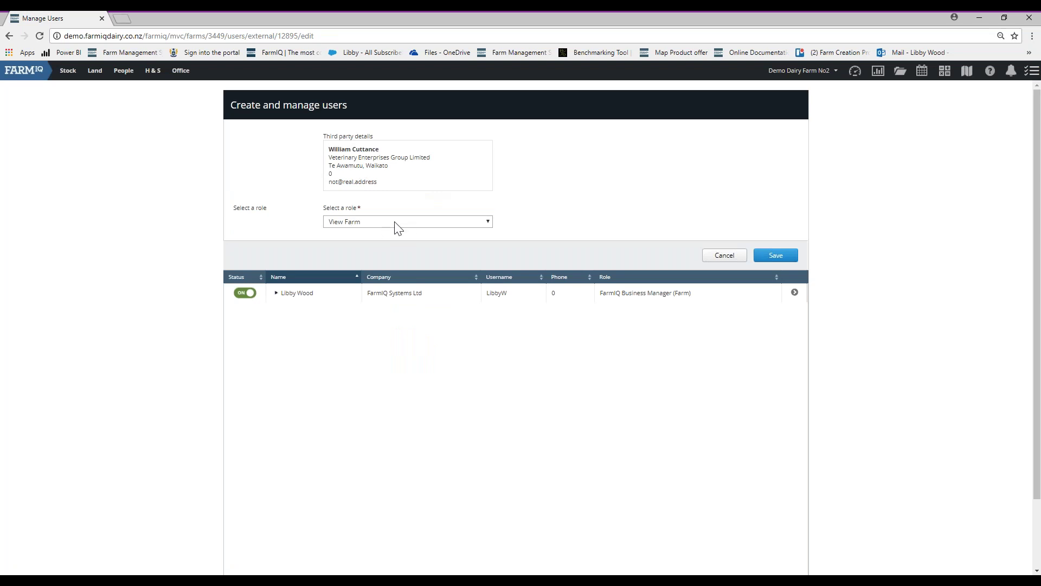
pyautogui.click(442, 229)
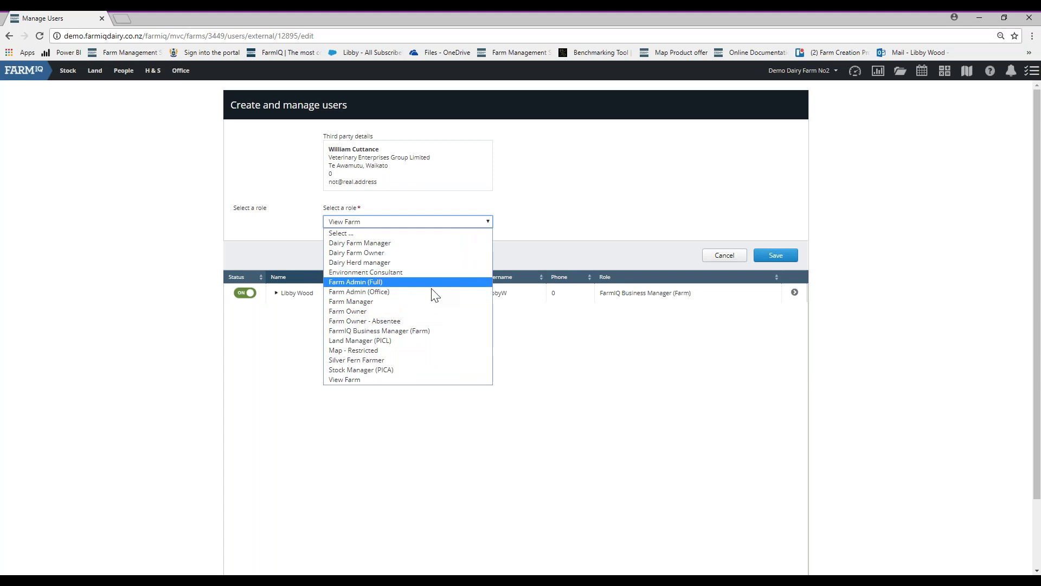
pyautogui.click(361, 378)
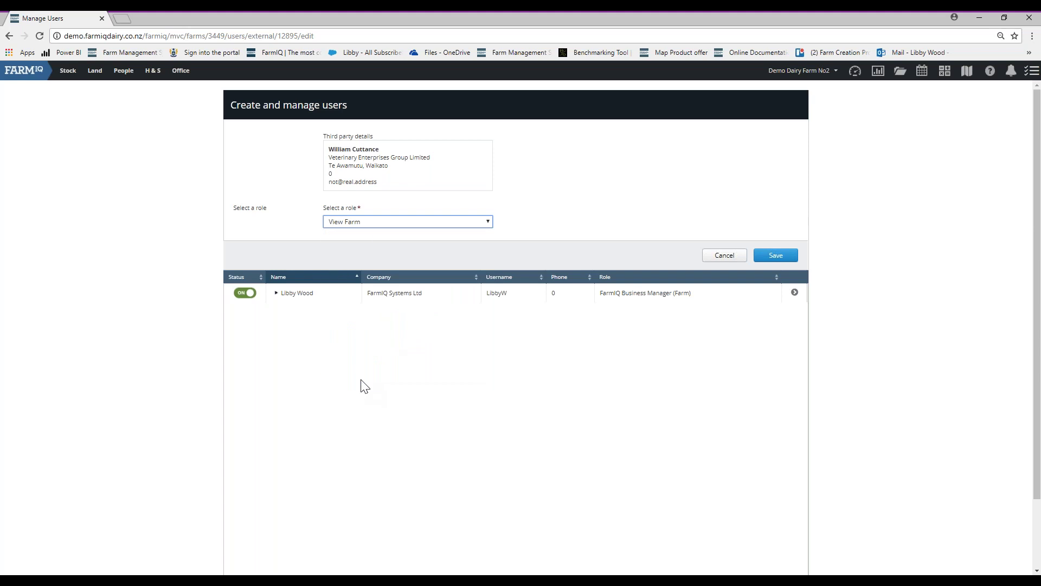
pyautogui.click(785, 261)
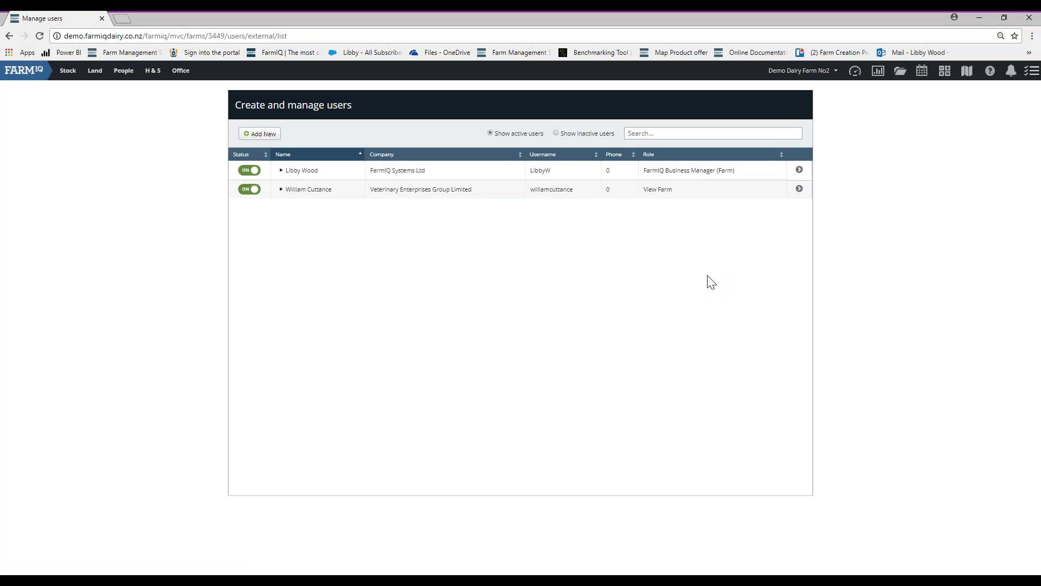
# Switch off the Veterinary Enterprises Group Limited user's status toggle
pyautogui.click(245, 192)
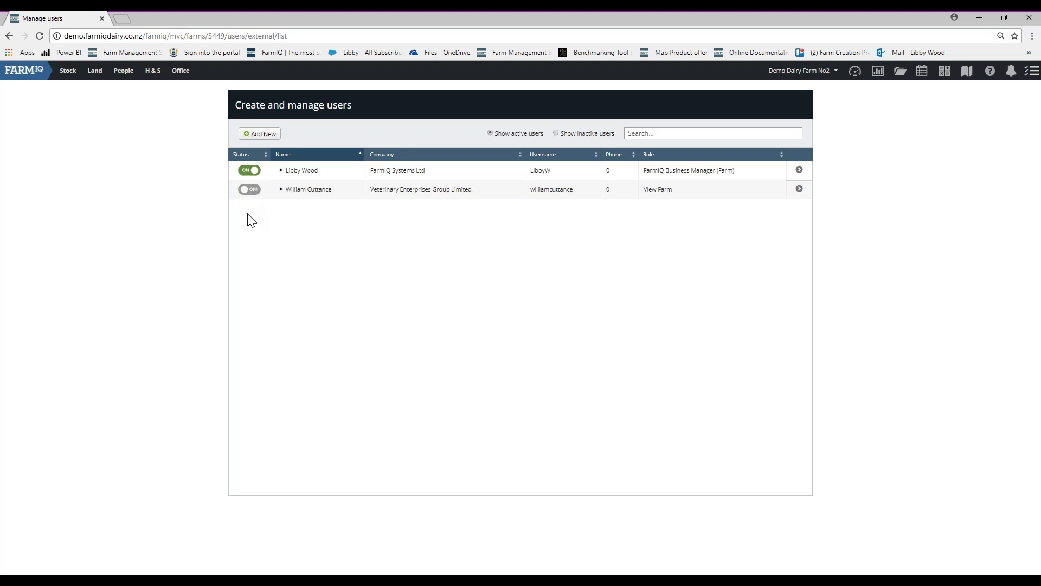